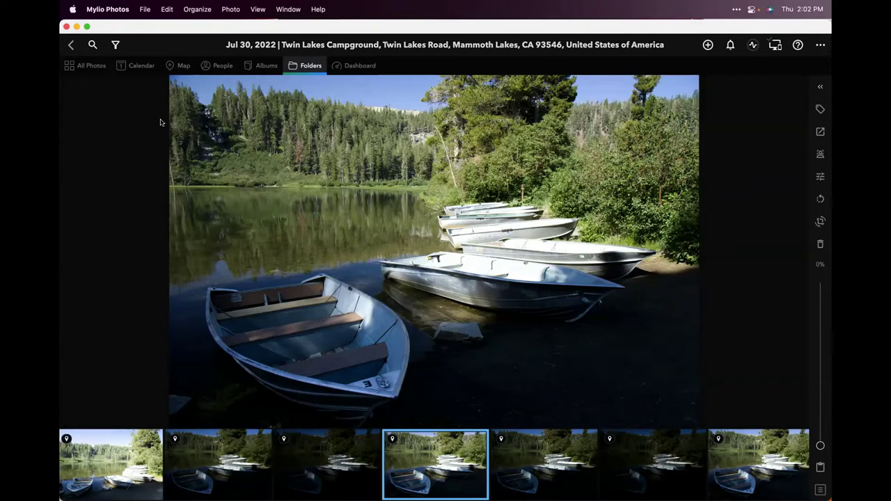
- Look over the photos in the Inbox folder of the Mylio Photos Library, and return to the folder list
{"action": "left_click", "coordinate": [306, 66]}
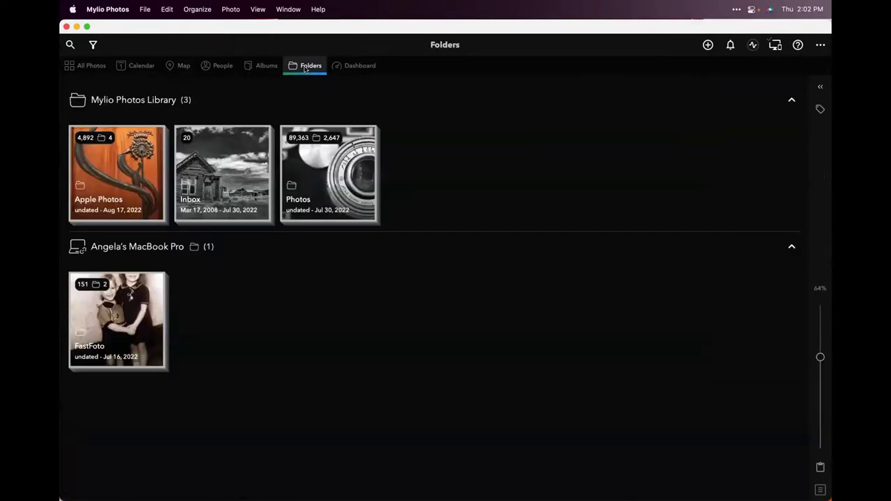
{"action": "left_click", "coordinate": [195, 203]}
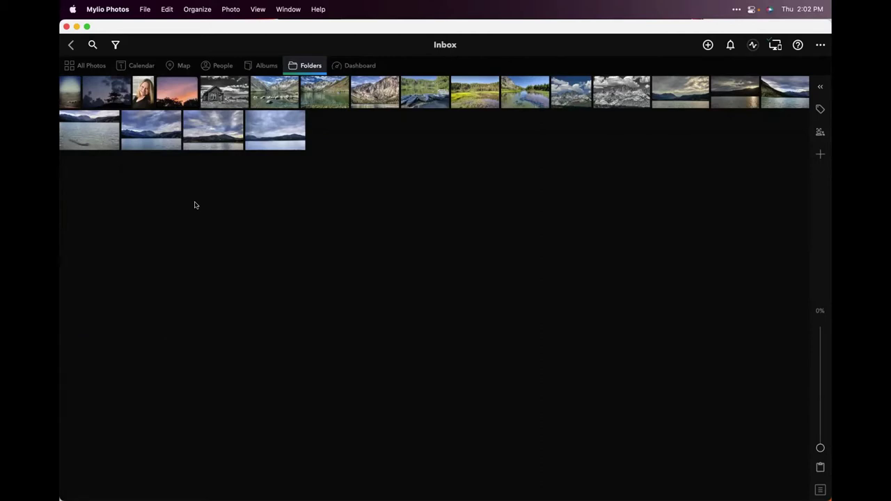
{"action": "left_click", "coordinate": [70, 45]}
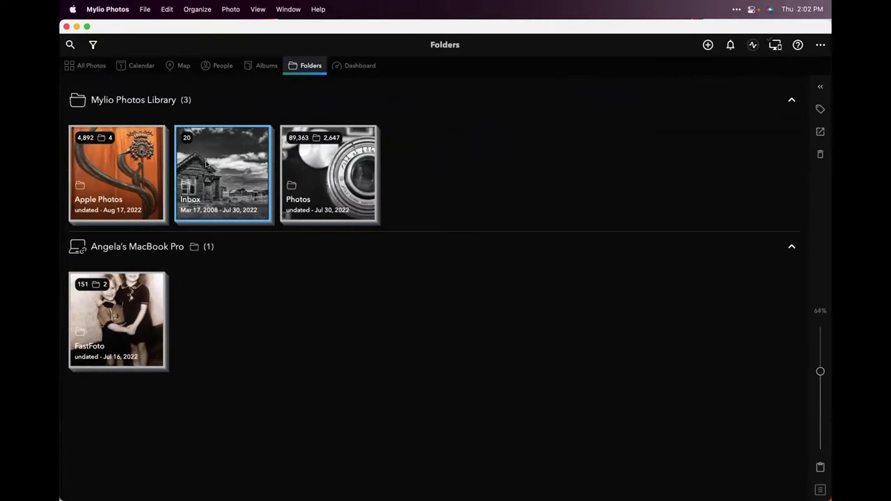
- Show the Inbox folder in Finder, display it through its Favorites entry, and return to the Mylio Photos folder list
{"action": "right_click", "coordinate": [206, 164]}
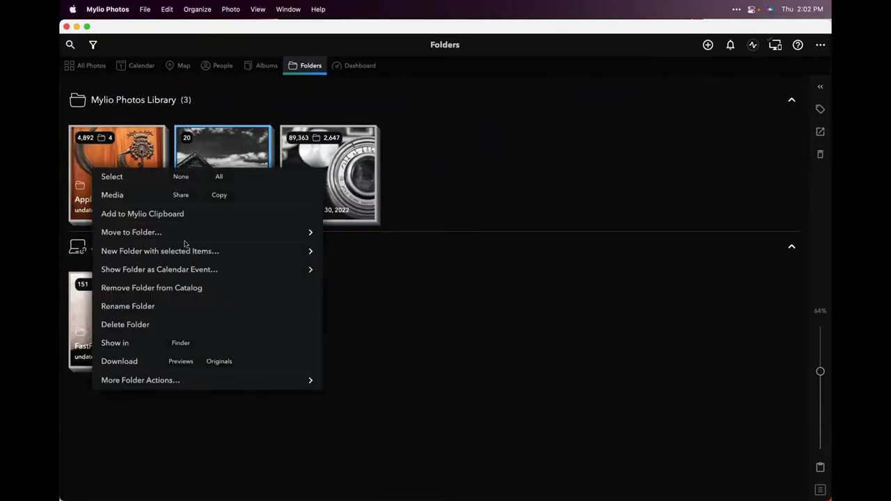
{"action": "left_click", "coordinate": [179, 344]}
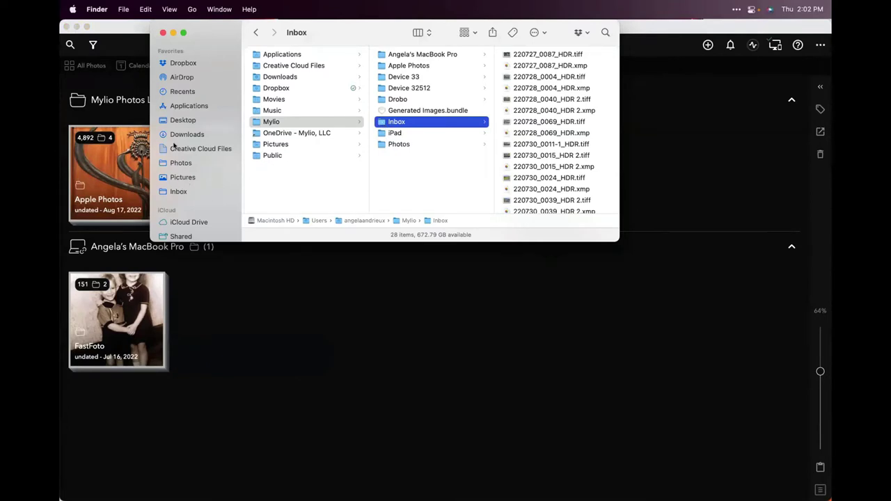
{"action": "left_click", "coordinate": [178, 192]}
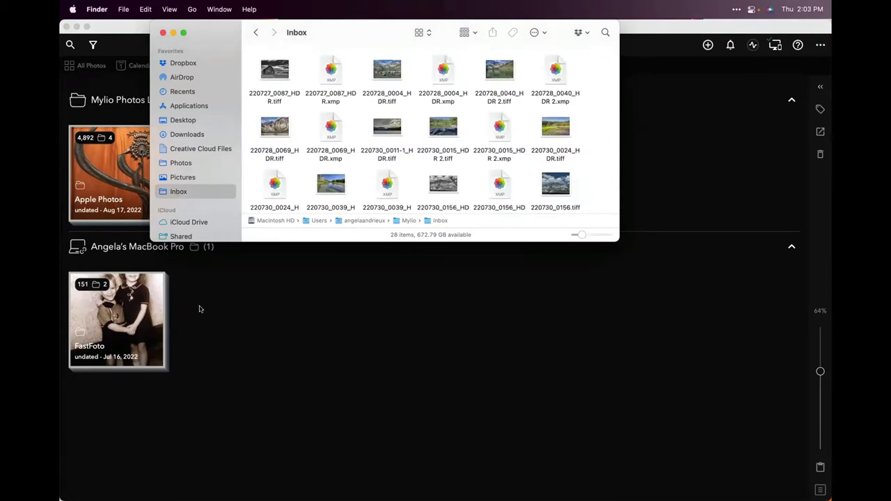
{"action": "left_click", "coordinate": [246, 330]}
{"action": "left_click", "coordinate": [224, 170]}
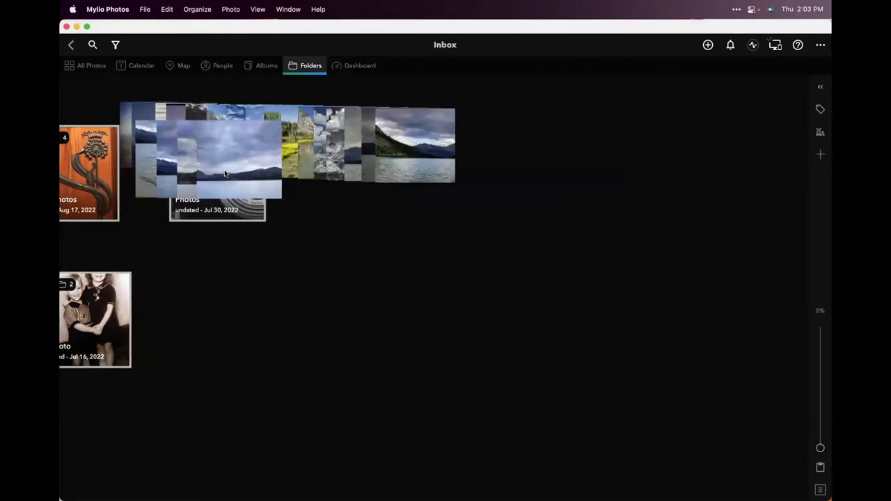
{"action": "left_click", "coordinate": [70, 46]}
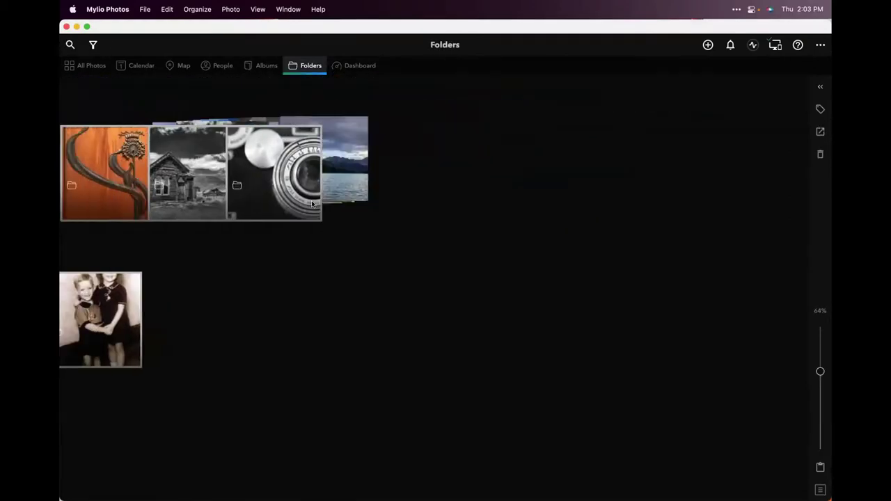
- Open the rowboats photo at full view from the Photos > 2022 > 2022-07-30 folder
{"action": "left_click", "coordinate": [327, 174]}
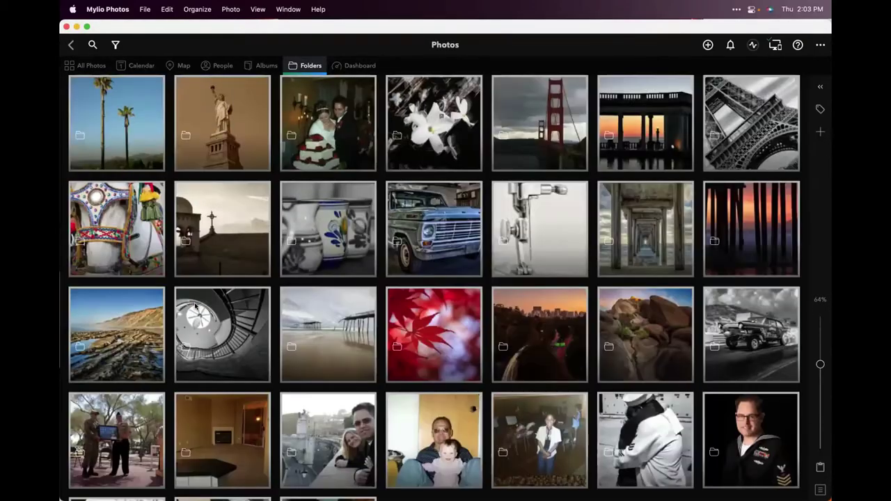
{"action": "scroll", "coordinate": [140, 334], "scroll_direction": "down", "scroll_amount": 3}
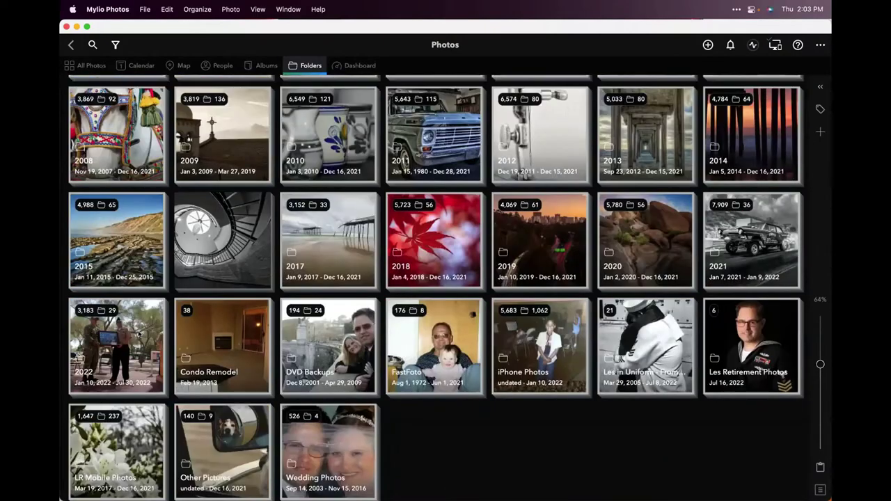
{"action": "left_click", "coordinate": [138, 335]}
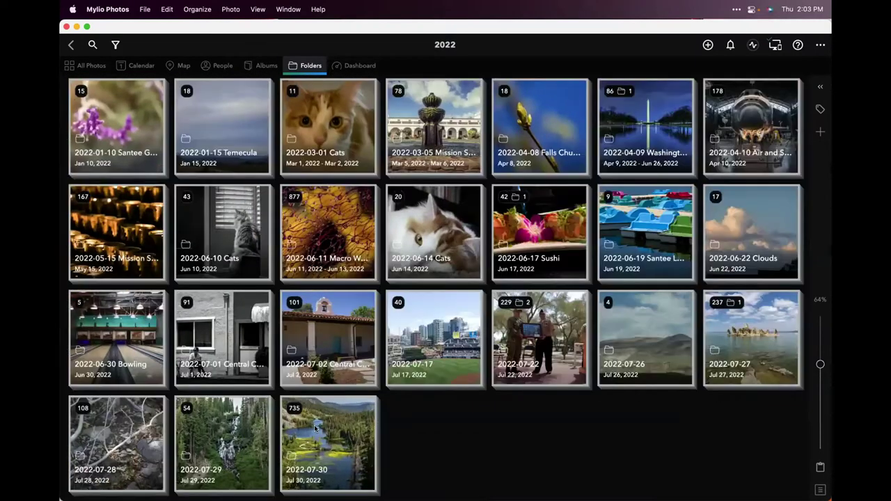
{"action": "left_click", "coordinate": [314, 425]}
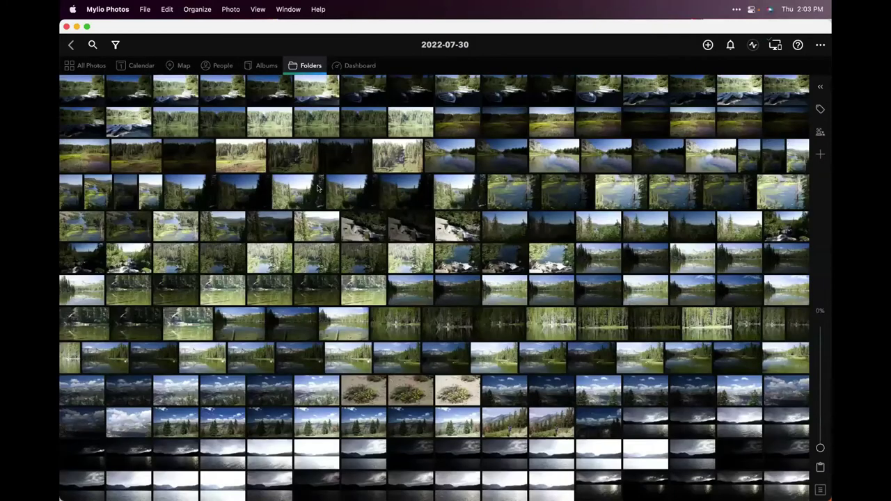
{"action": "left_click", "coordinate": [464, 95]}
{"action": "double_click", "coordinate": [464, 95]}
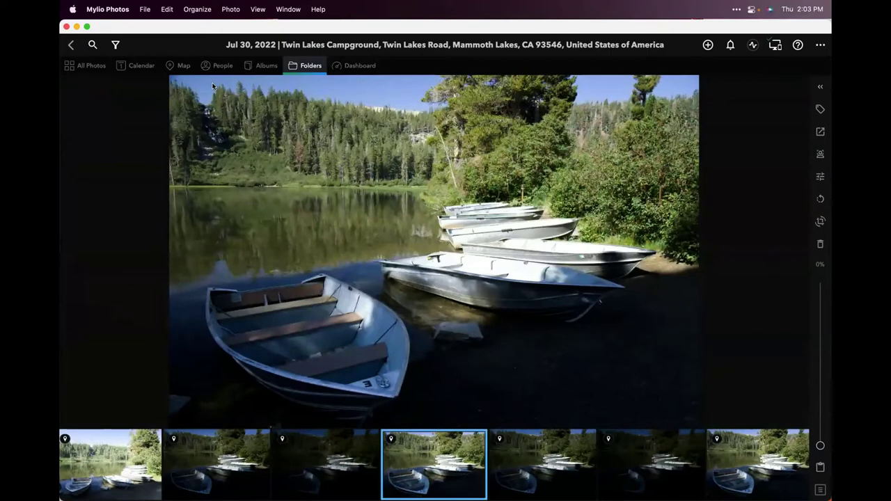
- Send the rowboats photo to Luminar Neo and bring it up in the editor as a single image edit
{"action": "left_click", "coordinate": [231, 10]}
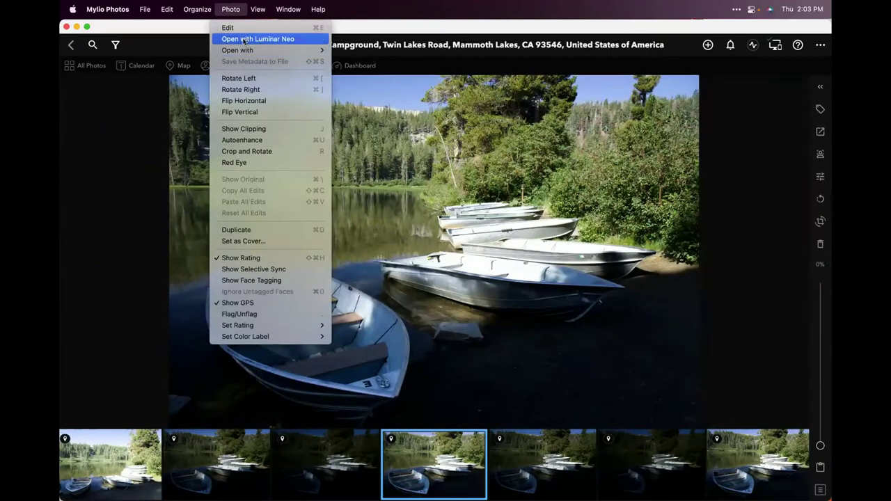
{"action": "left_click", "coordinate": [243, 40]}
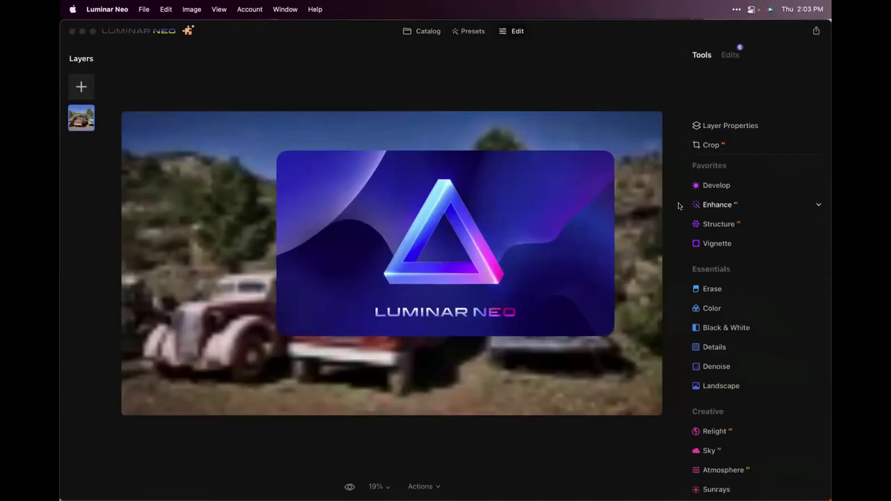
{"action": "left_click", "coordinate": [426, 32]}
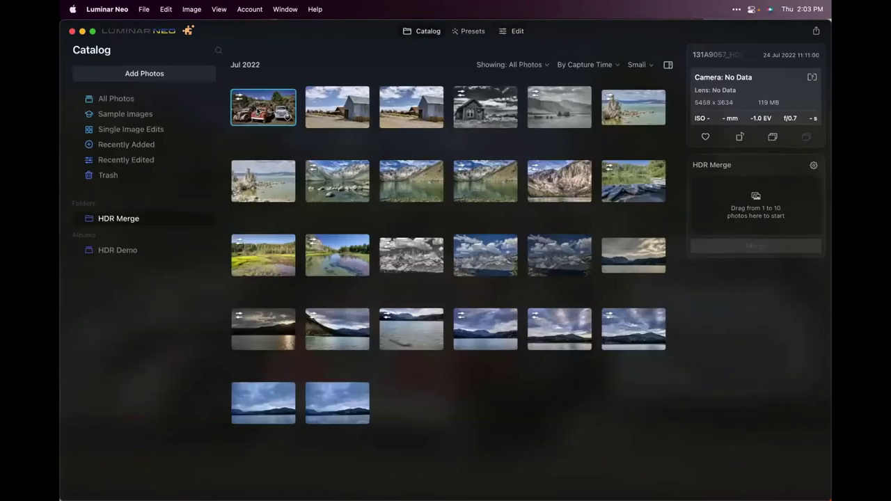
{"action": "left_click", "coordinate": [142, 125]}
{"action": "key", "text": "space"}
{"action": "left_click", "coordinate": [519, 31]}
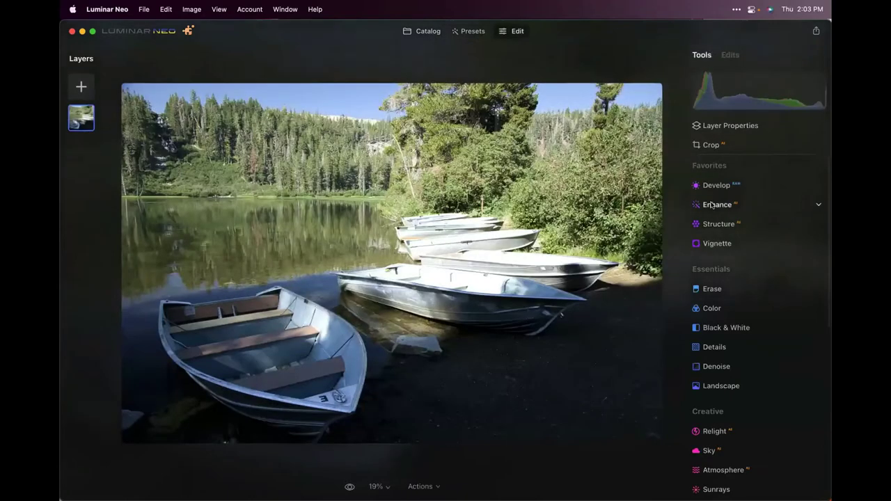
- Raise the Enhance Accent to a little over half strength and set the Structure Amount to 53
{"action": "left_click", "coordinate": [711, 205]}
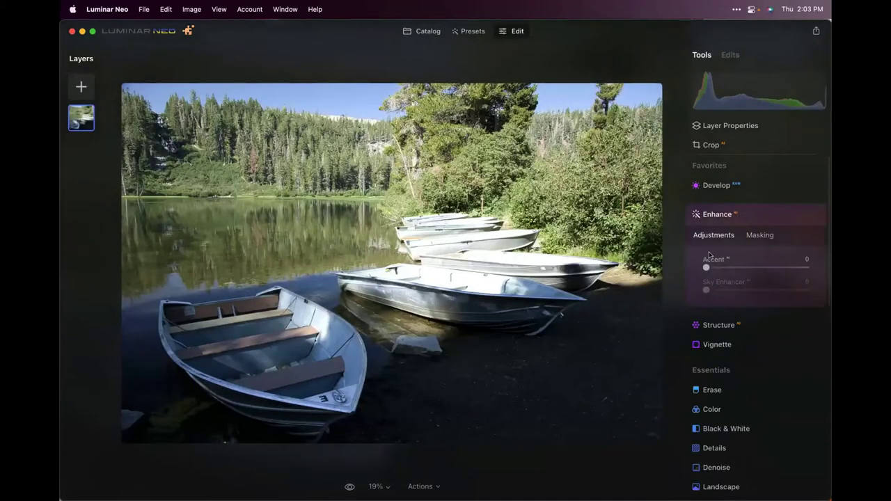
{"action": "left_click_drag", "start_coordinate": [706, 267], "coordinate": [767, 267]}
{"action": "left_click", "coordinate": [704, 325]}
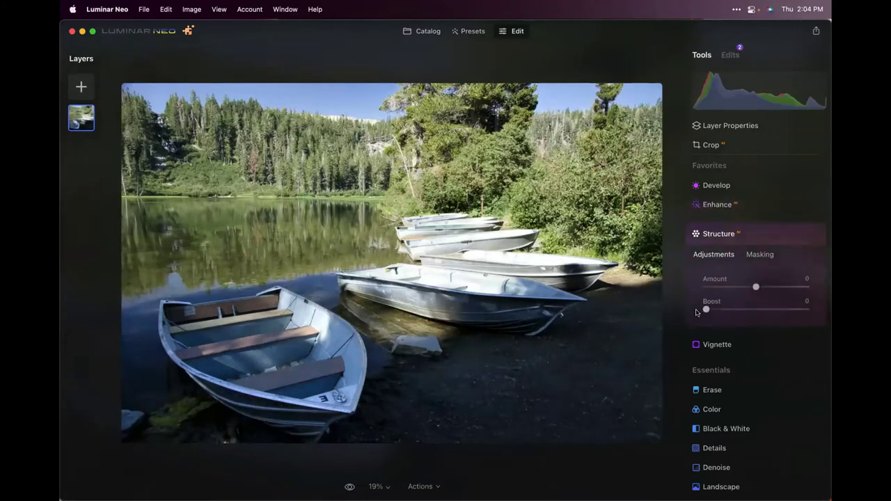
{"action": "left_click_drag", "start_coordinate": [758, 288], "coordinate": [784, 286]}
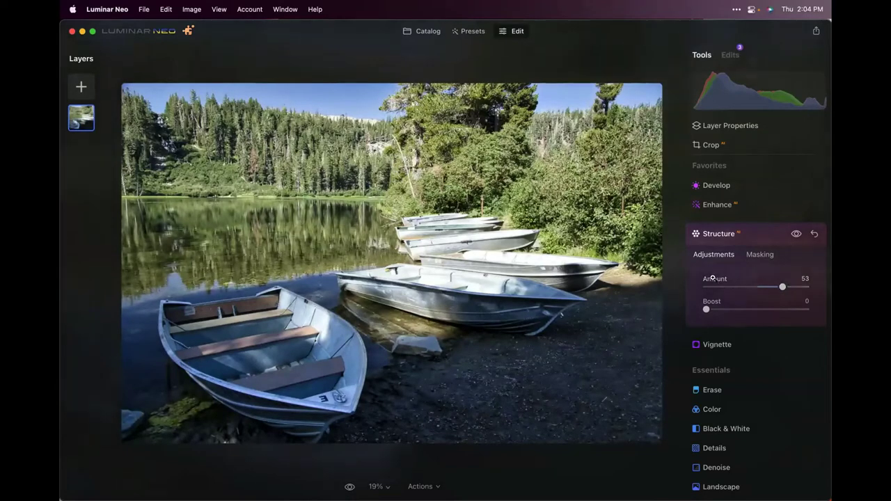
- Export the edited photo to disk as a TIFF in the Inbox folder, with the resolution set to 300 pixels/inch
{"action": "left_click", "coordinate": [817, 31]}
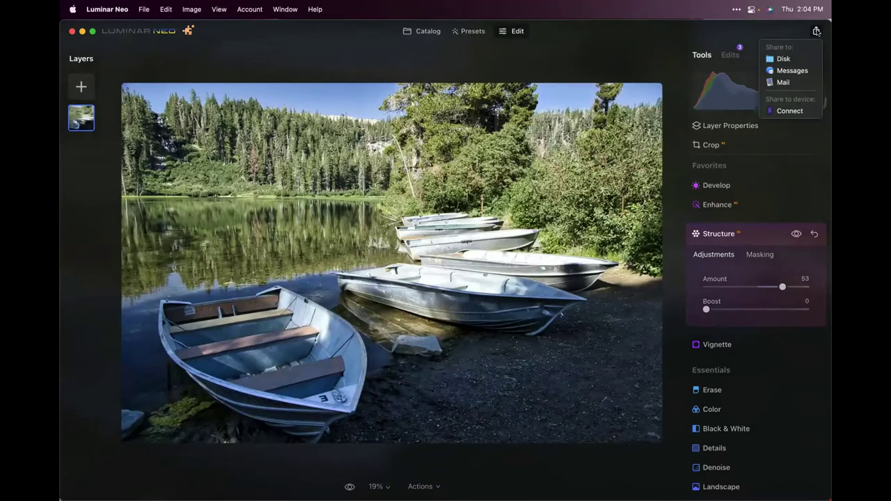
{"action": "left_click", "coordinate": [793, 58]}
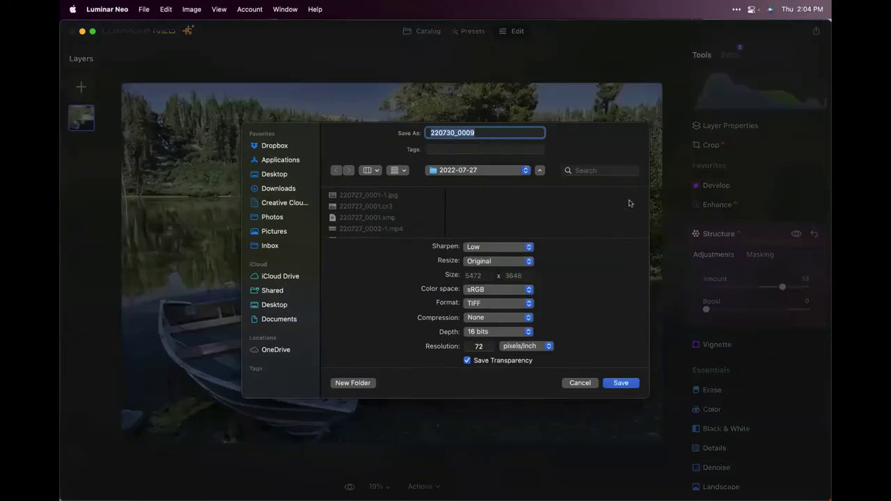
{"action": "left_click", "coordinate": [494, 171]}
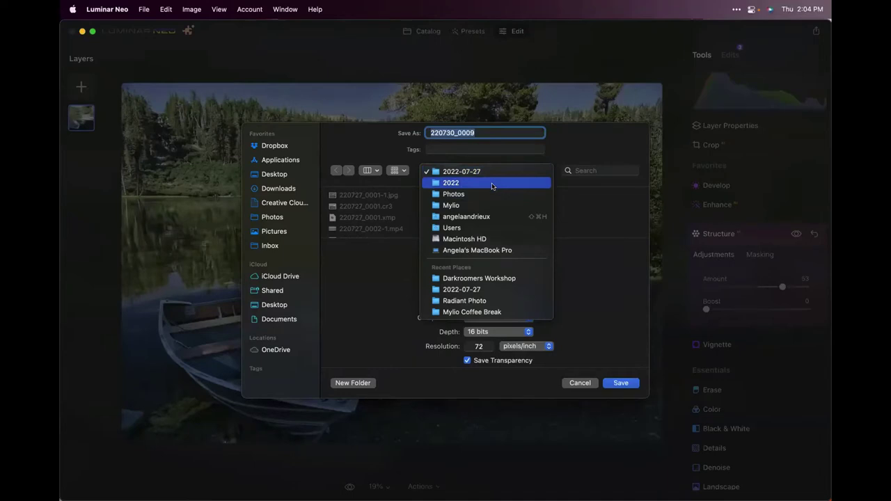
{"action": "left_click", "coordinate": [347, 261]}
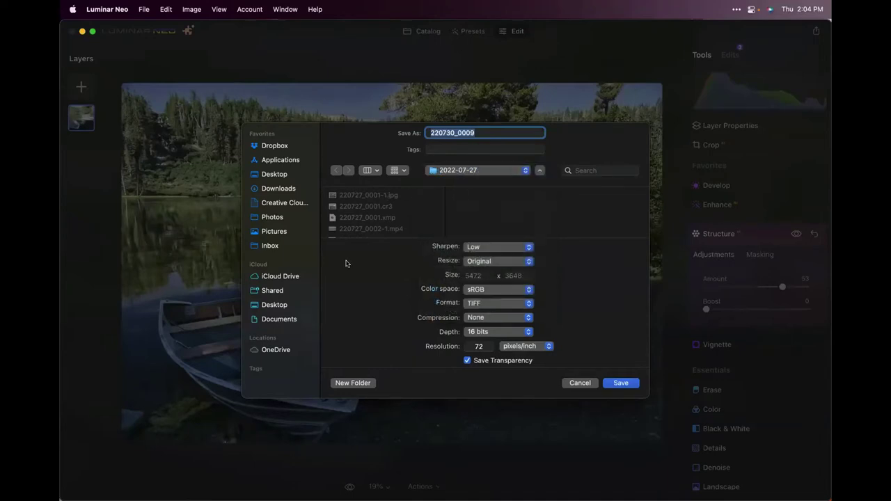
{"action": "left_click", "coordinate": [277, 245]}
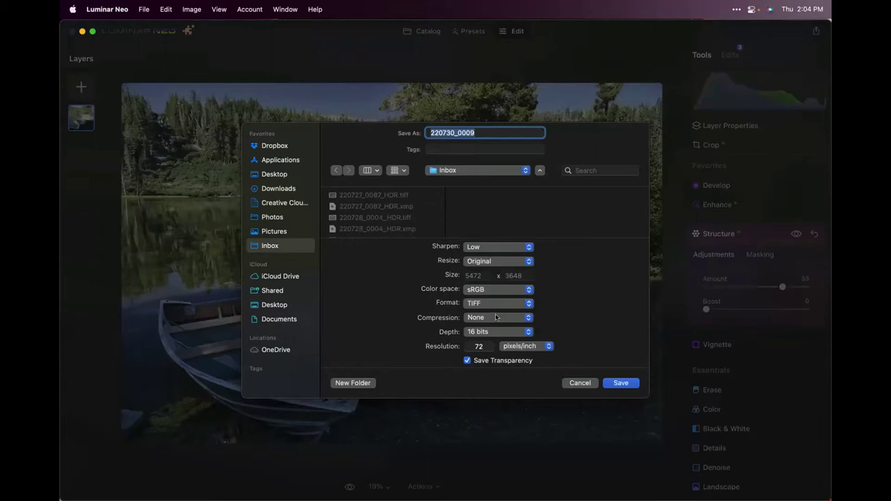
{"action": "left_click", "coordinate": [488, 348]}
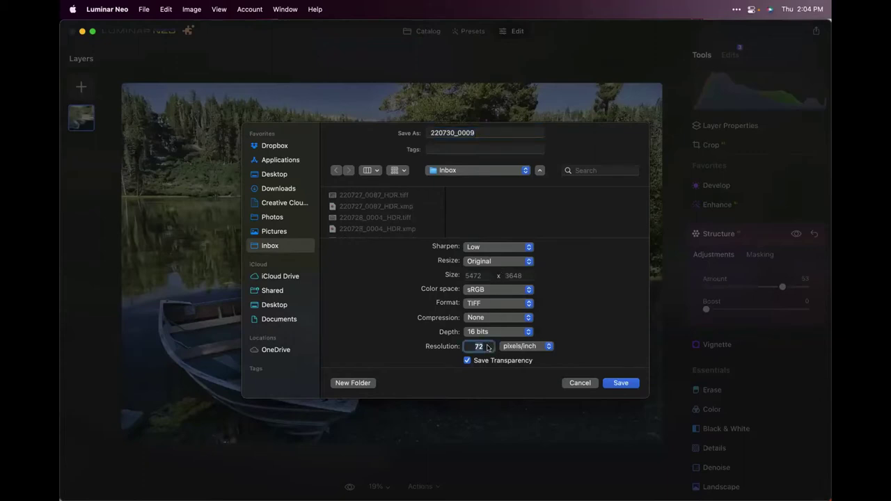
{"action": "type", "text": "300"}
{"action": "left_click", "coordinate": [617, 383]}
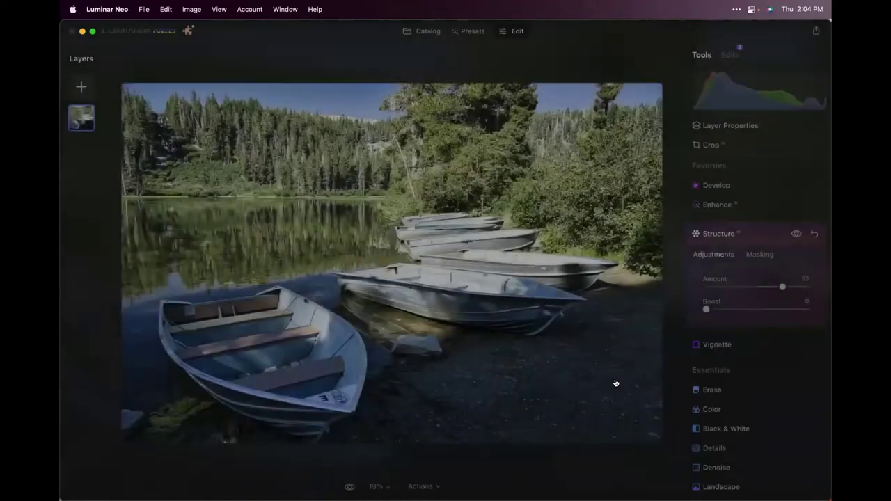
- Switch back to Mylio Photos and open the canoes and rowboats photo from the Inbox folder at full view
{"action": "key", "text": "super+Tab"}
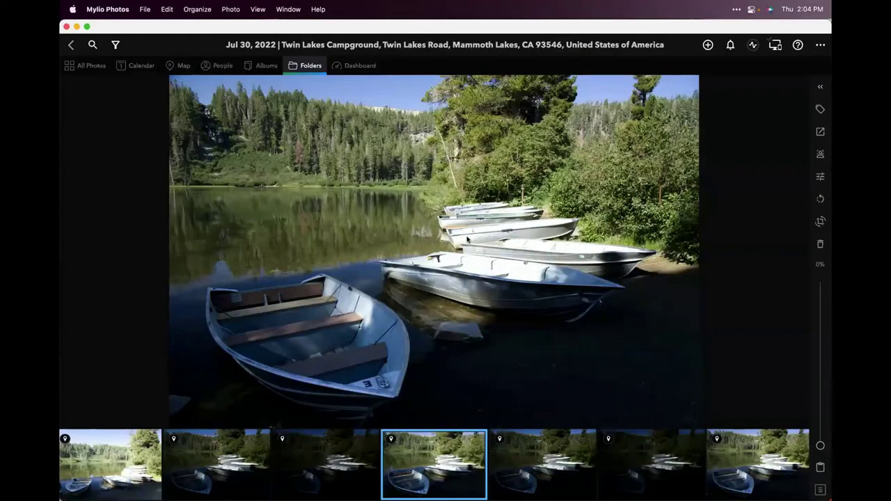
{"action": "left_click", "coordinate": [303, 71]}
{"action": "left_click", "coordinate": [257, 165]}
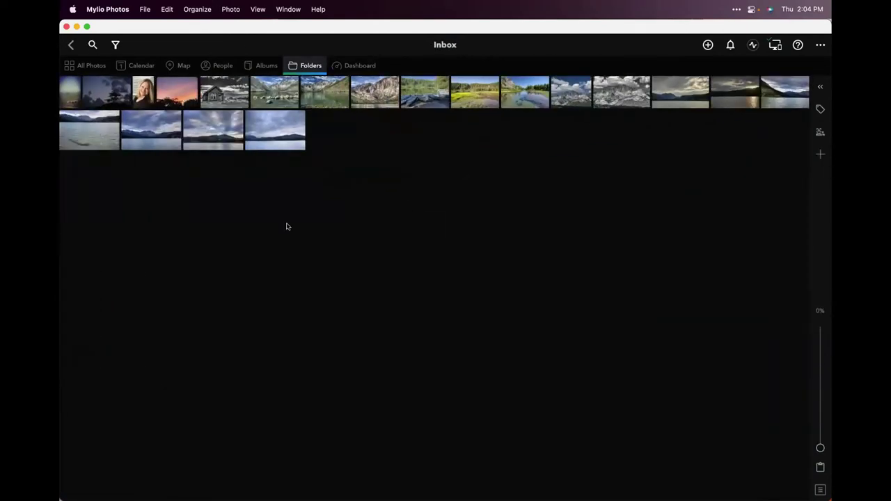
{"action": "double_click", "coordinate": [416, 98]}
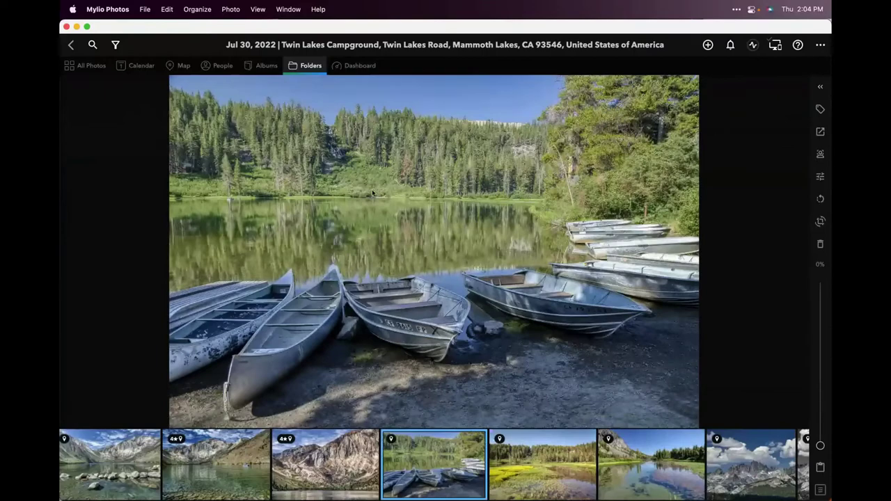
{"action": "left_click", "coordinate": [70, 45]}
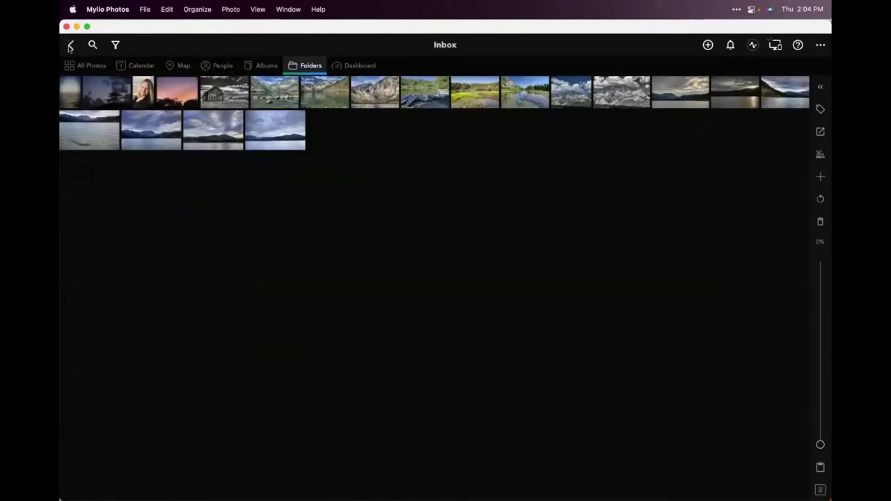
{"action": "double_click", "coordinate": [439, 92]}
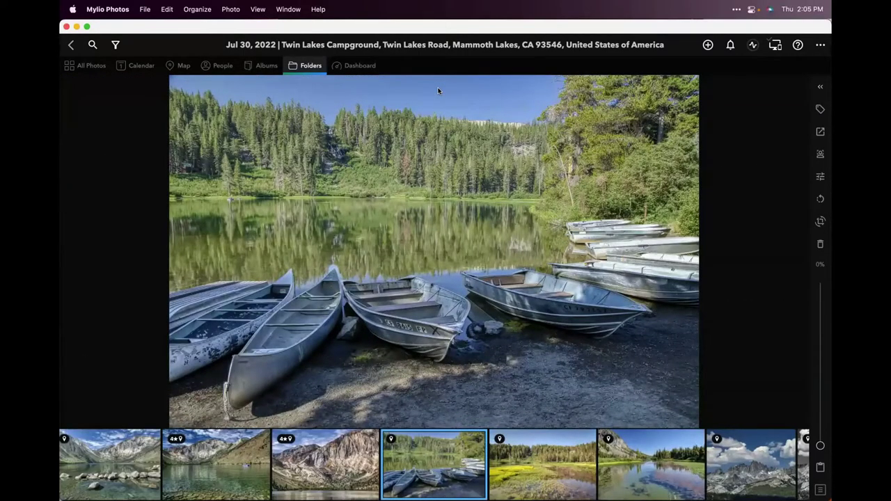
{"action": "right_click", "coordinate": [402, 159]}
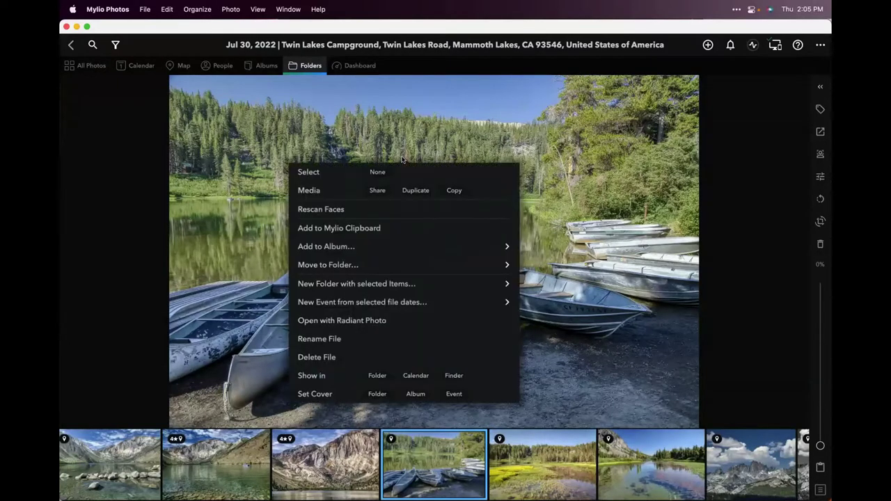
{"action": "left_click", "coordinate": [358, 266]}
{"action": "scroll", "coordinate": [349, 254], "scroll_direction": "down", "scroll_amount": 4}
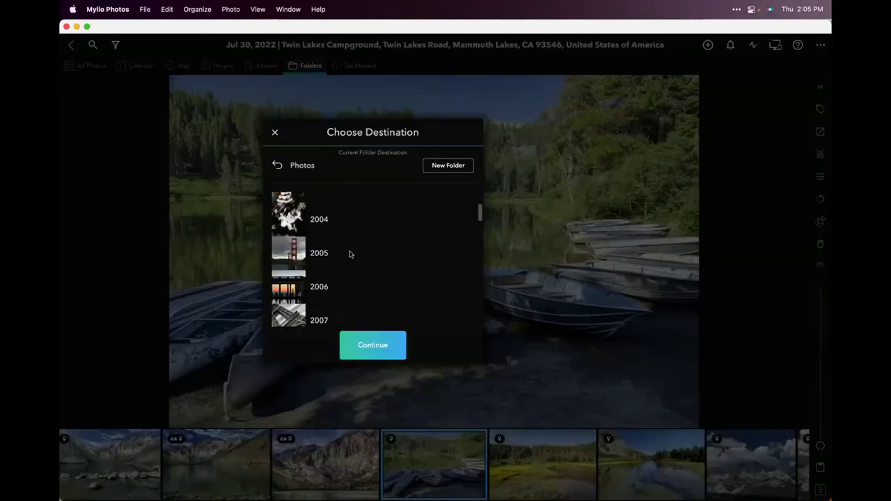
{"action": "scroll", "coordinate": [349, 254], "scroll_direction": "down", "scroll_amount": 10}
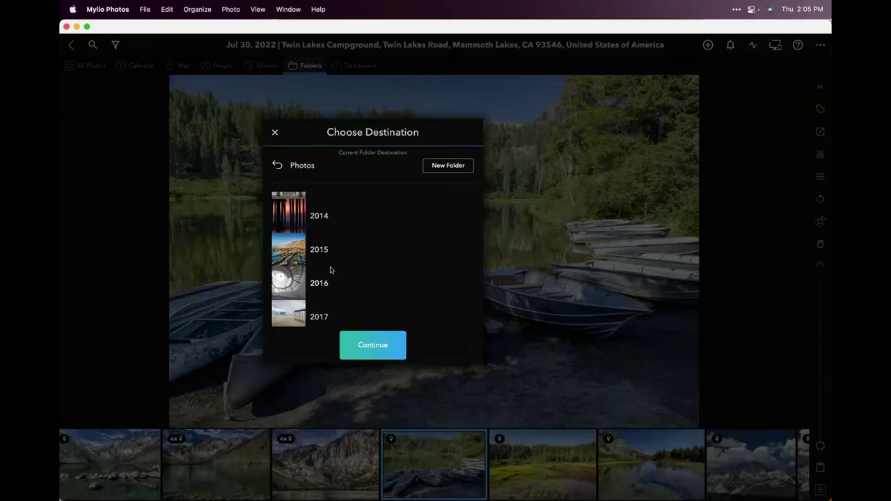
{"action": "left_click", "coordinate": [275, 133]}
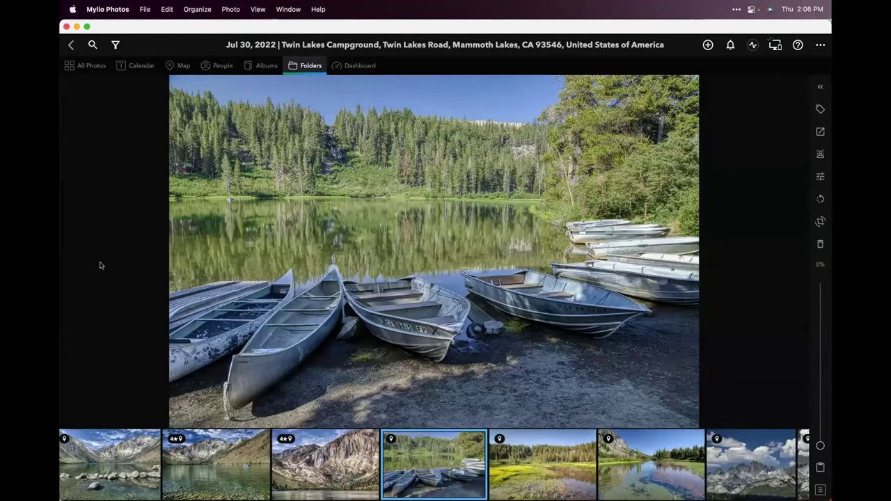
- Return to the Inbox folder's thumbnails and open the photo with the single rowboat in front at full view
{"action": "key", "text": "End"}
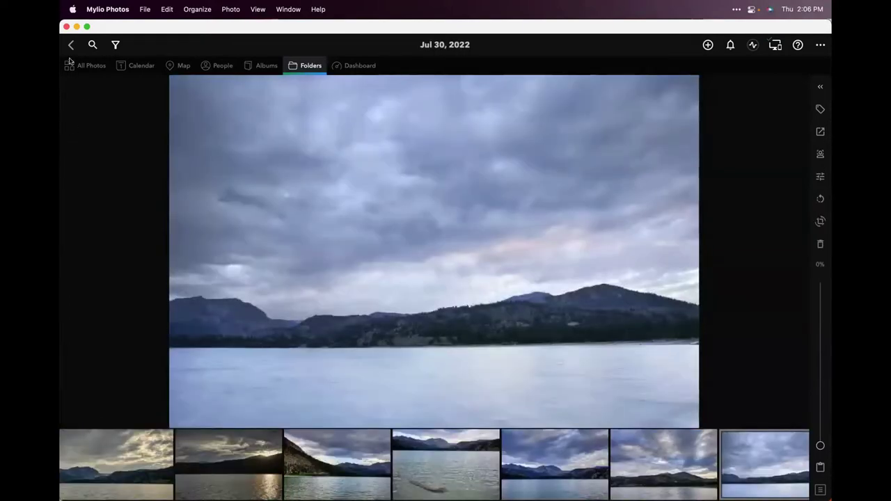
{"action": "left_click", "coordinate": [71, 45]}
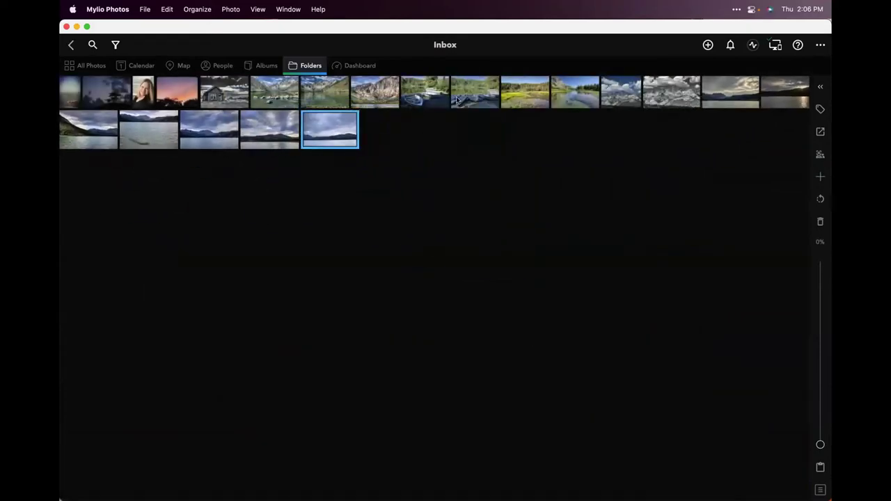
{"action": "double_click", "coordinate": [413, 93]}
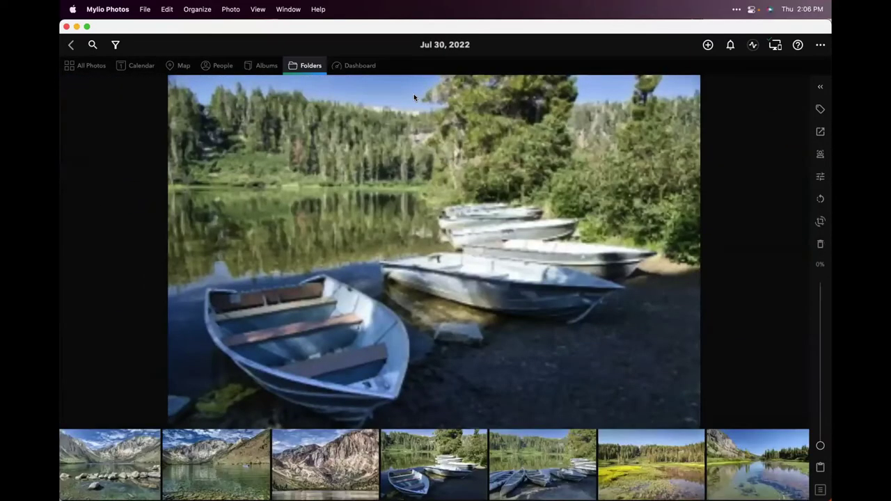
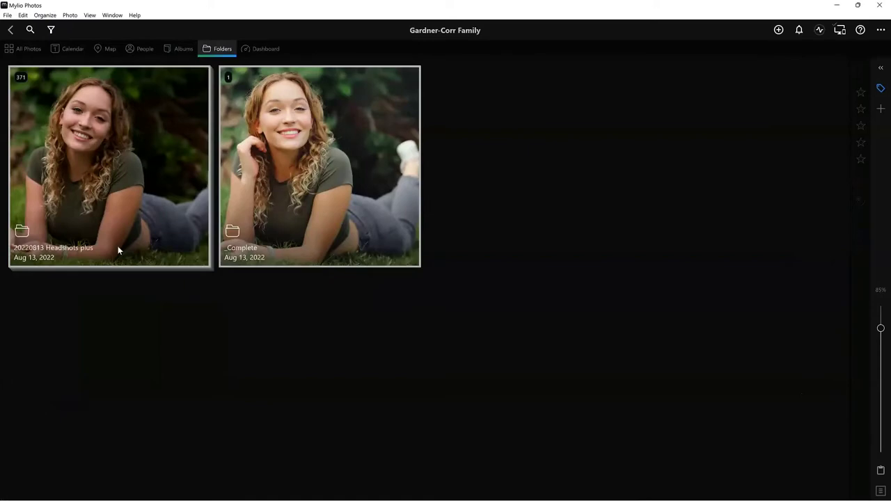
- Open the 20220813 Headshots plus folder and browse through its photos
{"action": "left_click", "coordinate": [119, 147]}
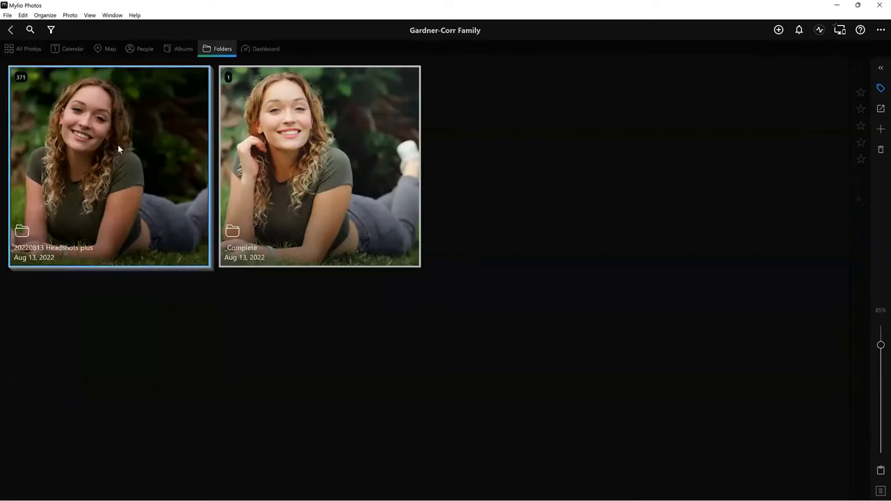
{"action": "left_click", "coordinate": [118, 145]}
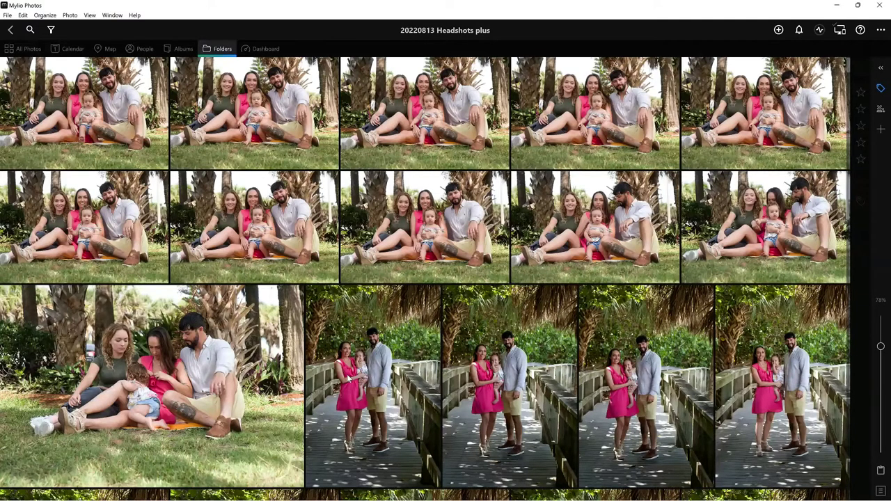
{"action": "scroll", "coordinate": [346, 374], "scroll_direction": "down", "scroll_amount": 1}
{"action": "scroll", "coordinate": [348, 378], "scroll_direction": "down", "scroll_amount": 3}
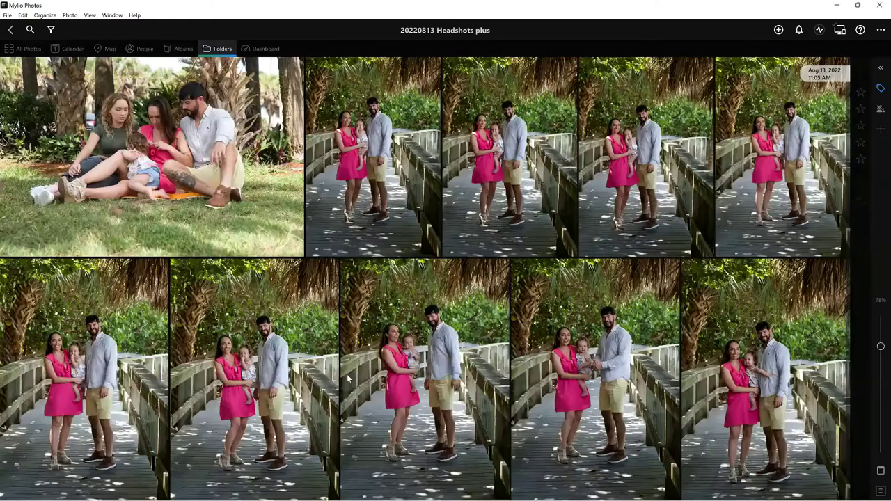
{"action": "scroll", "coordinate": [348, 379], "scroll_direction": "down", "scroll_amount": 2}
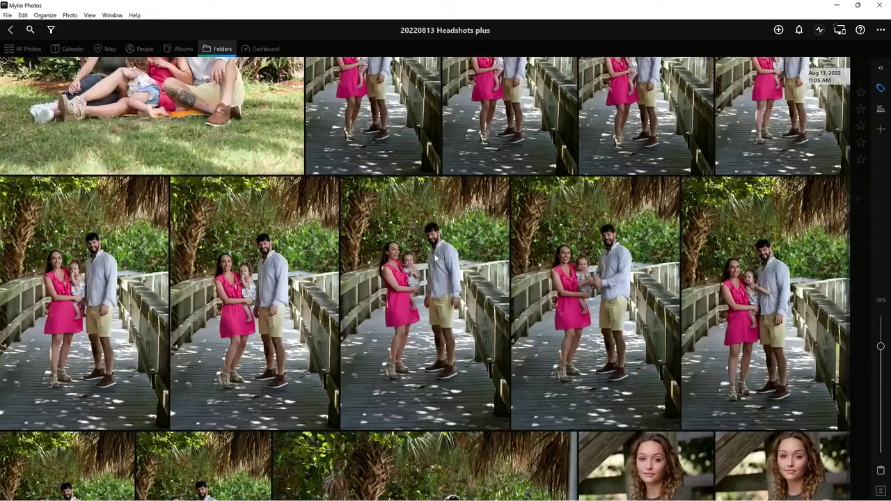
{"action": "scroll", "coordinate": [571, 381], "scroll_direction": "down", "scroll_amount": 1}
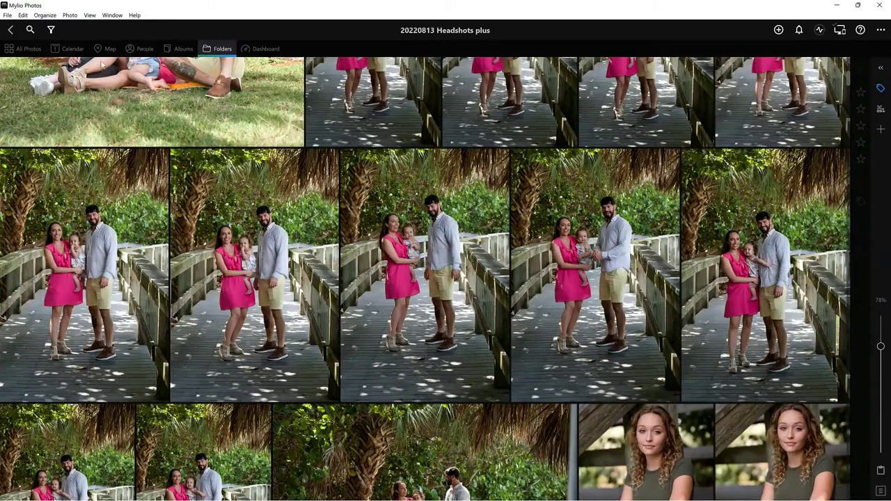
- Filter the Headshots plus folder by flag so that only flagged photos are listed
{"action": "left_click", "coordinate": [51, 31]}
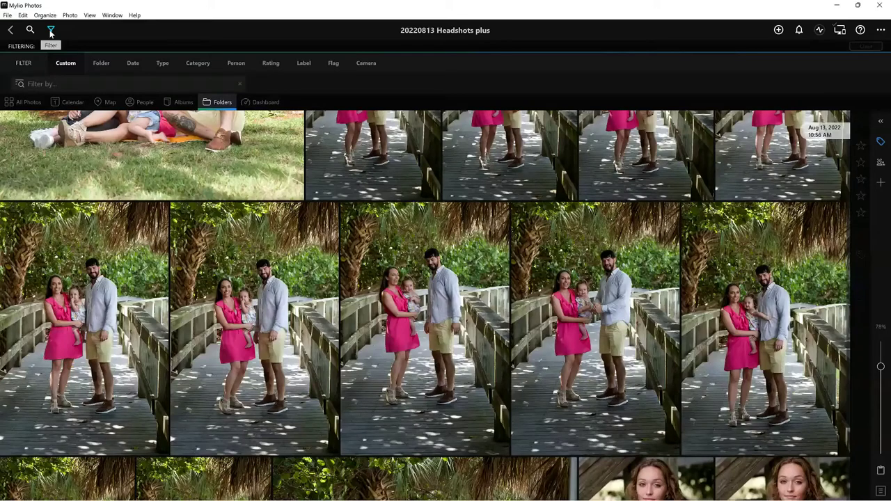
{"action": "left_click", "coordinate": [335, 66]}
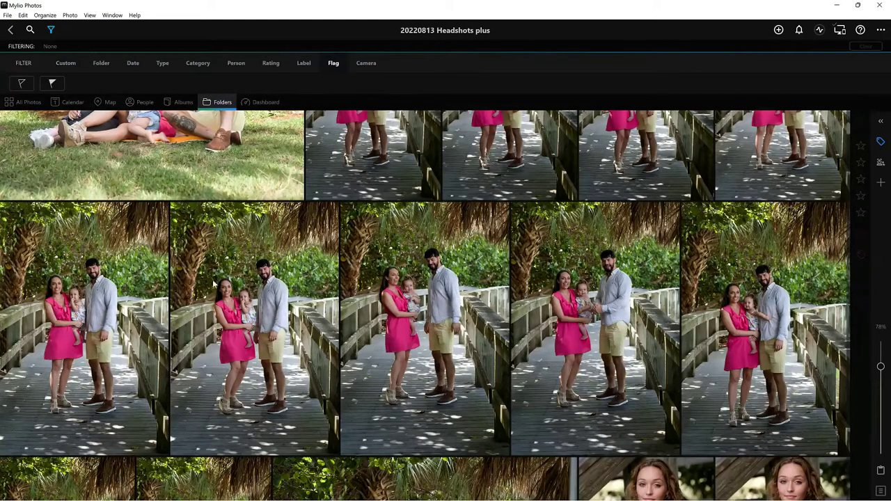
{"action": "left_click", "coordinate": [214, 283]}
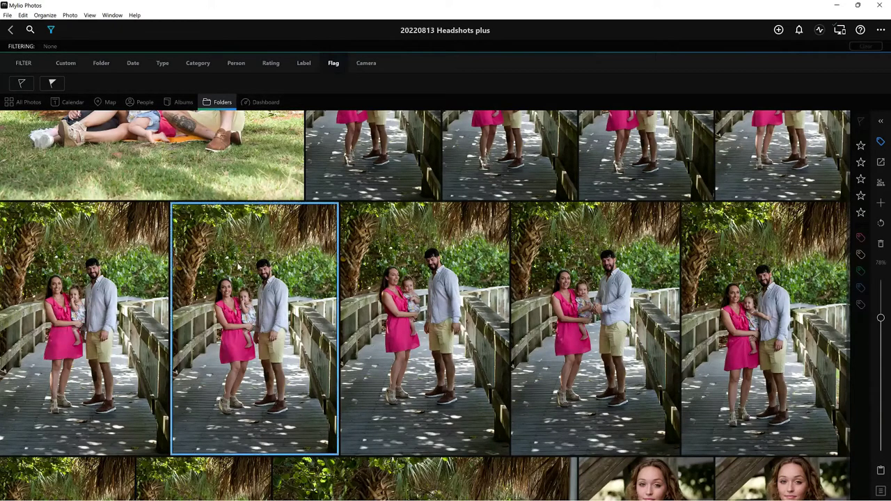
{"action": "scroll", "coordinate": [237, 267], "scroll_direction": "down", "scroll_amount": 1}
{"action": "scroll", "coordinate": [237, 267], "scroll_direction": "down", "scroll_amount": 4}
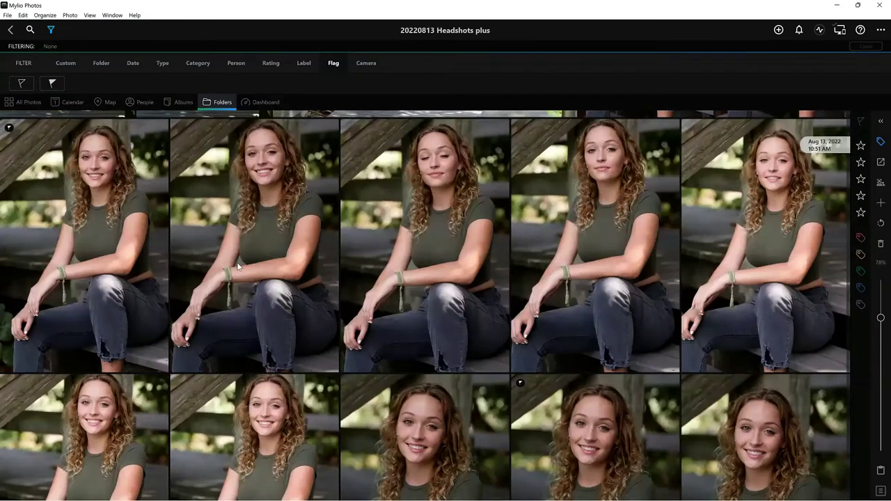
{"action": "left_click", "coordinate": [52, 85]}
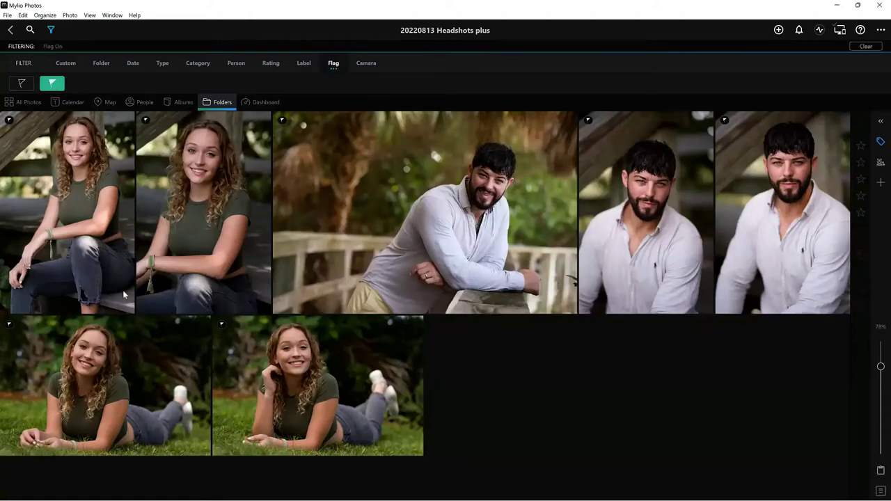
- Open the flagged photo of the woman lying on the grass with both hands down and send it to Luminar Neo
{"action": "double_click", "coordinate": [112, 365]}
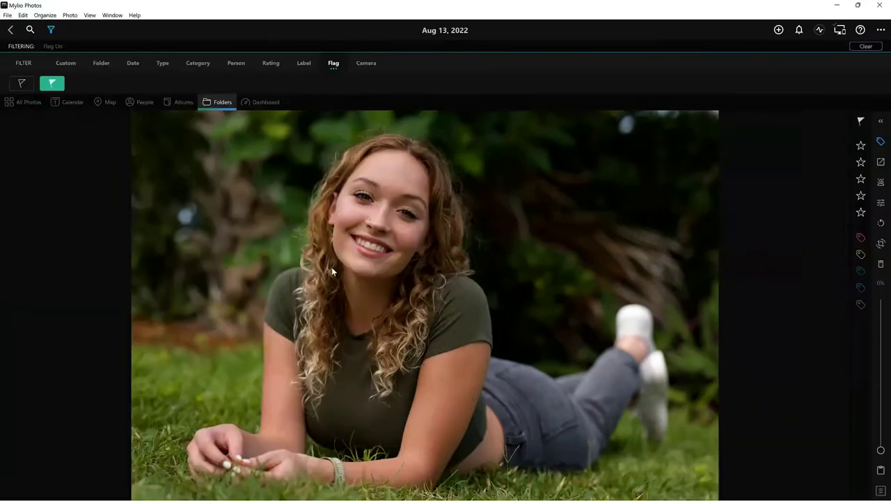
{"action": "right_click", "coordinate": [411, 221]}
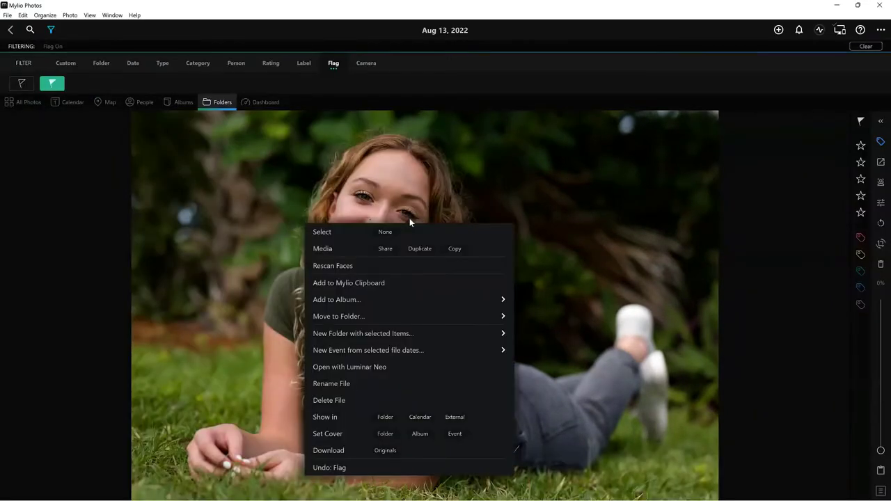
{"action": "left_click", "coordinate": [361, 369]}
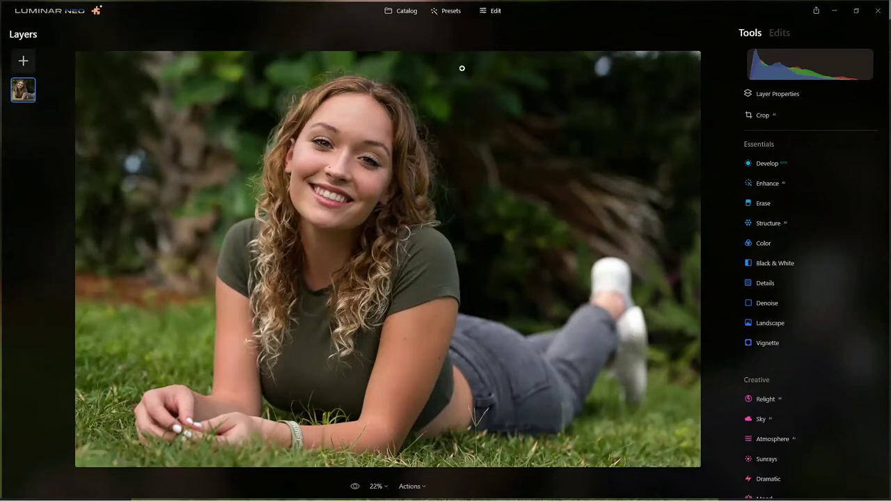
- Look through the suggested preset collections and apply the v3 portrait preset from My Presets to the photo
{"action": "left_click", "coordinate": [446, 12]}
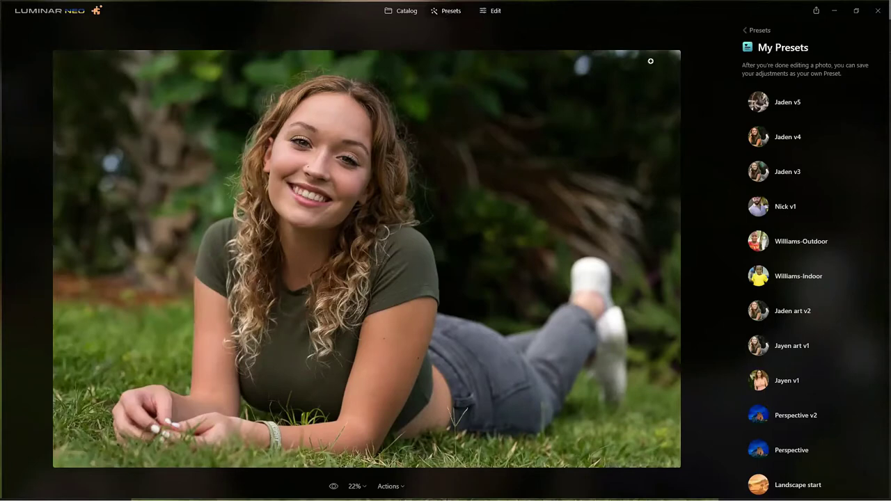
{"action": "left_click", "coordinate": [745, 30]}
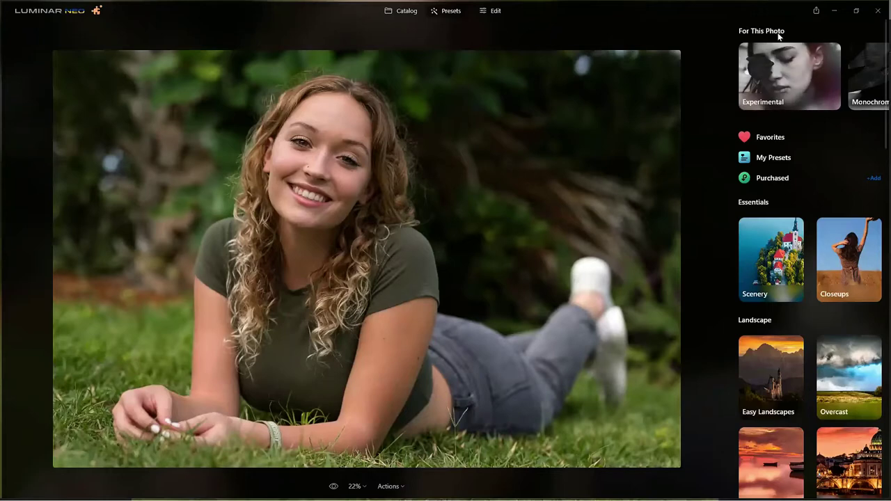
{"action": "left_click", "coordinate": [878, 78]}
{"action": "left_click", "coordinate": [877, 79]}
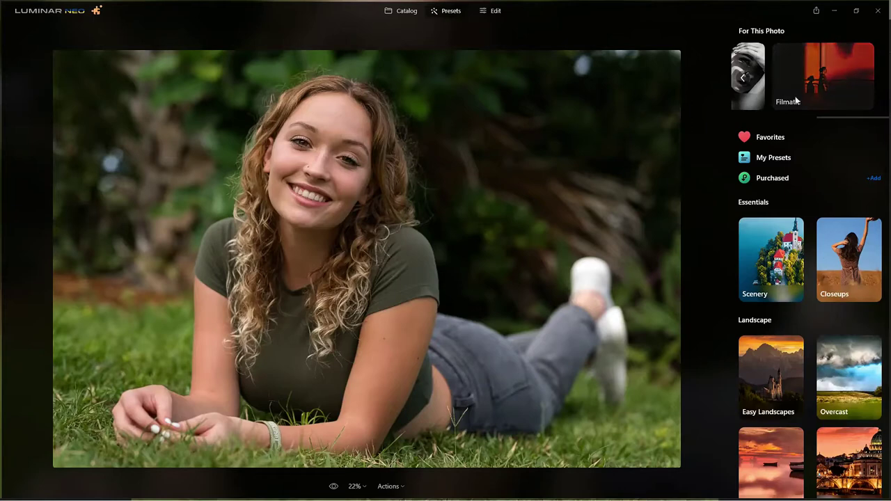
{"action": "left_click", "coordinate": [759, 159]}
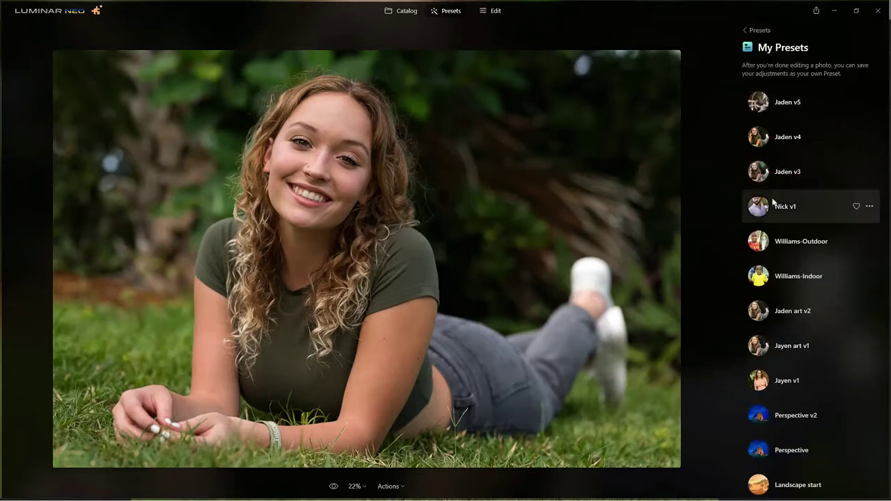
{"action": "left_click", "coordinate": [773, 172]}
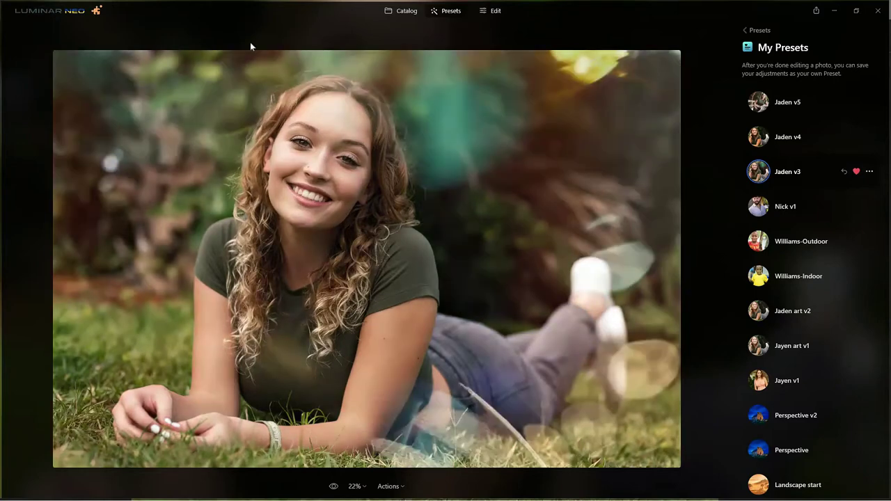
- Hide the preset's light-flare overlay layer in the editor to compare the portrait, and show it again
{"action": "left_click", "coordinate": [495, 11]}
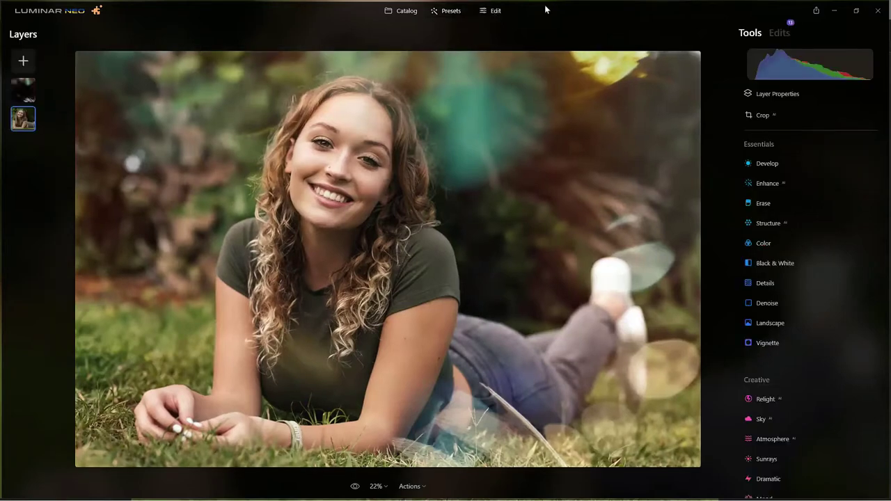
{"action": "left_click", "coordinate": [24, 93]}
{"action": "right_click", "coordinate": [25, 96]}
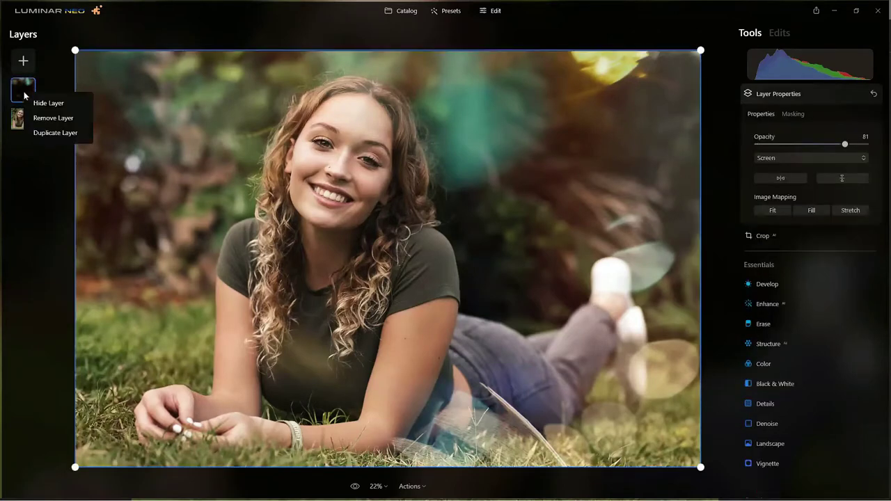
{"action": "left_click", "coordinate": [49, 103]}
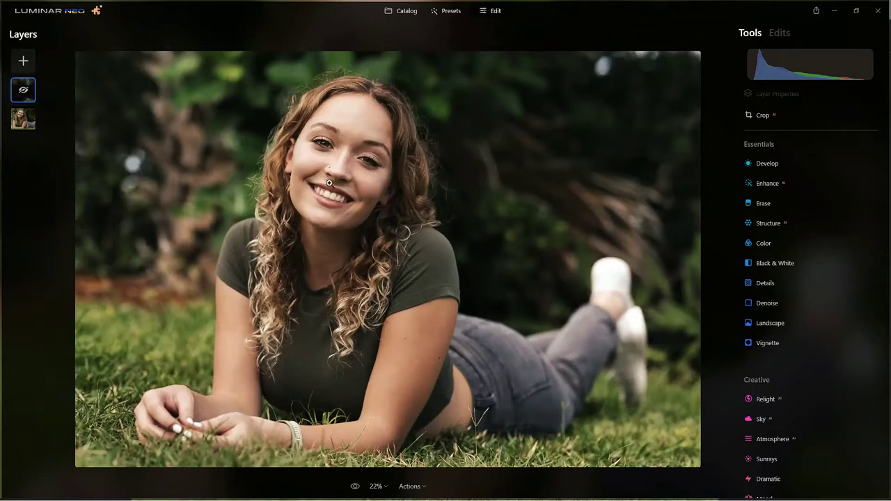
{"action": "right_click", "coordinate": [26, 90]}
{"action": "left_click", "coordinate": [42, 95]}
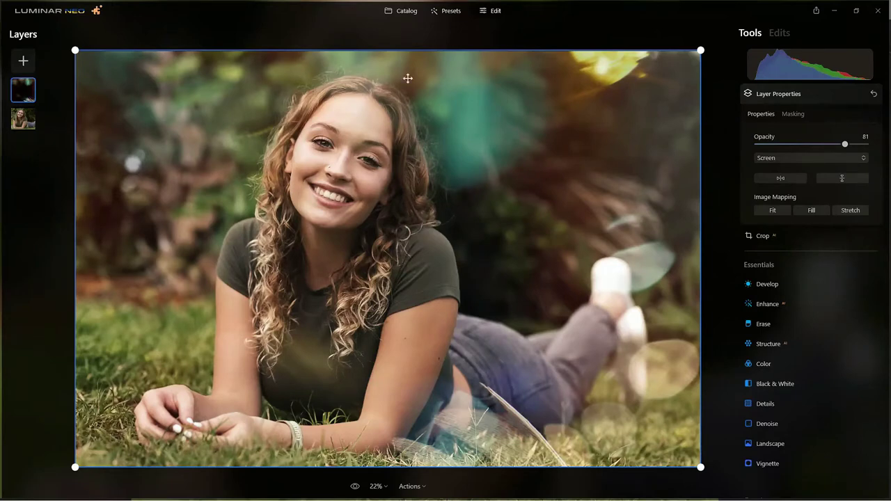
- Try exporting the woman's portrait to disk with the family folder's _Complete subfolder as the location, and cancel the export
{"action": "left_click", "coordinate": [814, 11]}
{"action": "left_click", "coordinate": [801, 67]}
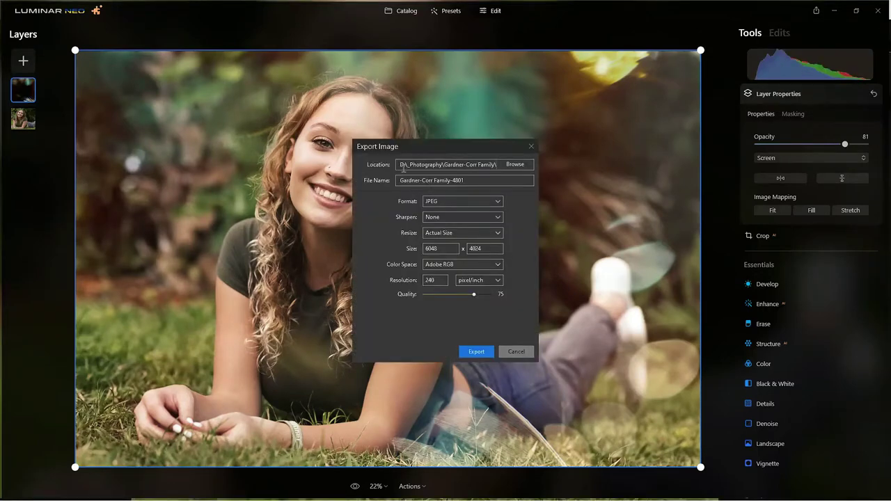
{"action": "left_click", "coordinate": [516, 165]}
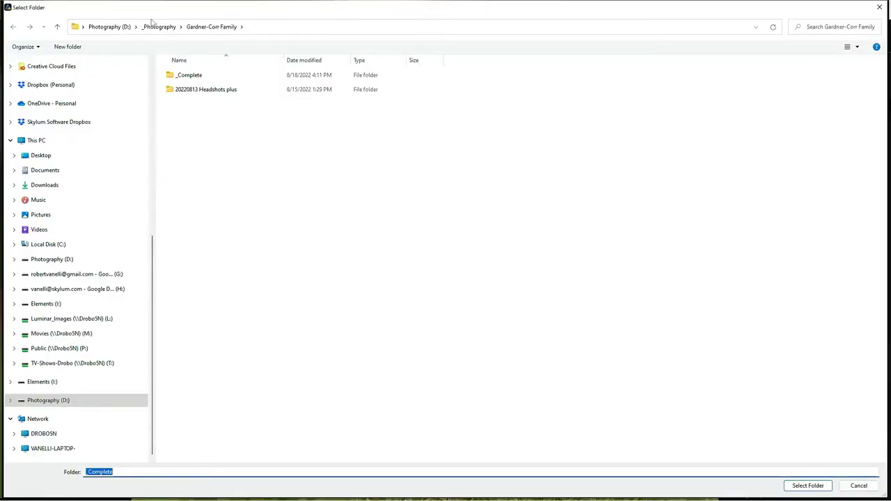
{"action": "left_click", "coordinate": [163, 29]}
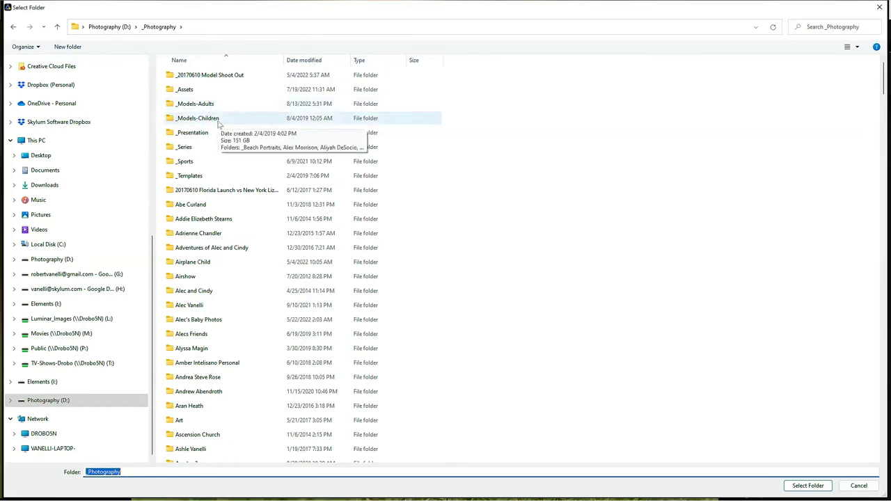
{"action": "left_click", "coordinate": [212, 206]}
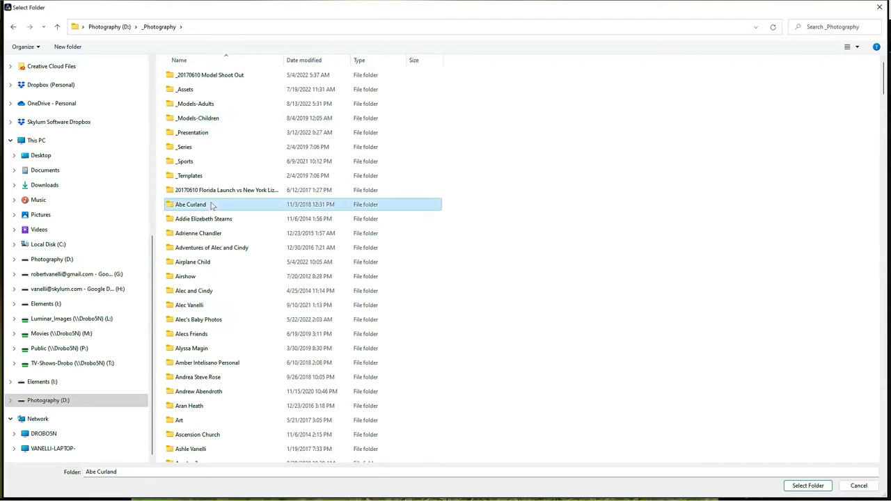
{"action": "key", "text": "g"}
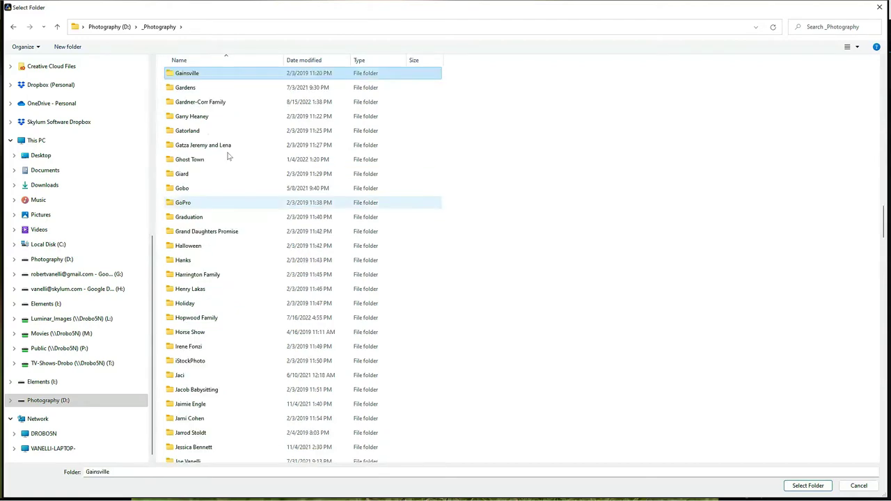
{"action": "double_click", "coordinate": [198, 102]}
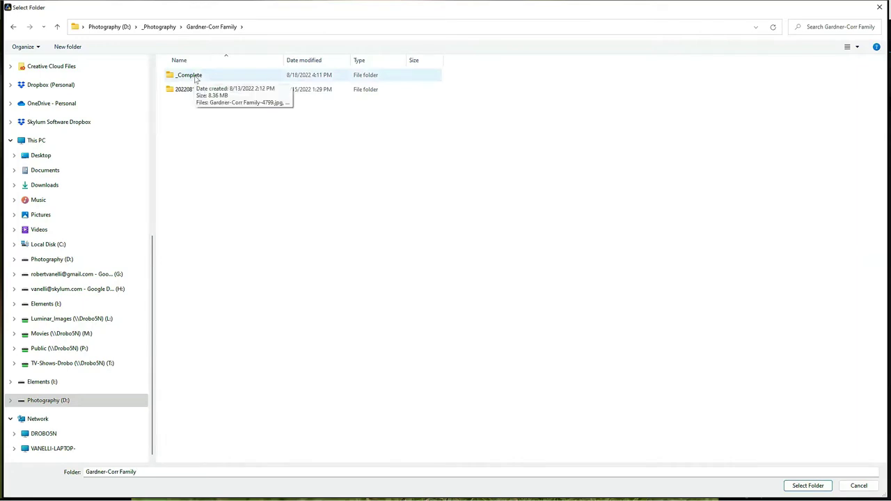
{"action": "left_click", "coordinate": [198, 77]}
{"action": "double_click", "coordinate": [200, 78]}
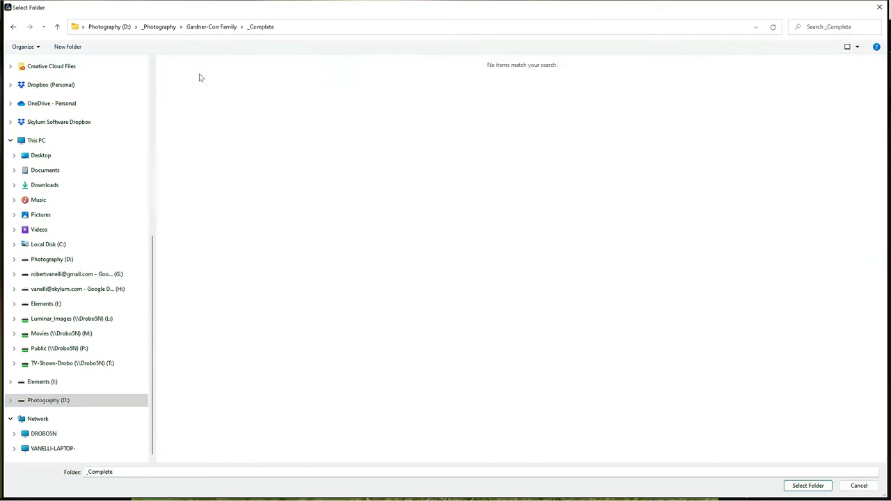
{"action": "left_click", "coordinate": [821, 488]}
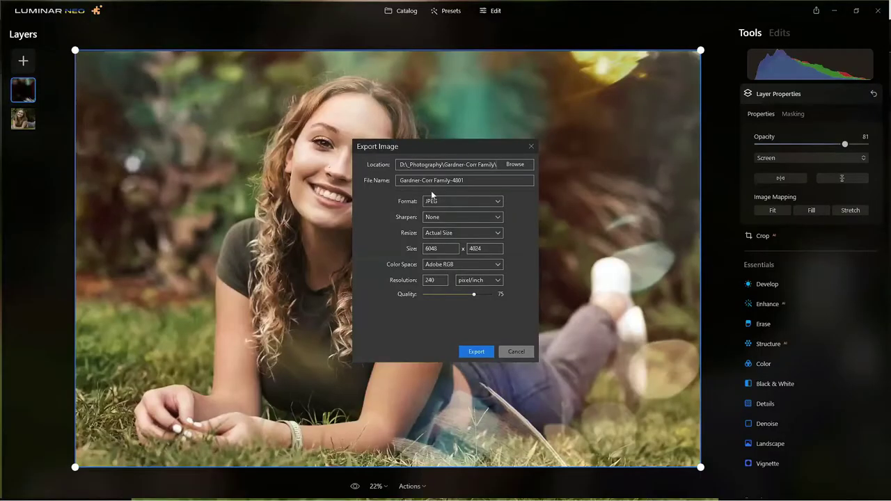
{"action": "left_click", "coordinate": [516, 352]}
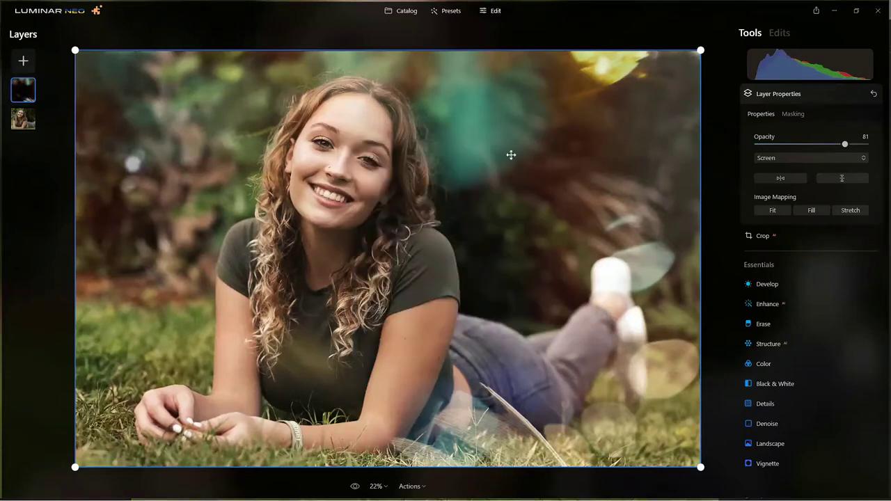
- Switch to Mylio Photos and filter the 20220813 Headshots plus folder to show only flagged photos
{"action": "key", "text": "alt+Tab"}
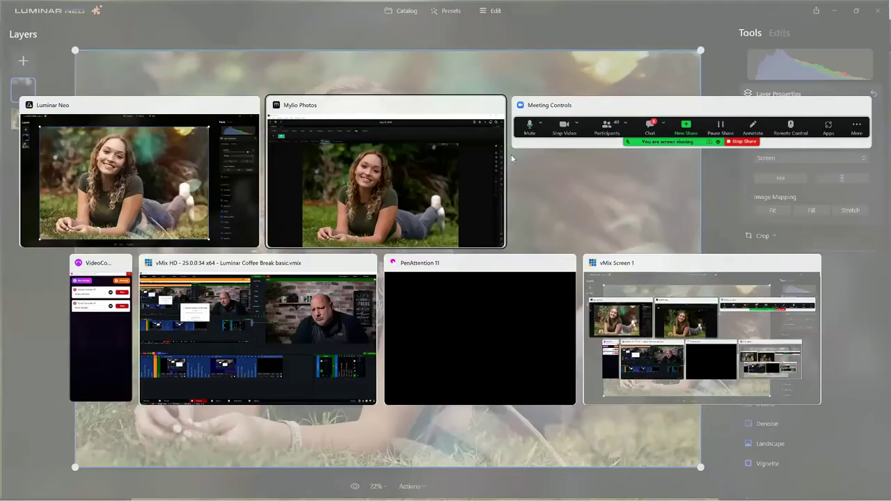
{"action": "left_click", "coordinate": [298, 245]}
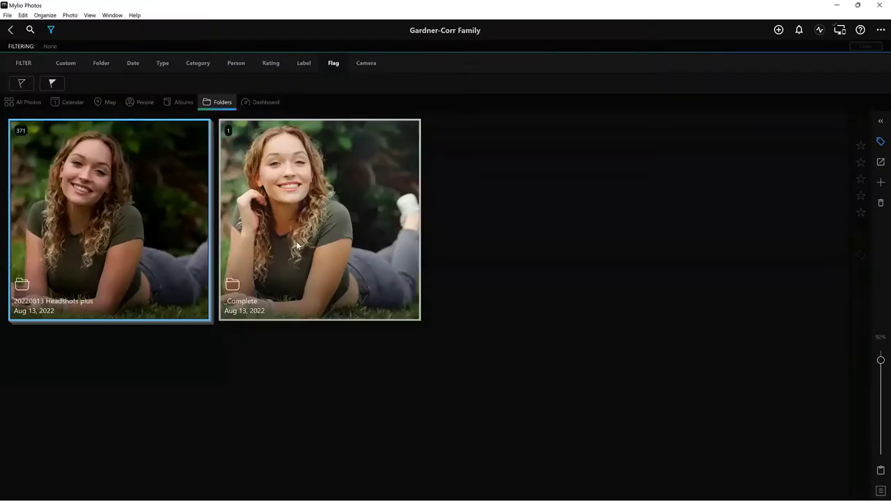
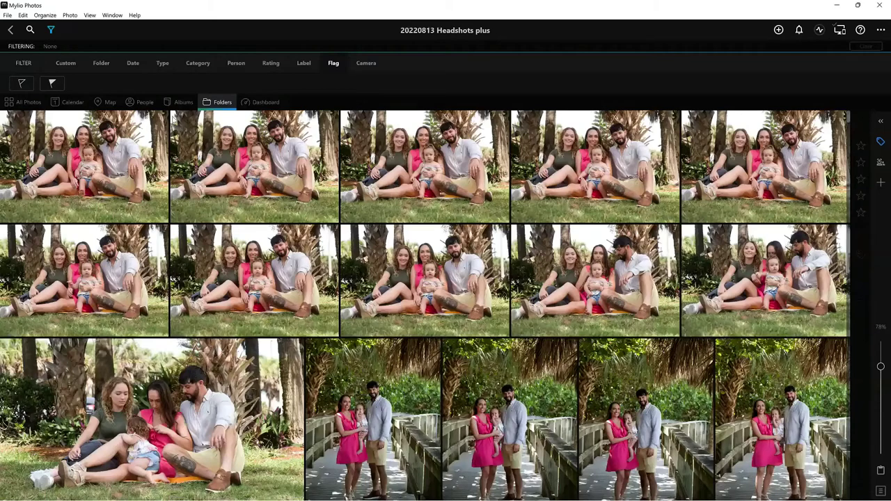
{"action": "left_click", "coordinate": [53, 84]}
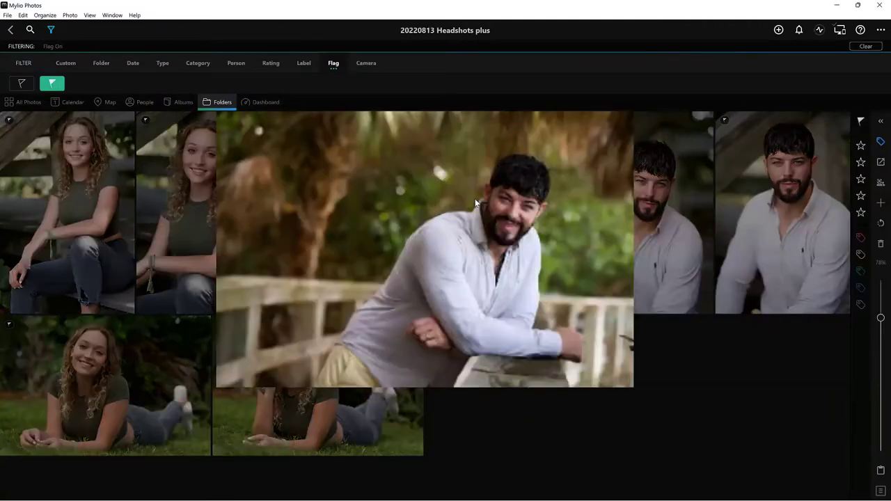
- Open the flagged photo of the man leaning on the wooden railing, send it to Luminar Neo and switch to that app
{"action": "double_click", "coordinate": [476, 202]}
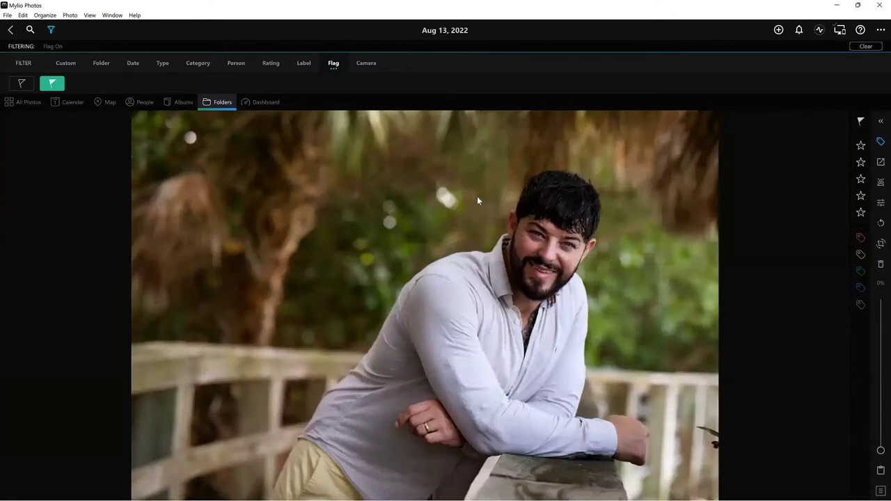
{"action": "right_click", "coordinate": [443, 223]}
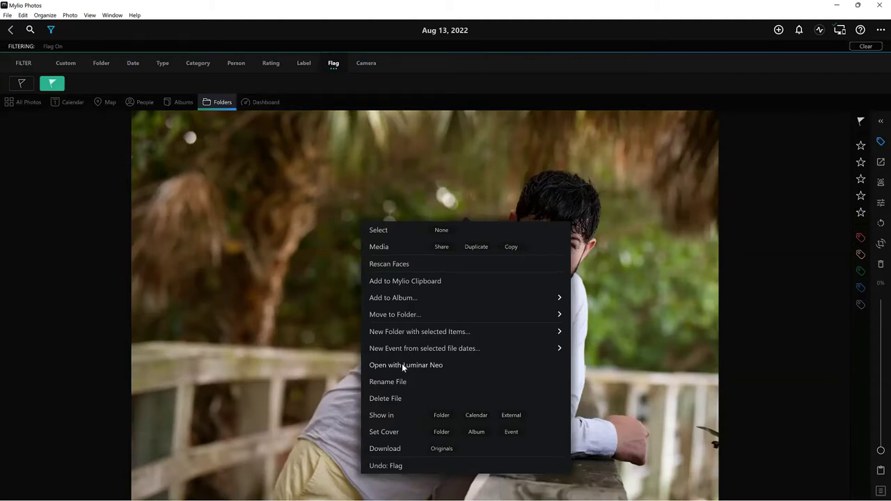
{"action": "left_click", "coordinate": [71, 16]}
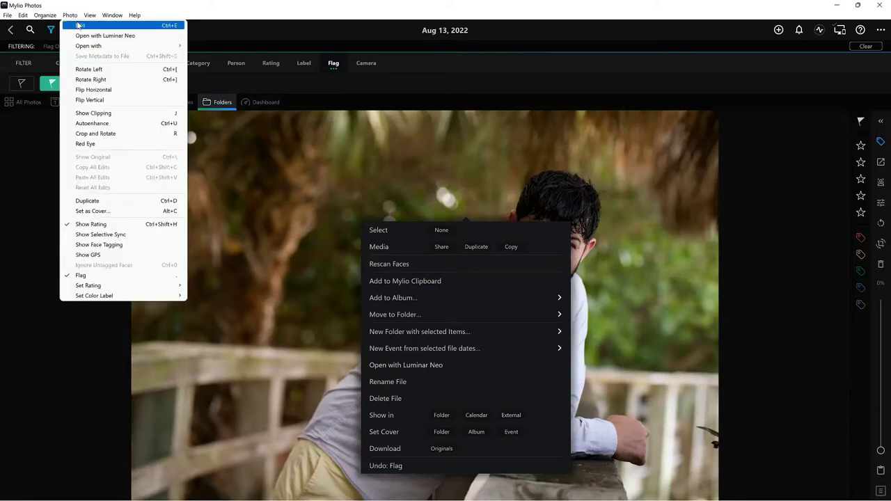
{"action": "mouse_move", "coordinate": [134, 47]}
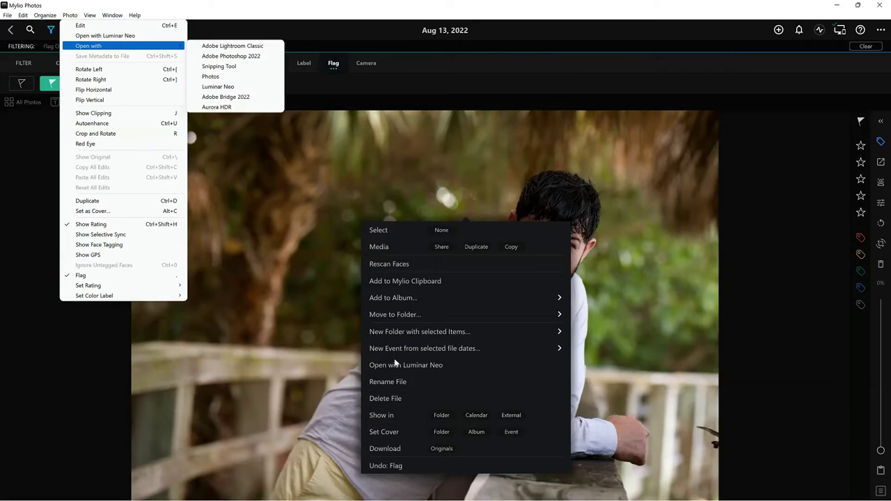
{"action": "left_click", "coordinate": [446, 365]}
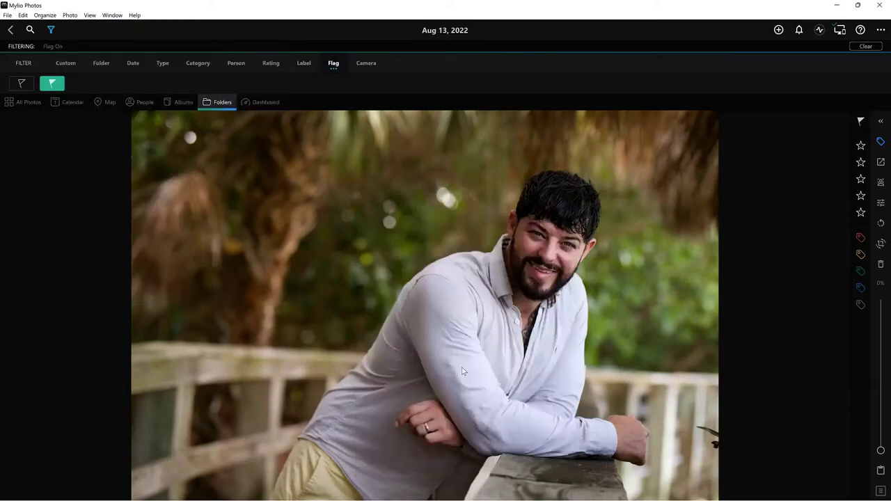
{"action": "right_click", "coordinate": [327, 201]}
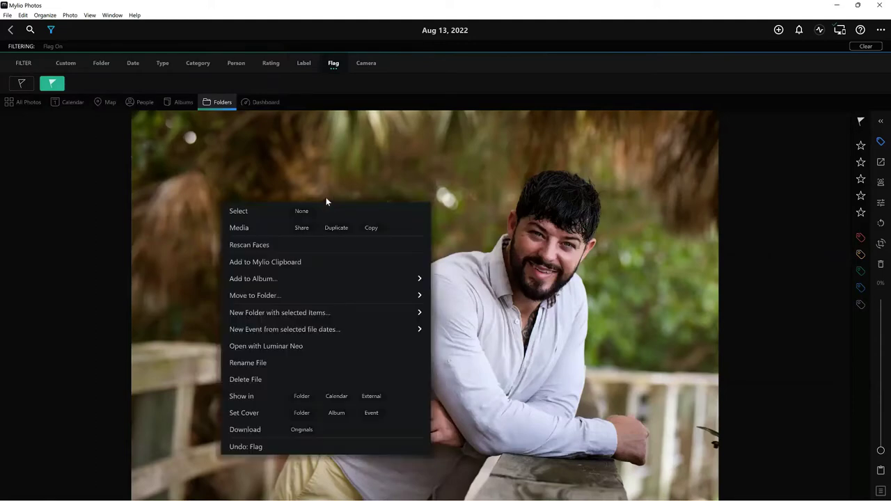
{"action": "left_click", "coordinate": [296, 346]}
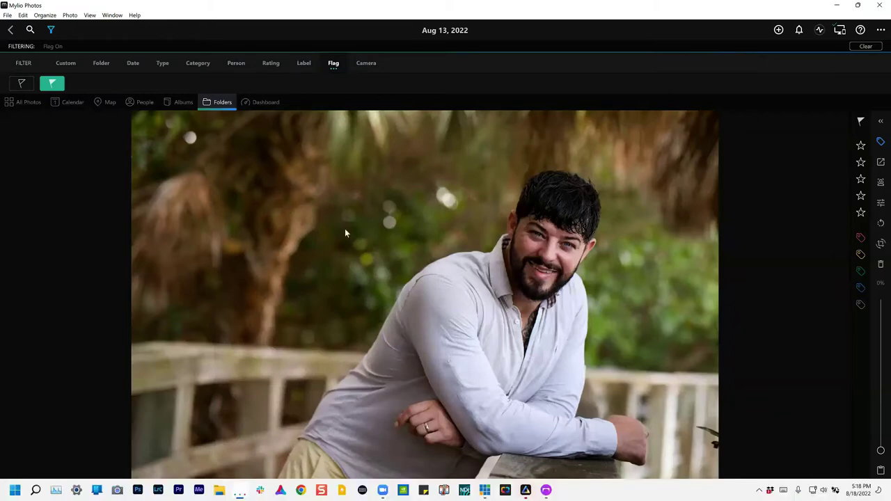
{"action": "left_click", "coordinate": [529, 490]}
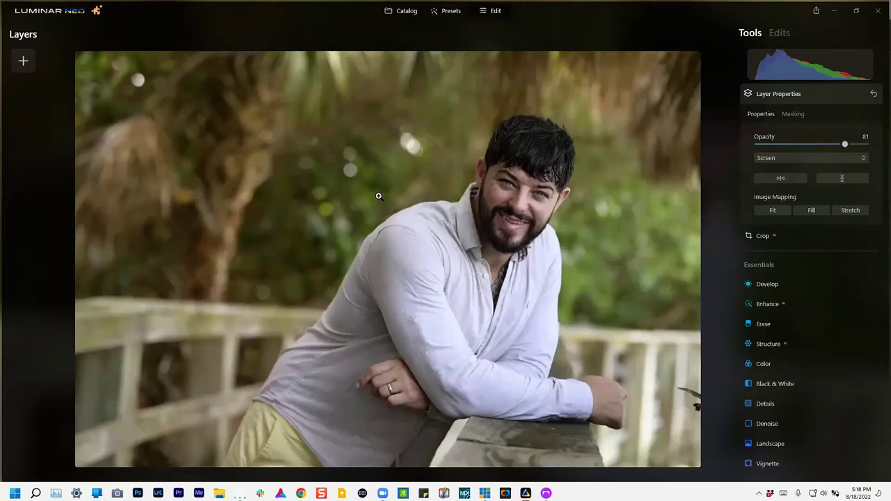
- Open the man's photo from Single Image Edits in the catalog and apply his saved v1 preset from My Presets
{"action": "left_click", "coordinate": [401, 10]}
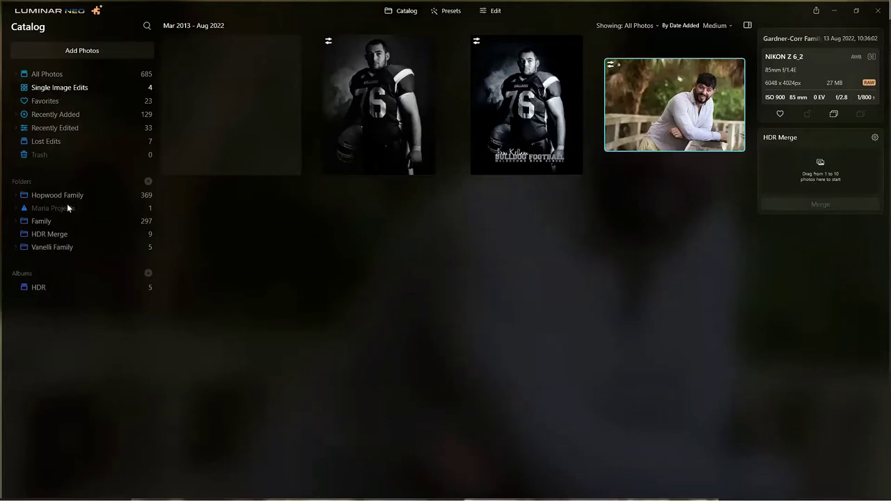
{"action": "double_click", "coordinate": [668, 105]}
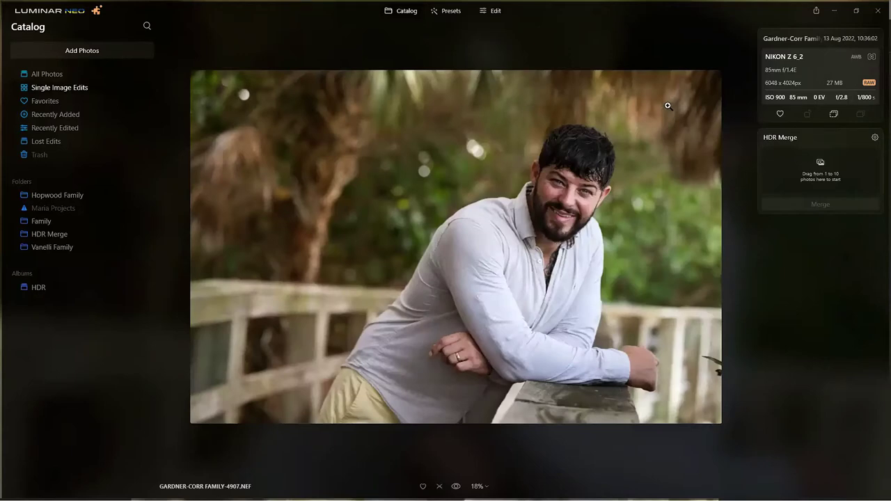
{"action": "left_click", "coordinate": [449, 12]}
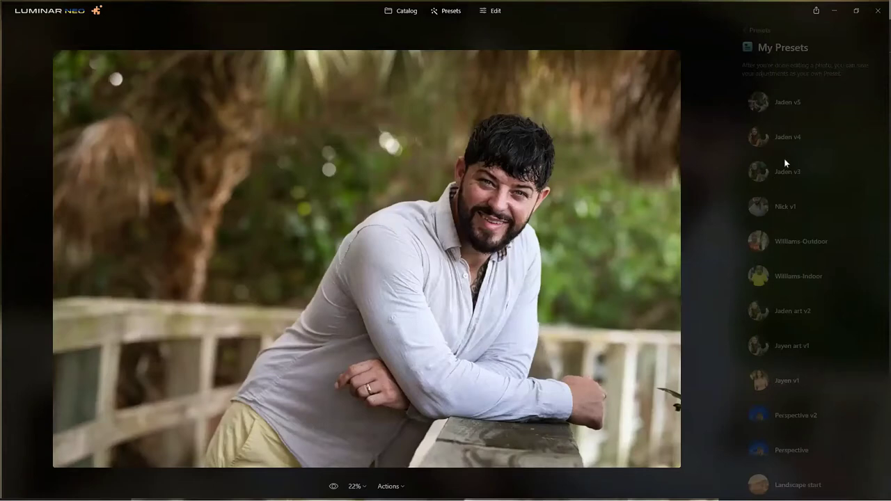
{"action": "left_click", "coordinate": [779, 207]}
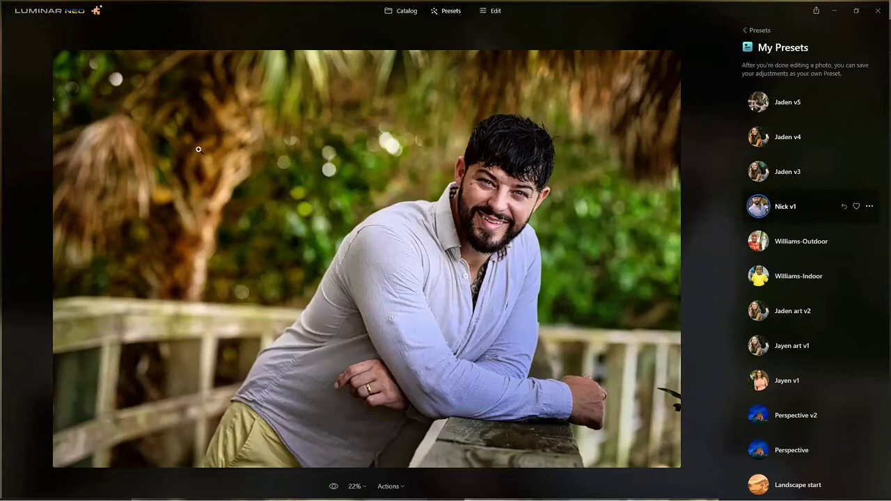
- Review the edits applied by the preset and set the Develop camera profile to Nikon Z 6 2 Camera Portrait
{"action": "left_click", "coordinate": [498, 11]}
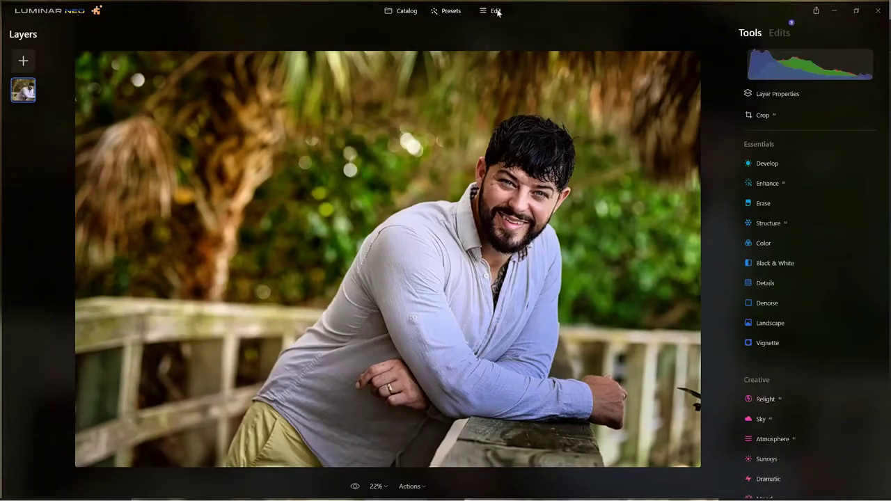
{"action": "left_click", "coordinate": [780, 35]}
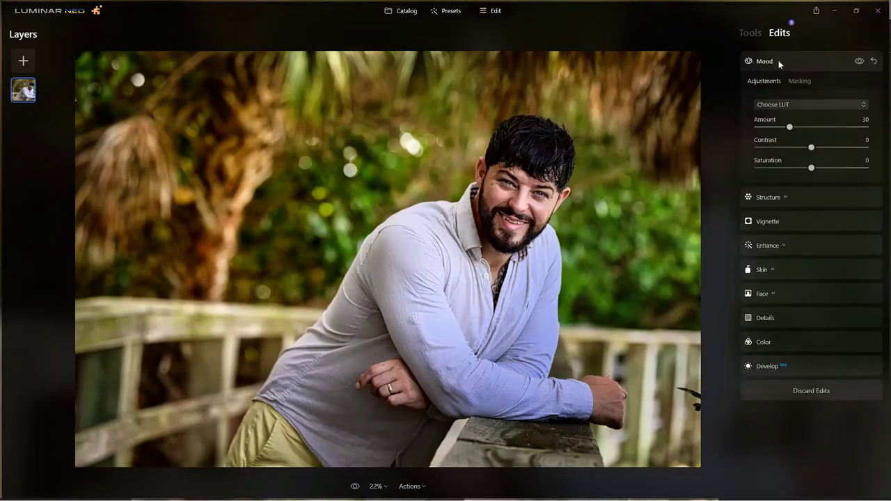
{"action": "left_click", "coordinate": [779, 61]}
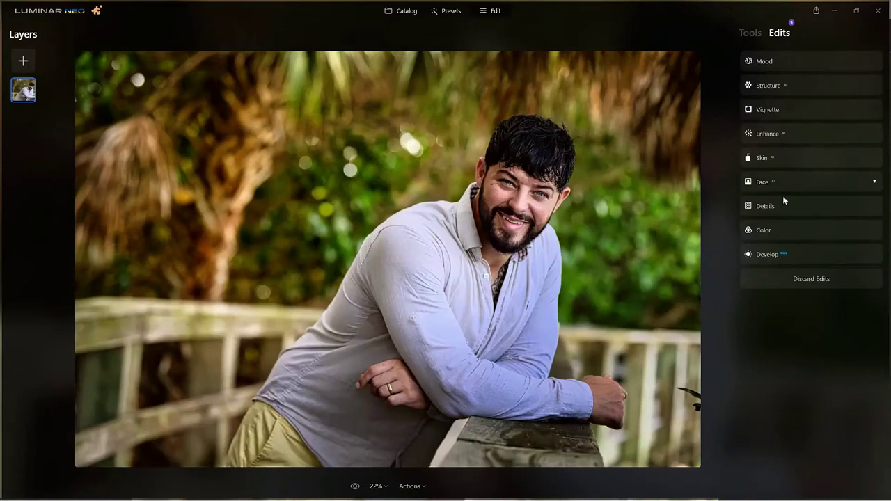
{"action": "left_click", "coordinate": [801, 258]}
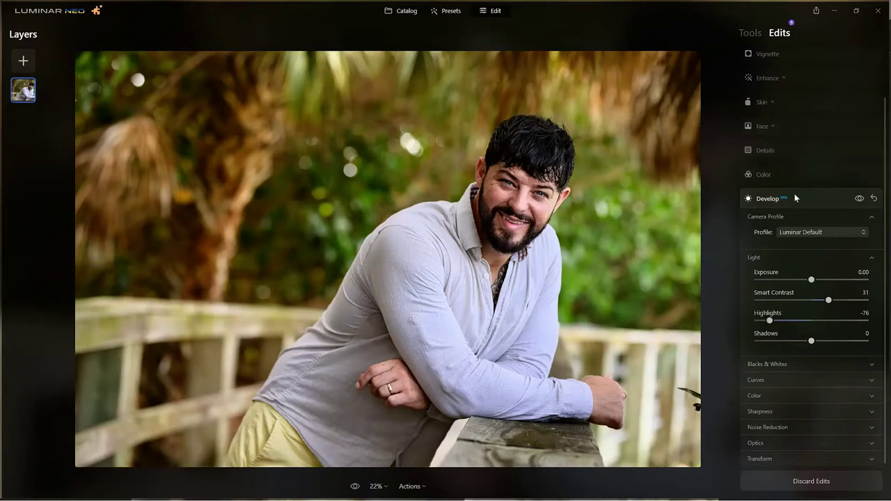
{"action": "left_click", "coordinate": [799, 233]}
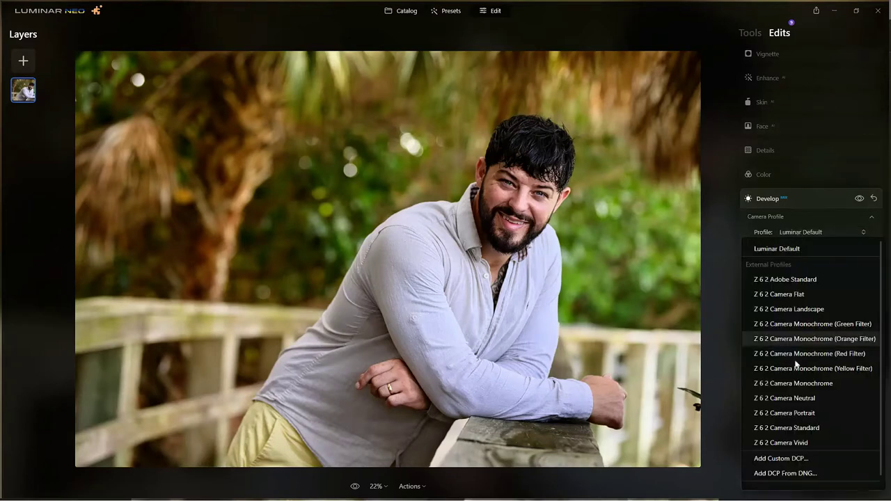
{"action": "left_click", "coordinate": [798, 413]}
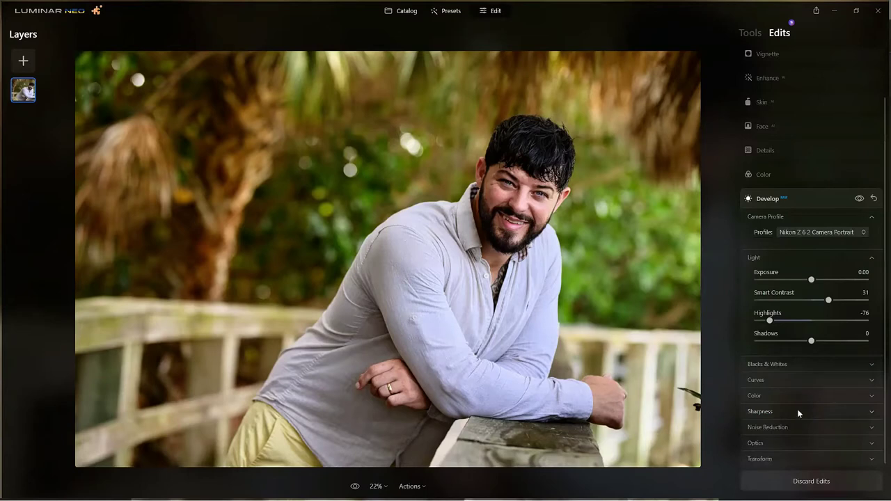
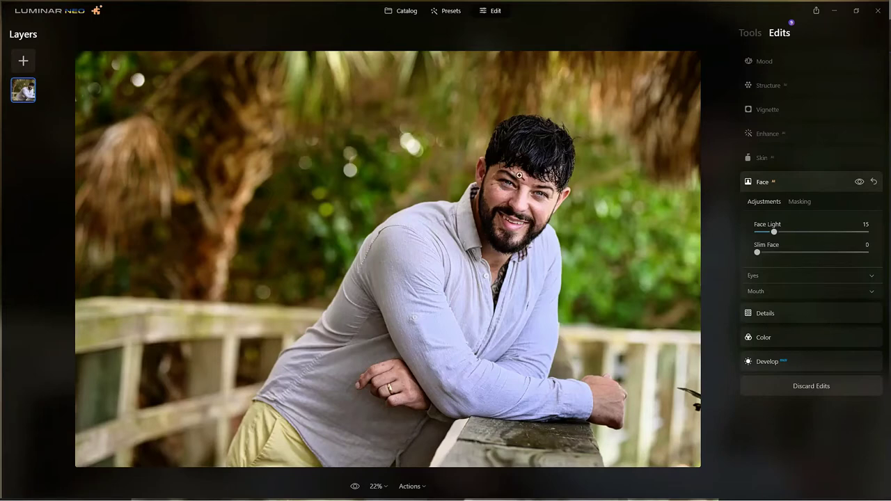
- Inspect the man's eyes up close and review the Develop light, Blacks & Whites and Face AI eye settings
{"action": "left_click", "coordinate": [519, 175]}
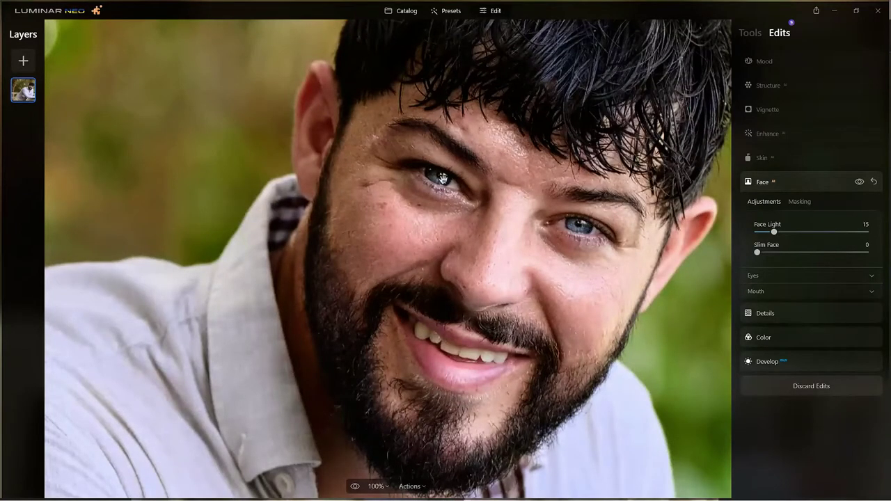
{"action": "left_click", "coordinate": [593, 225]}
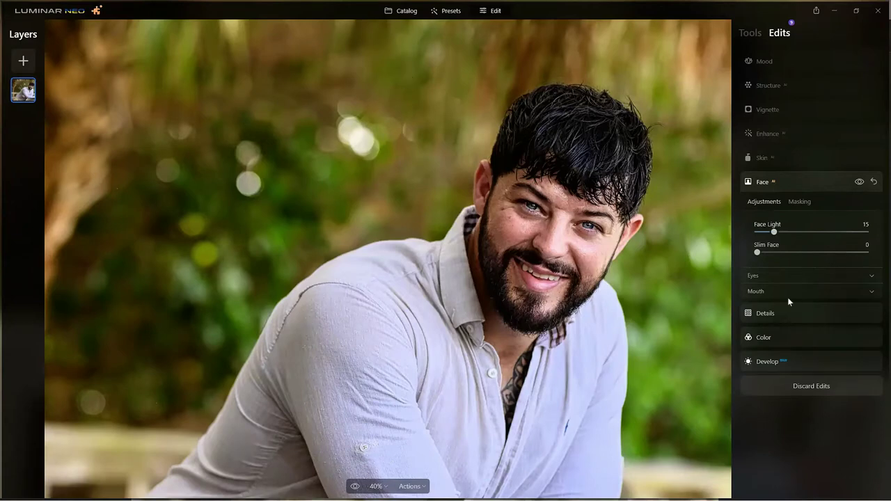
{"action": "left_click", "coordinate": [808, 363]}
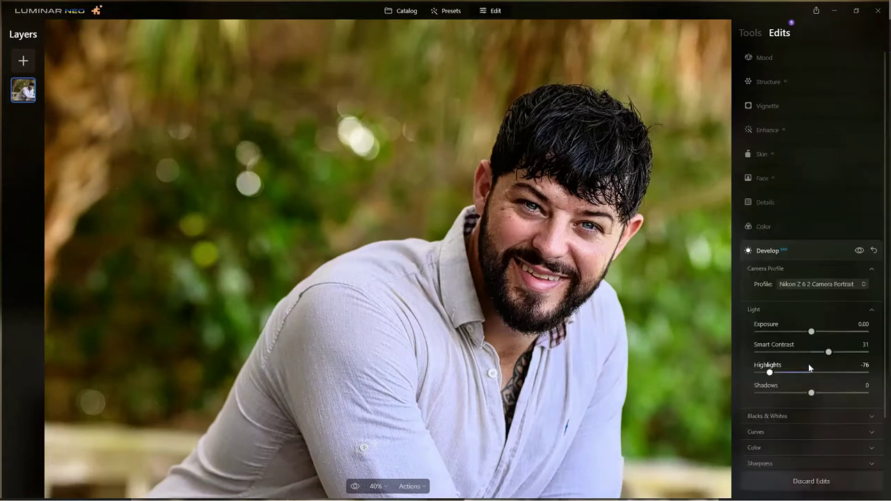
{"action": "left_click", "coordinate": [794, 410]}
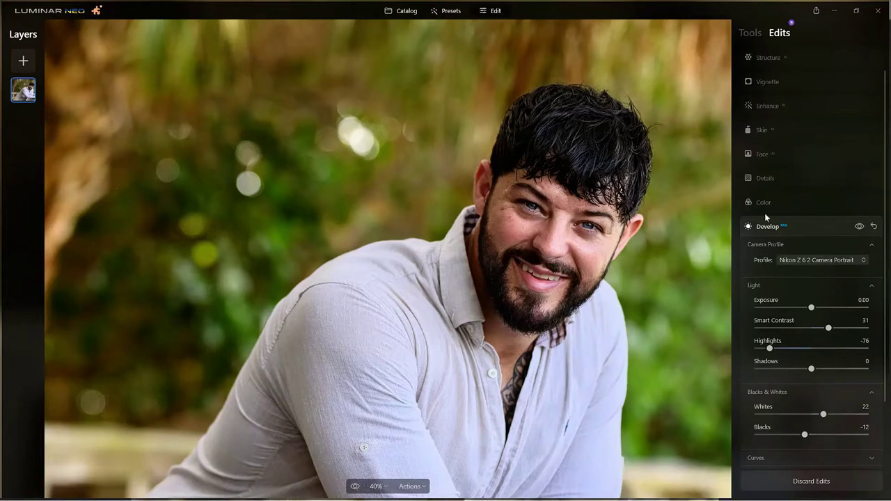
{"action": "left_click", "coordinate": [771, 148]}
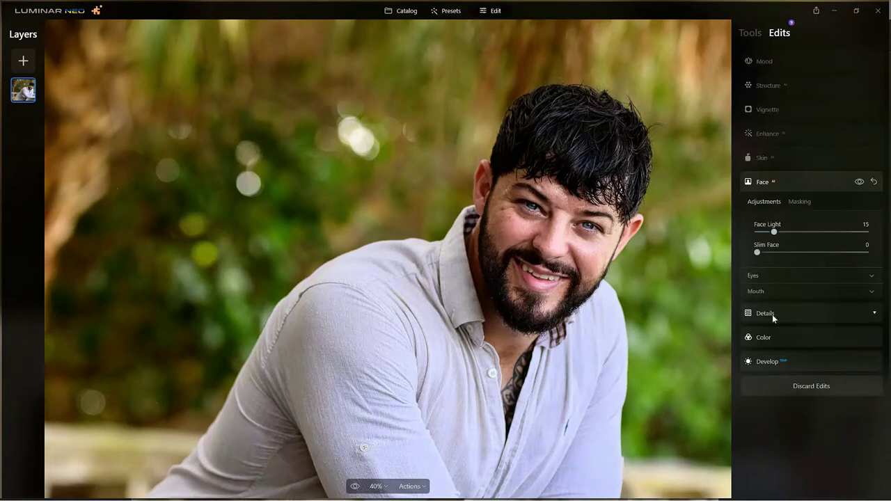
{"action": "left_click", "coordinate": [768, 277]}
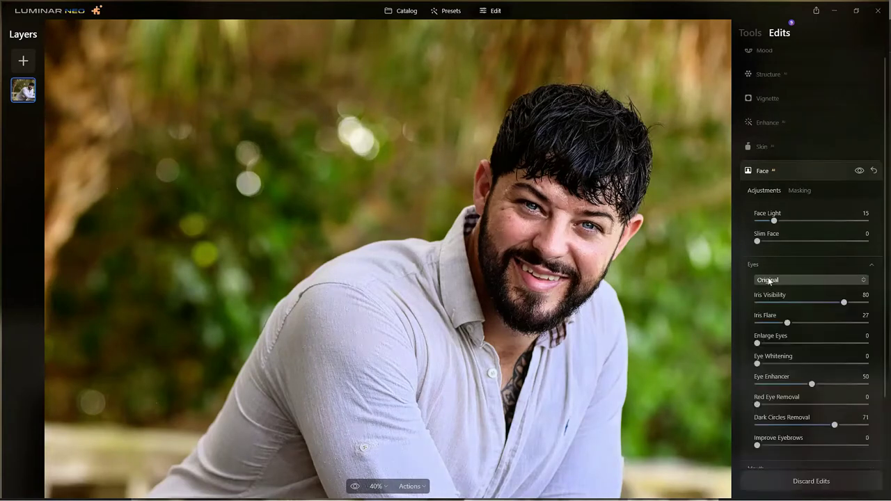
{"action": "scroll", "coordinate": [804, 387], "scroll_direction": "up", "scroll_amount": 1}
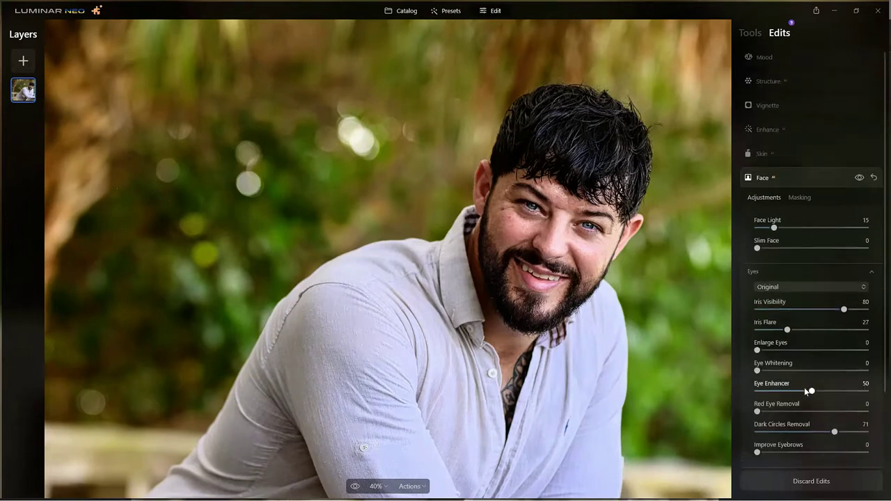
{"action": "scroll", "coordinate": [804, 388], "scroll_direction": "up", "scroll_amount": 1}
{"action": "scroll", "coordinate": [783, 308], "scroll_direction": "down", "scroll_amount": 3}
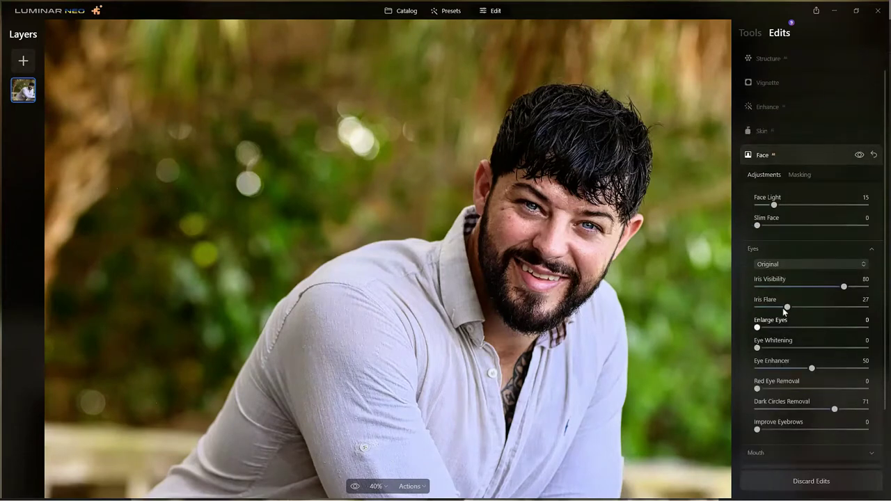
- Try the Green, Grey and Blue eye colours in Face AI and return the eye colour to Original
{"action": "left_click", "coordinate": [779, 238]}
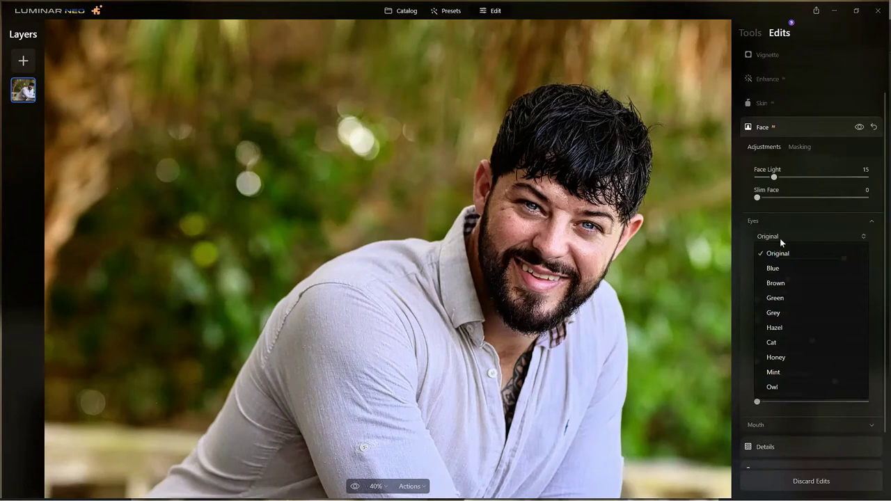
{"action": "left_click", "coordinate": [780, 300]}
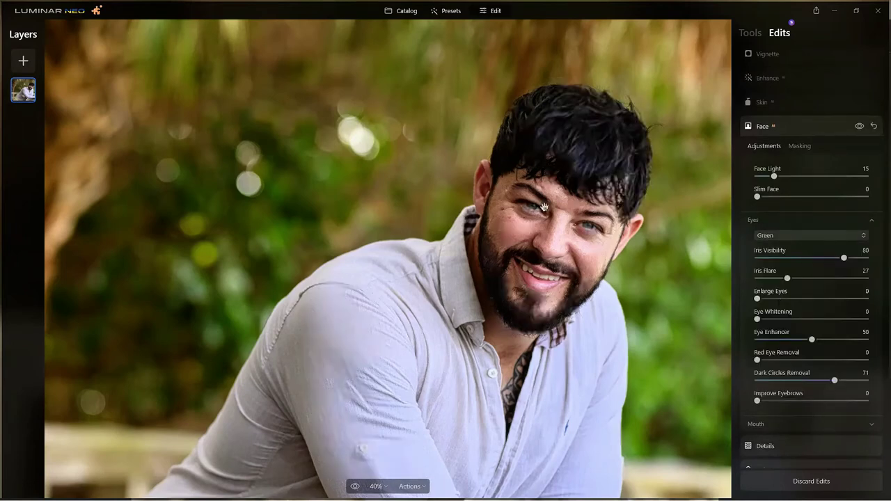
{"action": "scroll", "coordinate": [544, 207], "scroll_direction": "up", "scroll_amount": 5}
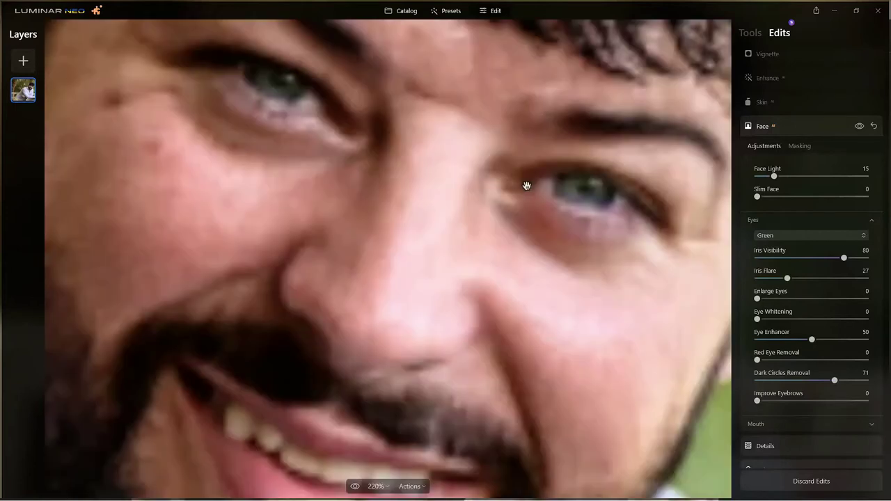
{"action": "left_click", "coordinate": [770, 237]}
{"action": "left_click", "coordinate": [774, 312]}
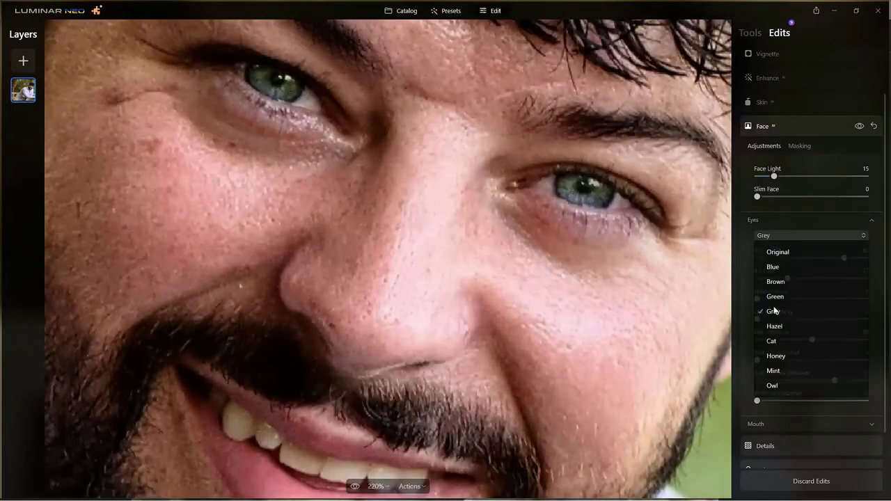
{"action": "left_click", "coordinate": [775, 236]}
{"action": "left_click", "coordinate": [775, 267]}
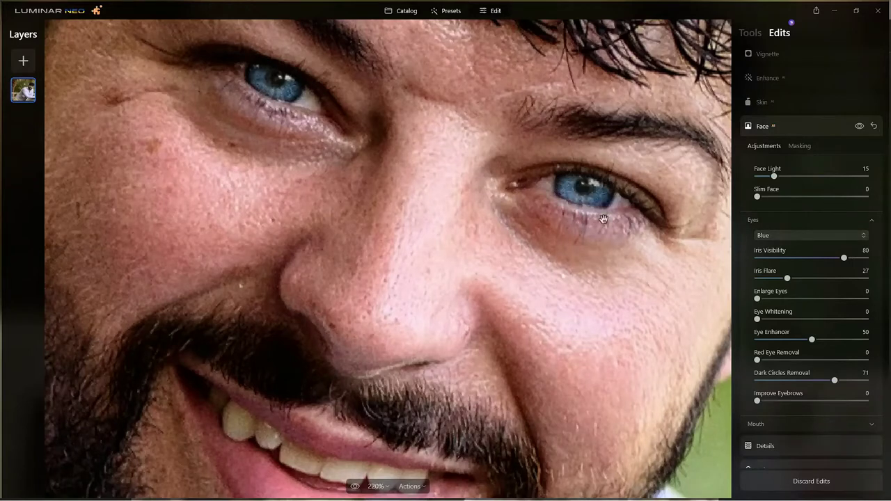
{"action": "left_click", "coordinate": [777, 234]}
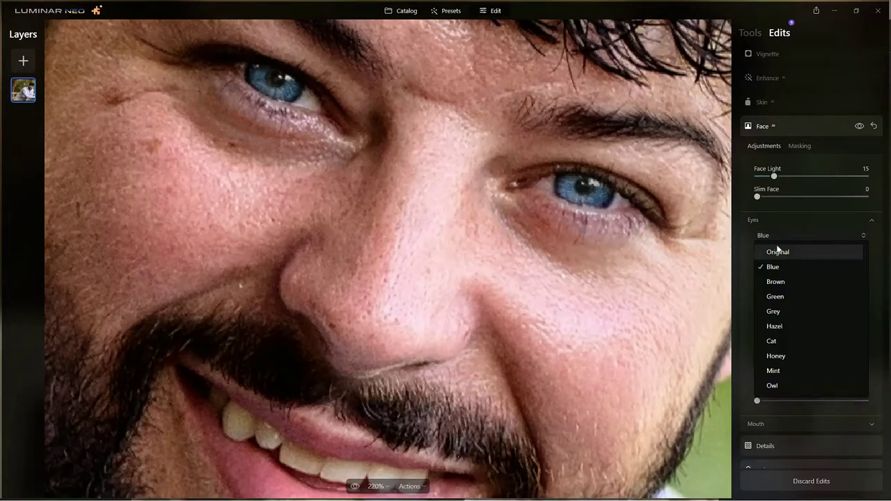
{"action": "left_click", "coordinate": [778, 251]}
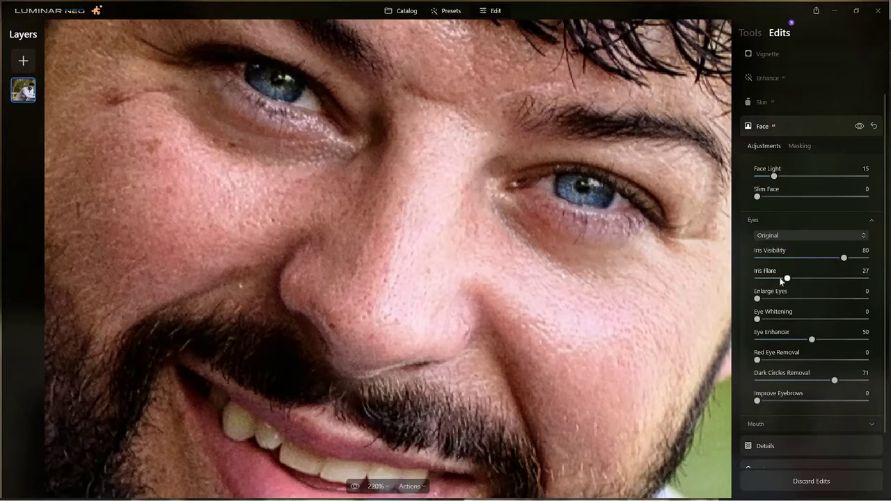
- Increase the Iris Flare of the man's eyes in Face AI
{"action": "left_click_drag", "start_coordinate": [781, 281], "coordinate": [825, 284]}
{"action": "left_click", "coordinate": [789, 125]}
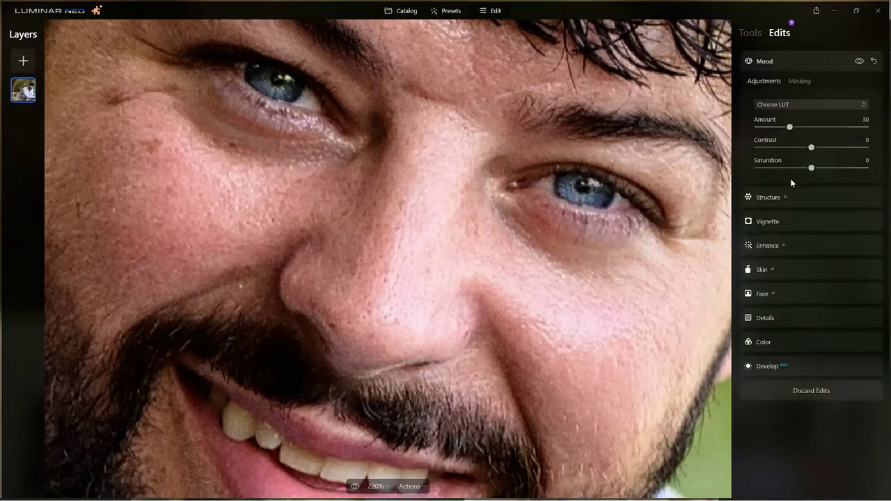
- Raise the Skin AI amount to 54, check the whole photo and reduce the amount moderately
{"action": "left_click", "coordinate": [799, 277]}
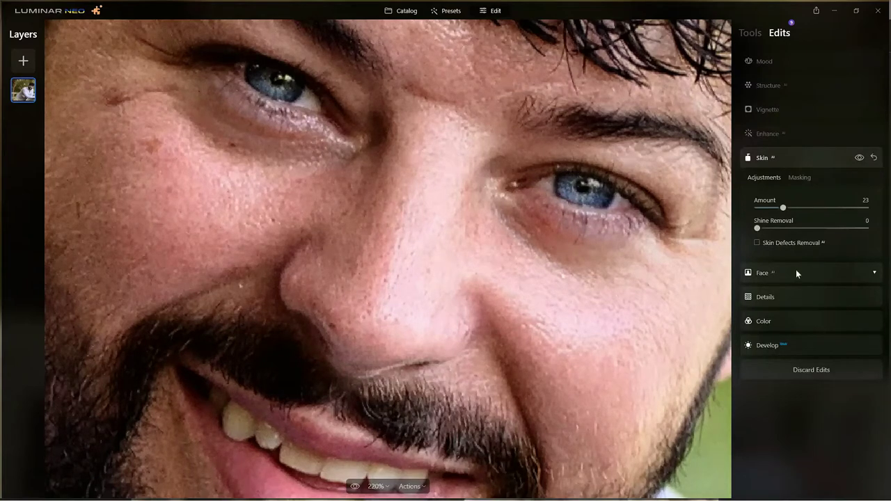
{"action": "left_click_drag", "start_coordinate": [784, 210], "coordinate": [817, 210]}
{"action": "left_click", "coordinate": [397, 300]}
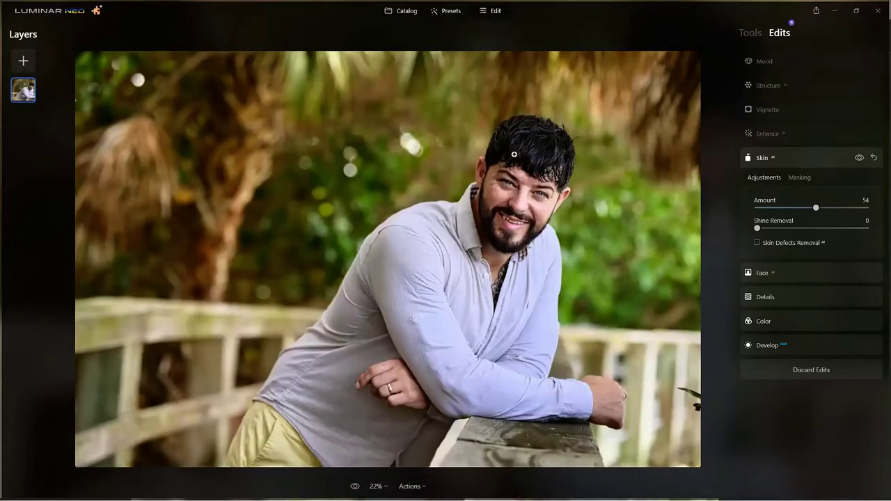
{"action": "left_click_drag", "start_coordinate": [816, 208], "coordinate": [794, 211]}
{"action": "left_click", "coordinate": [798, 159]}
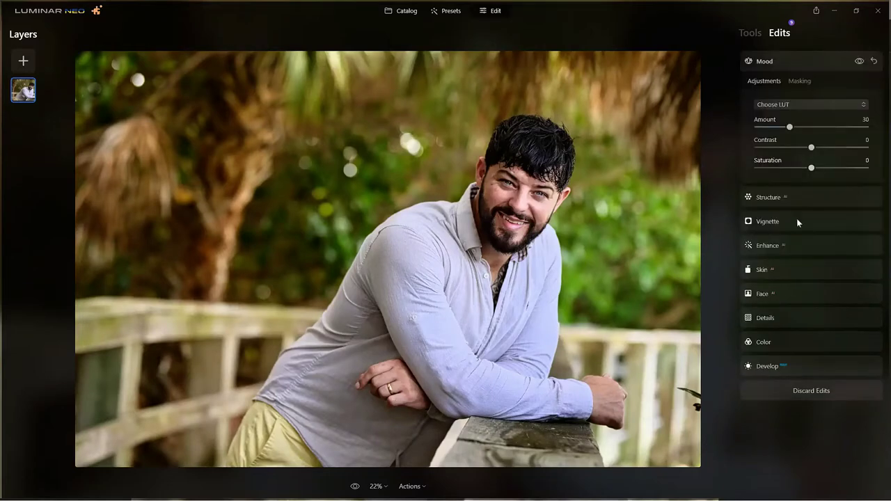
{"action": "left_click", "coordinate": [796, 62]}
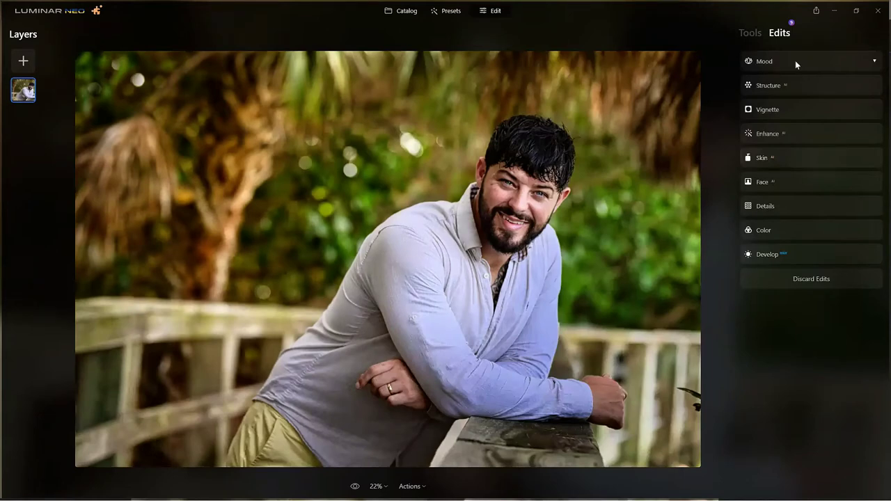
- Add a new Color adjustment with Saturation -15, Vibrance 23 and Remove Color Cast 37
{"action": "left_click", "coordinate": [751, 34]}
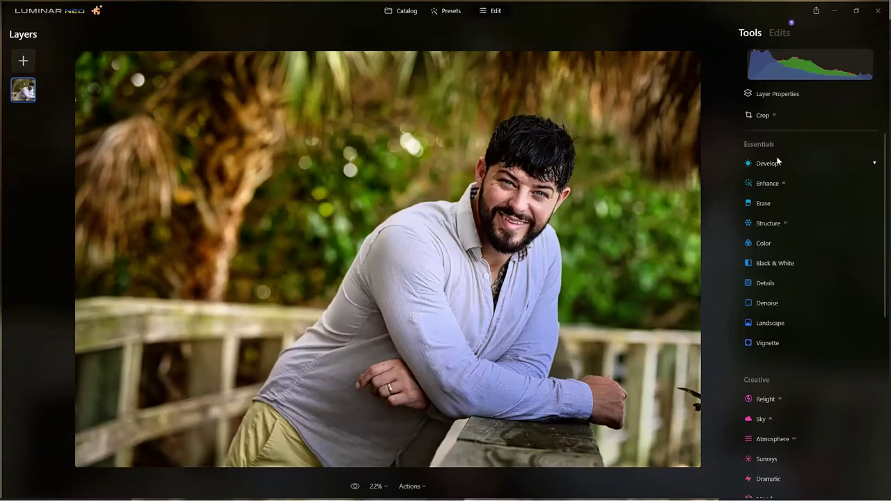
{"action": "left_click", "coordinate": [782, 248]}
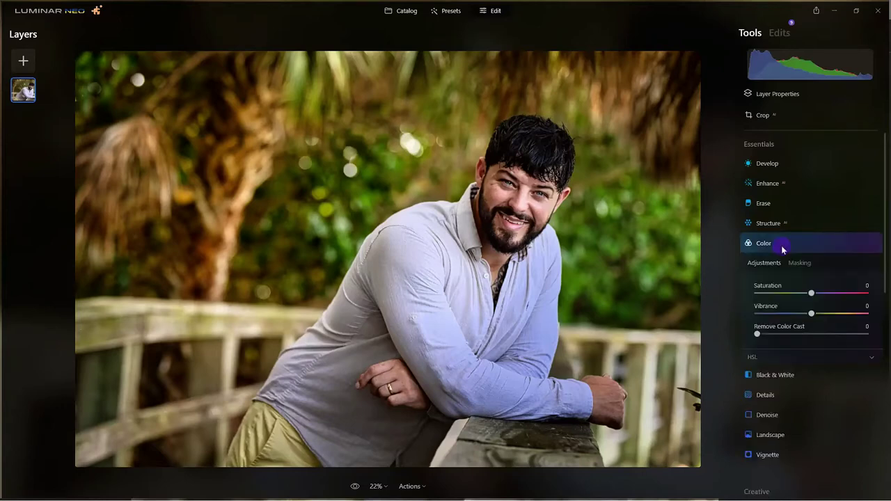
{"action": "left_click", "coordinate": [810, 294]}
{"action": "left_click_drag", "start_coordinate": [804, 296], "coordinate": [797, 296]}
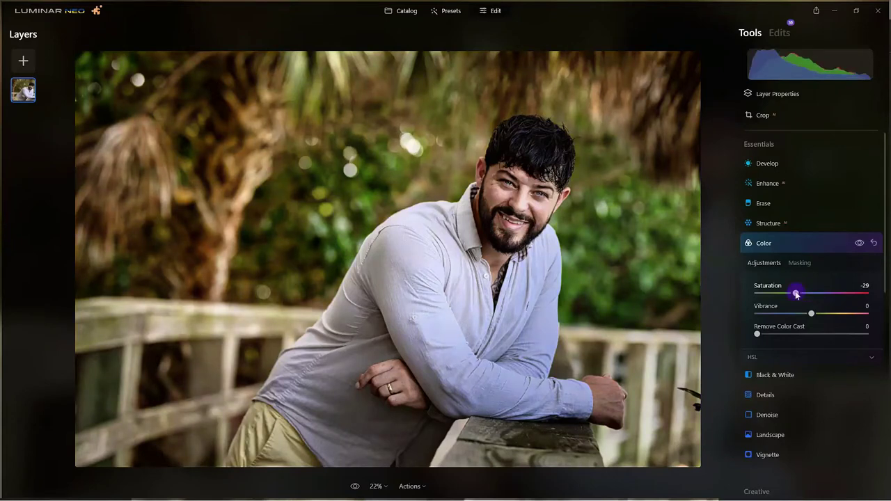
{"action": "left_click", "coordinate": [806, 313]}
{"action": "left_click_drag", "start_coordinate": [814, 319], "coordinate": [827, 318]}
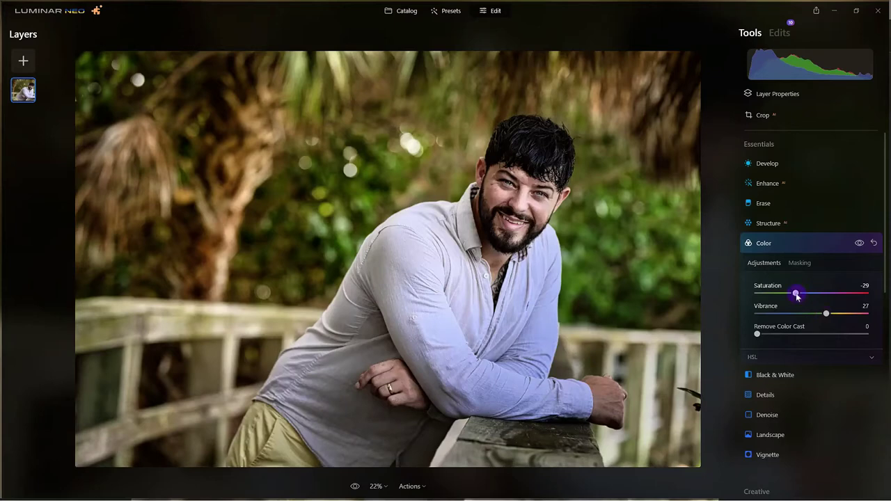
{"action": "left_click_drag", "start_coordinate": [798, 296], "coordinate": [805, 296]}
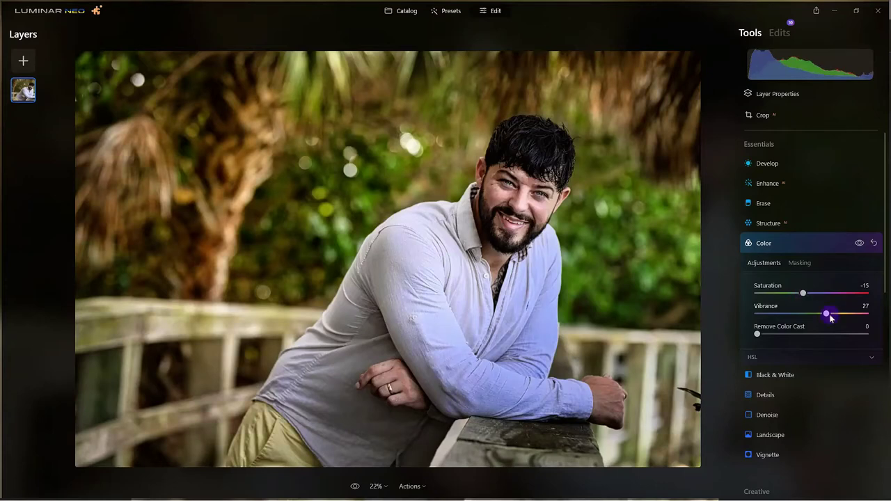
{"action": "left_click_drag", "start_coordinate": [831, 319], "coordinate": [823, 315]}
{"action": "left_click_drag", "start_coordinate": [763, 337], "coordinate": [801, 337]}
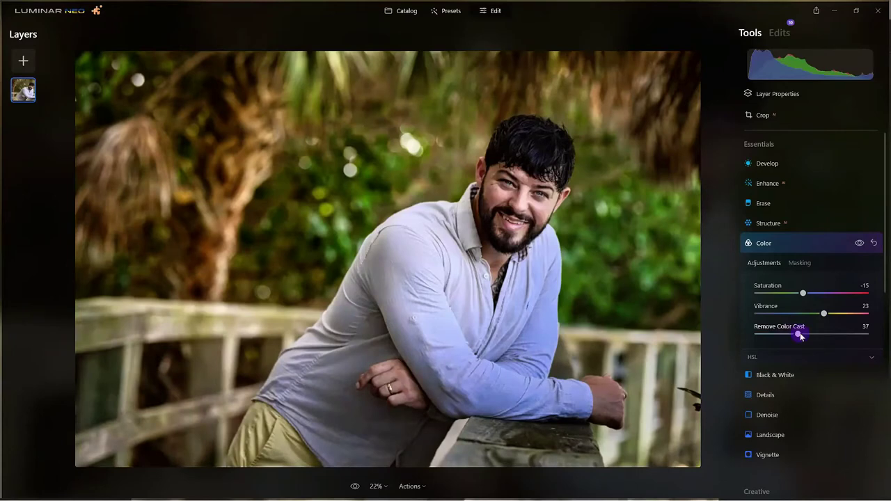
- Compare the photo with and without the new Color adjustment and lower Remove Color Cast to 17
{"action": "left_click", "coordinate": [860, 244]}
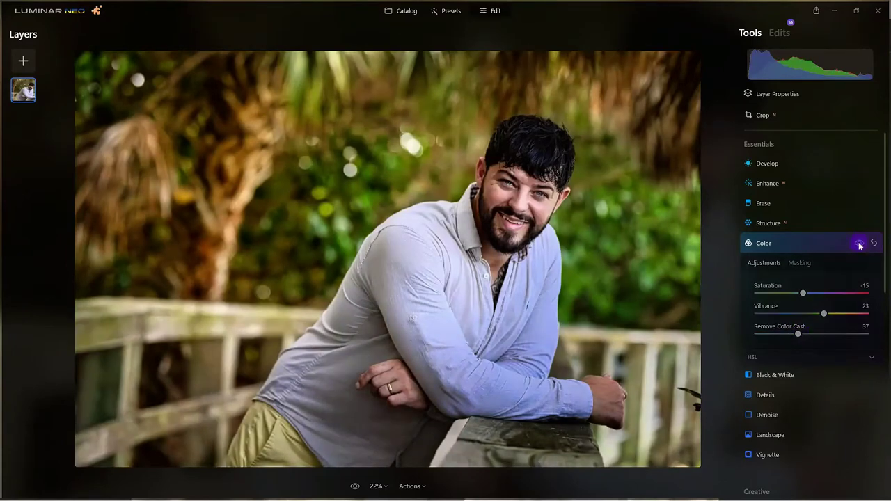
{"action": "left_click", "coordinate": [860, 243]}
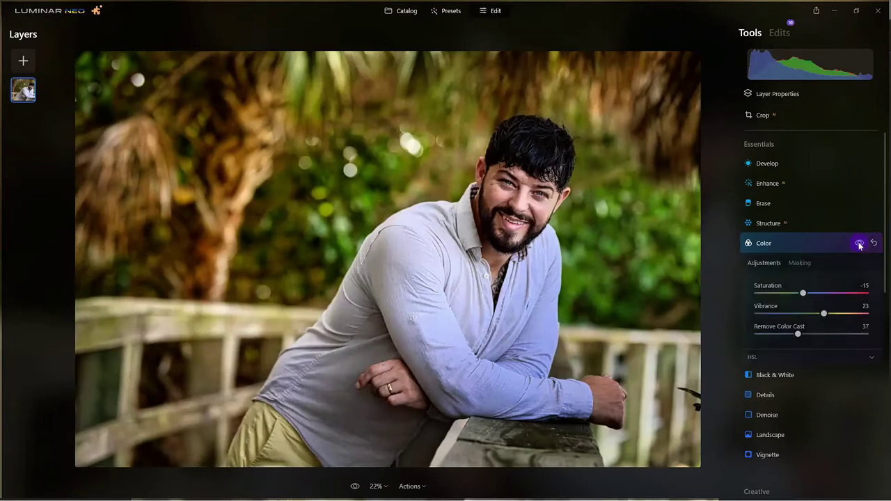
{"action": "left_click", "coordinate": [860, 243]}
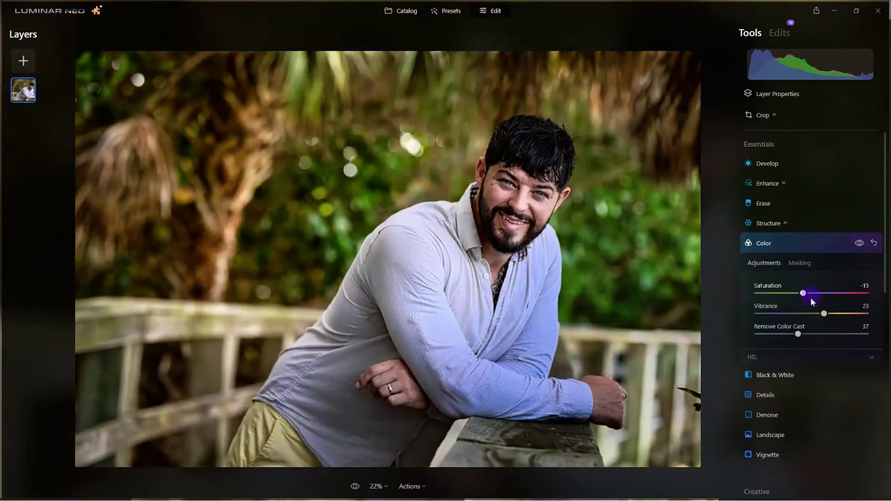
{"action": "left_click_drag", "start_coordinate": [799, 336], "coordinate": [775, 336]}
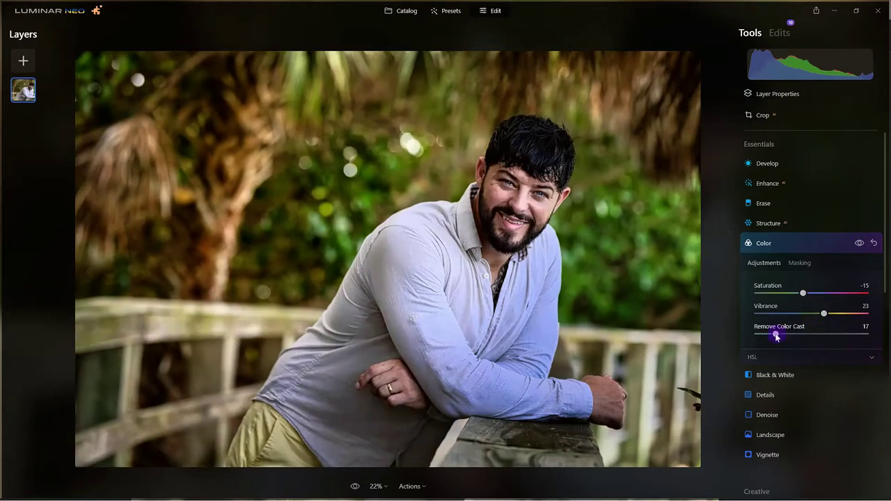
{"action": "left_click", "coordinate": [784, 243]}
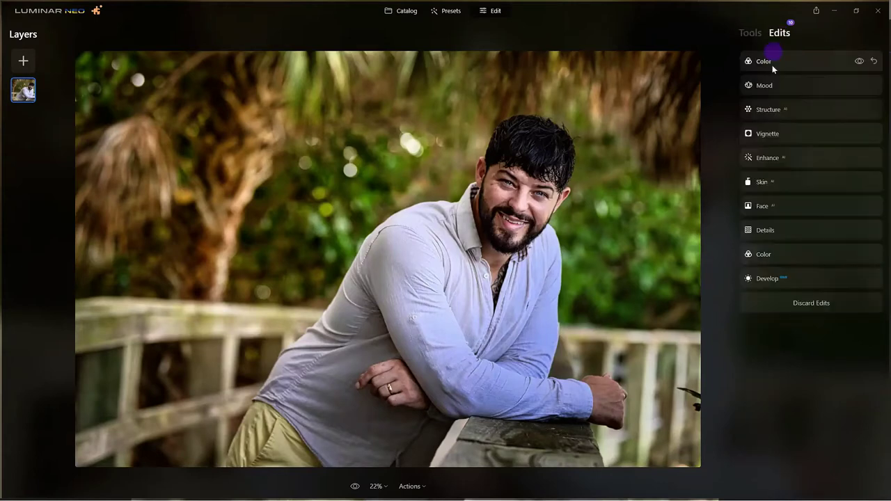
- Review the newly added Color adjustment in the photo's list of applied edits
{"action": "left_click", "coordinate": [772, 63]}
{"action": "left_click", "coordinate": [784, 62]}
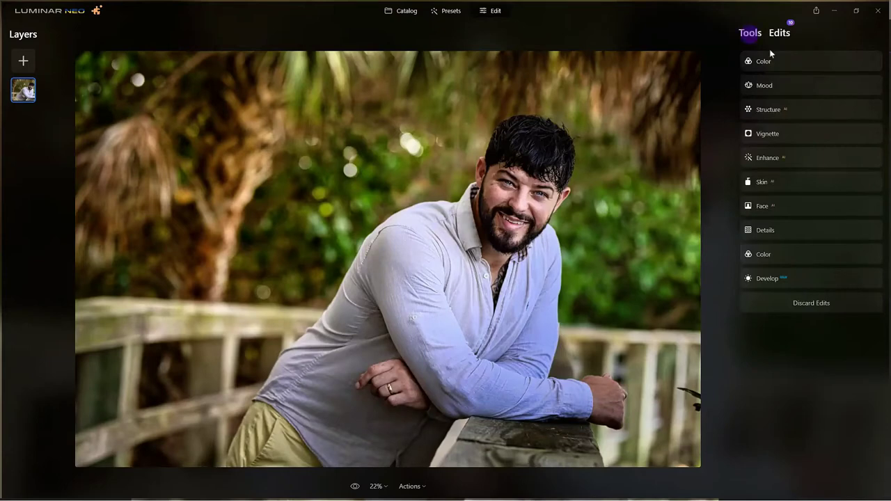
{"action": "left_click", "coordinate": [799, 66]}
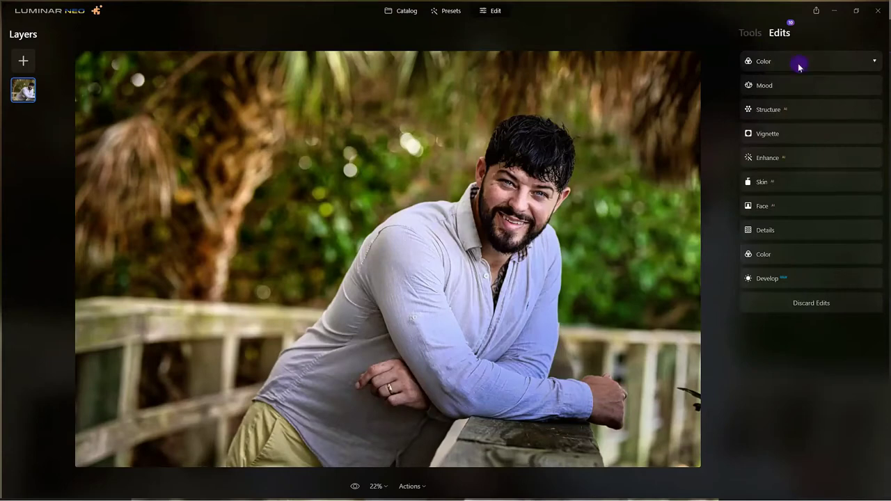
- Add a new Structure AI adjustment with Amount 100 and Boost 61
{"action": "left_click", "coordinate": [752, 33]}
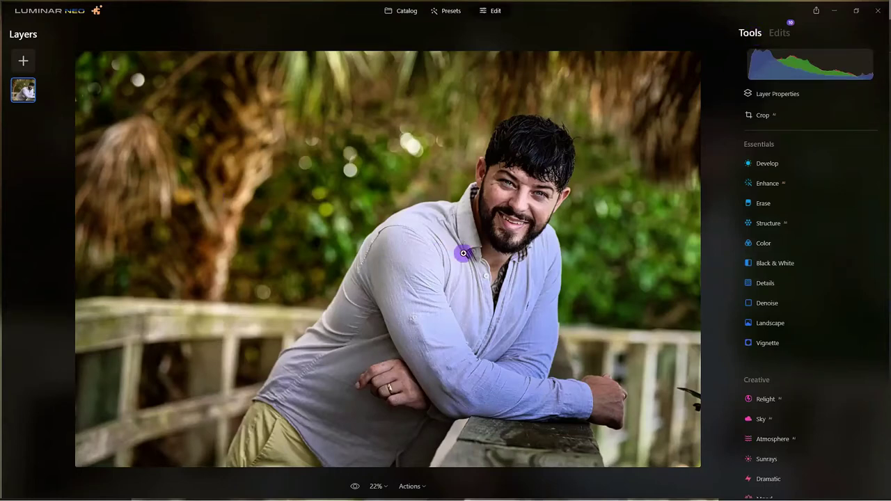
{"action": "left_click", "coordinate": [759, 224]}
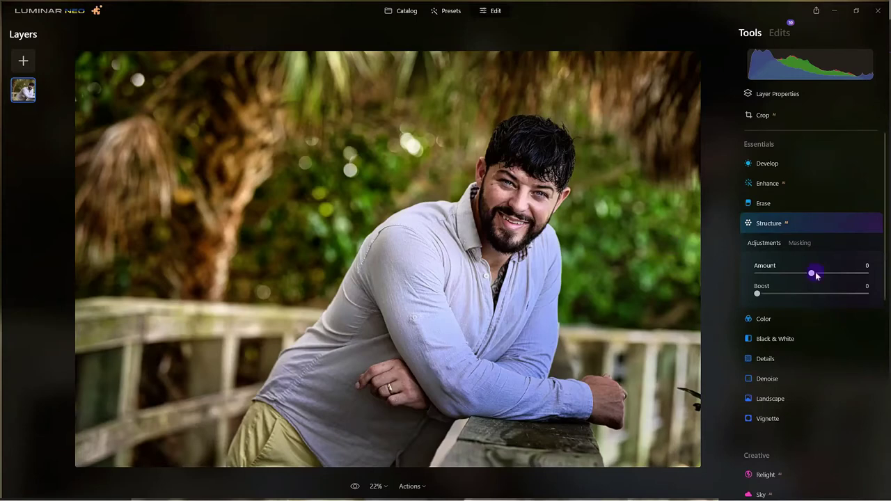
{"action": "left_click_drag", "start_coordinate": [812, 274], "coordinate": [828, 274]}
{"action": "left_click_drag", "start_coordinate": [828, 274], "coordinate": [836, 273]}
{"action": "left_click_drag", "start_coordinate": [759, 294], "coordinate": [777, 295]}
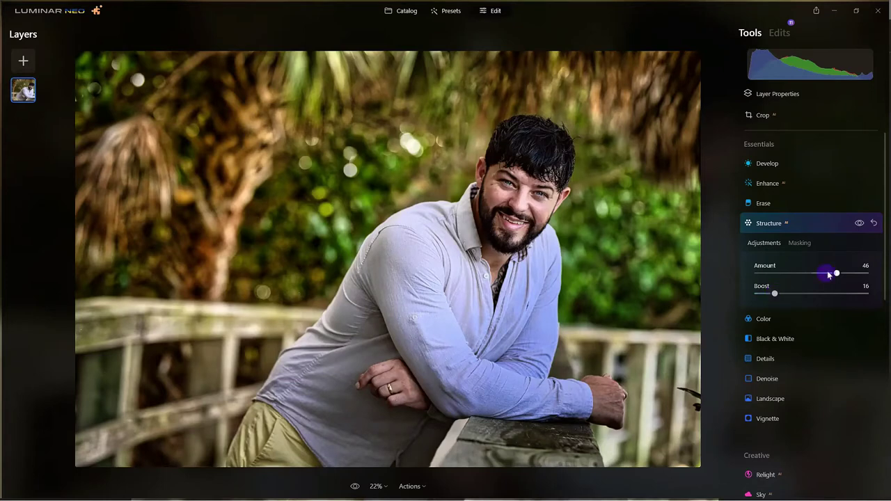
{"action": "left_click", "coordinate": [876, 277]}
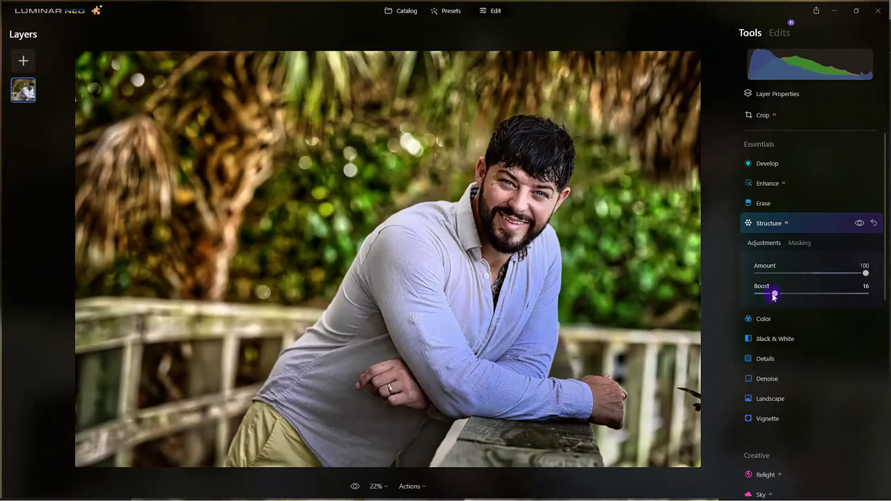
{"action": "left_click_drag", "start_coordinate": [774, 295], "coordinate": [824, 295]}
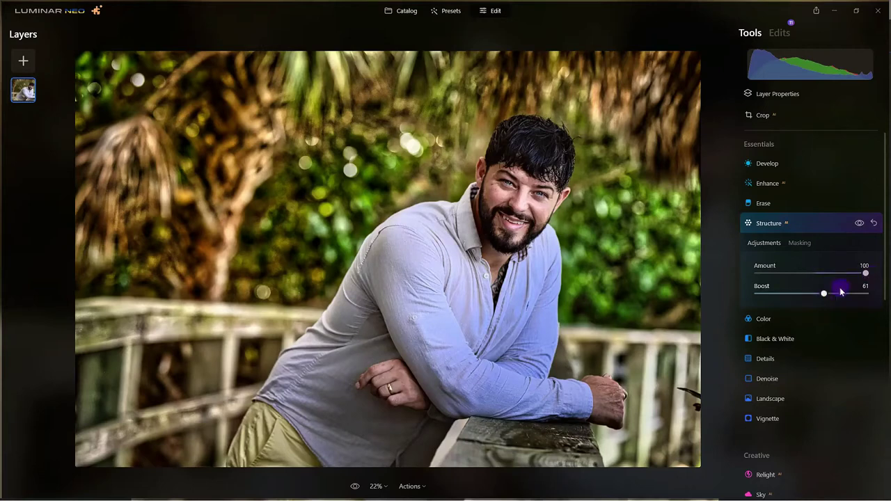
- Brush the strong Structure AI effect onto only the man's shirt, the foreground wooden post and the railing behind him
{"action": "left_click", "coordinate": [799, 243]}
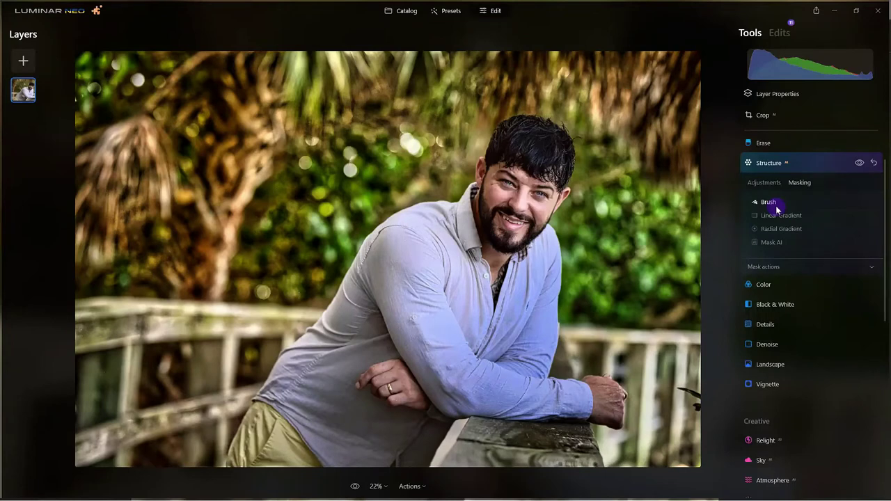
{"action": "left_click", "coordinate": [774, 204]}
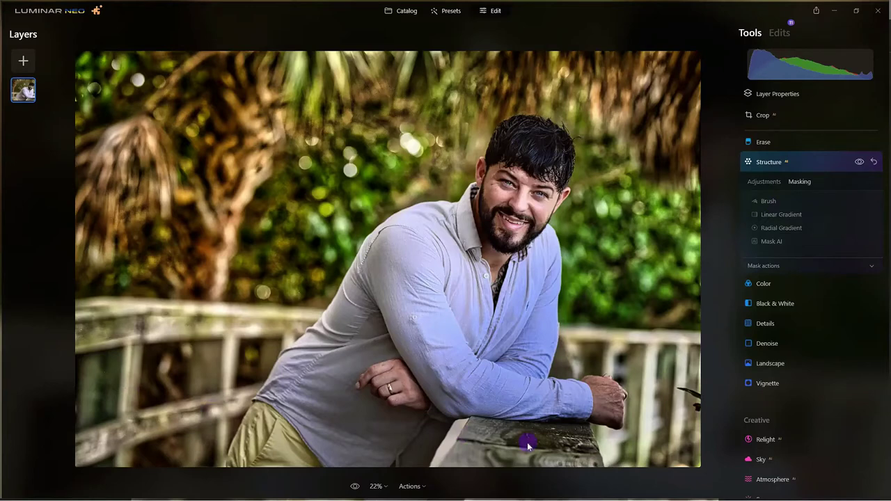
{"action": "left_click", "coordinate": [780, 202]}
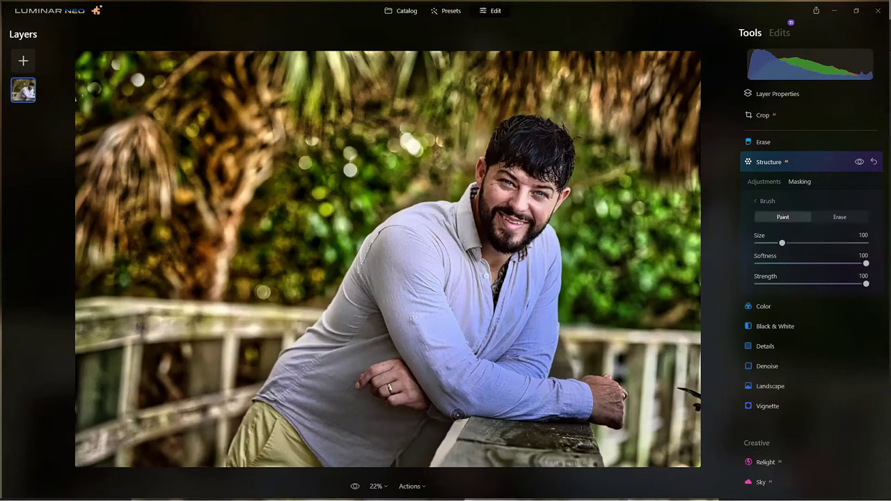
{"action": "mouse_move", "coordinate": [457, 414]}
{"action": "left_mouse_down"}
{"action": "mouse_move", "coordinate": [539, 421]}
{"action": "mouse_move", "coordinate": [539, 450]}
{"action": "mouse_move", "coordinate": [443, 448]}
{"action": "mouse_move", "coordinate": [453, 418]}
{"action": "left_mouse_up"}
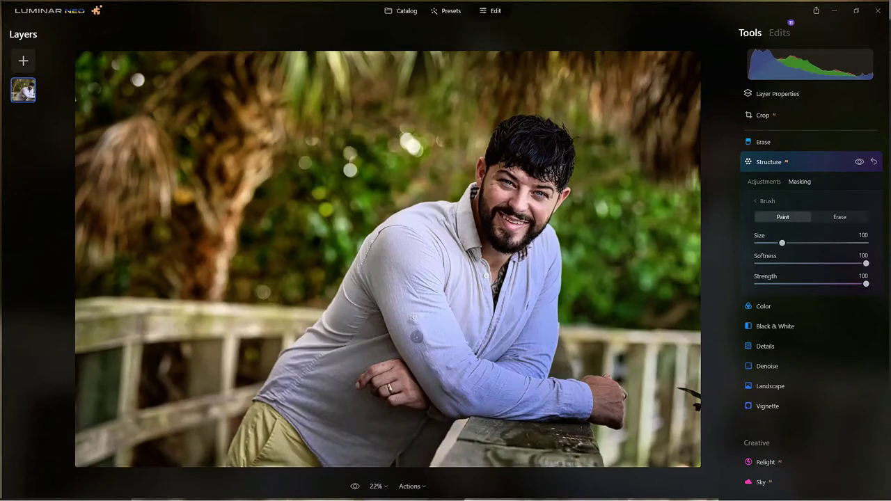
{"action": "mouse_move", "coordinate": [406, 243]}
{"action": "left_mouse_down"}
{"action": "mouse_move", "coordinate": [522, 375]}
{"action": "mouse_move", "coordinate": [557, 391]}
{"action": "left_mouse_up"}
{"action": "mouse_move", "coordinate": [423, 368]}
{"action": "left_mouse_down"}
{"action": "mouse_move", "coordinate": [525, 259]}
{"action": "mouse_move", "coordinate": [352, 259]}
{"action": "mouse_move", "coordinate": [260, 345]}
{"action": "mouse_move", "coordinate": [335, 340]}
{"action": "left_mouse_up"}
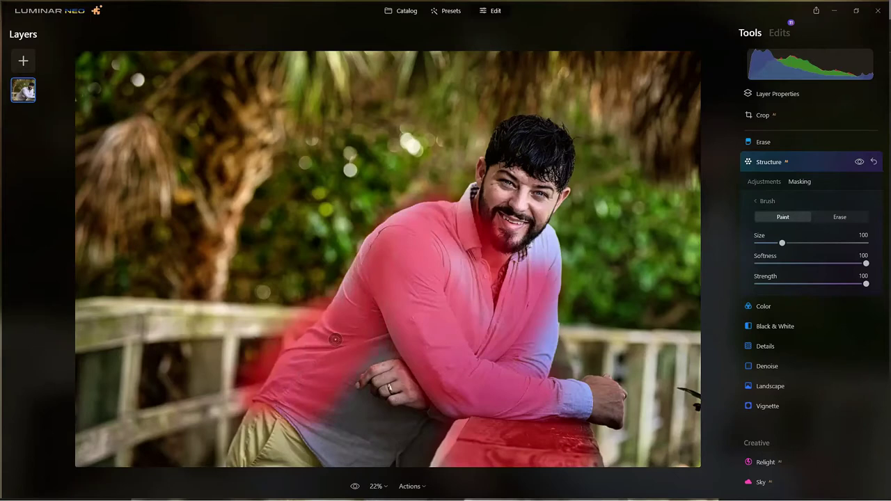
{"action": "mouse_move", "coordinate": [284, 434]}
{"action": "left_mouse_down"}
{"action": "mouse_move", "coordinate": [320, 406]}
{"action": "mouse_move", "coordinate": [373, 404]}
{"action": "mouse_move", "coordinate": [286, 444]}
{"action": "mouse_move", "coordinate": [304, 437]}
{"action": "left_mouse_up"}
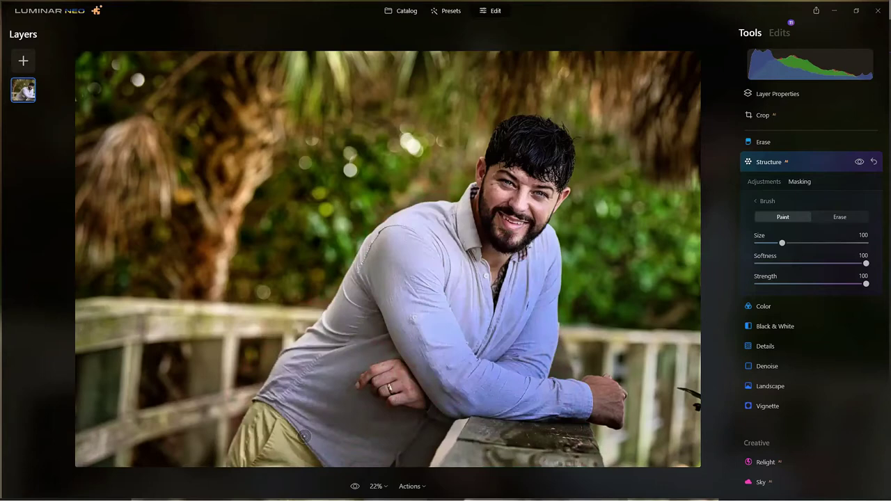
{"action": "mouse_move", "coordinate": [255, 309]}
{"action": "left_mouse_down"}
{"action": "mouse_move", "coordinate": [44, 311]}
{"action": "mouse_move", "coordinate": [62, 332]}
{"action": "left_mouse_up"}
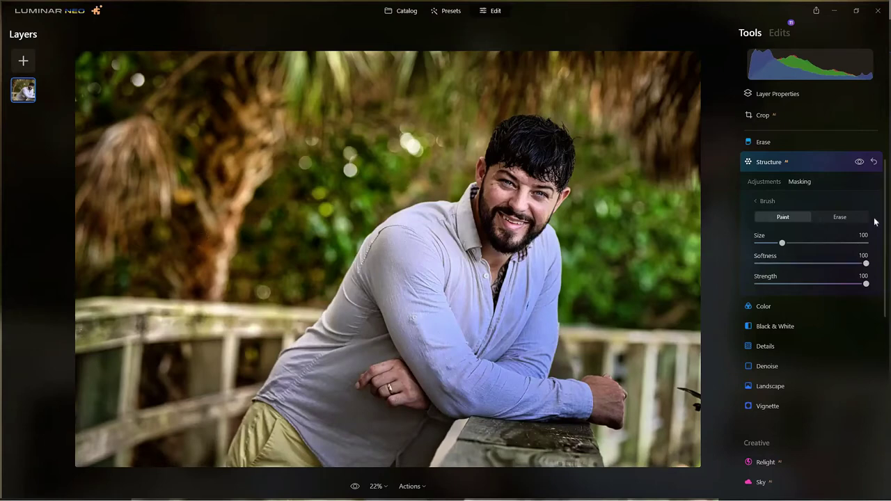
- Erase the Structure mask where it spills onto the foliage above the railing and close the adjustment
{"action": "left_click", "coordinate": [842, 217]}
{"action": "mouse_move", "coordinate": [318, 279]}
{"action": "left_mouse_down"}
{"action": "mouse_move", "coordinate": [218, 307]}
{"action": "mouse_move", "coordinate": [48, 318]}
{"action": "mouse_move", "coordinate": [138, 296]}
{"action": "mouse_move", "coordinate": [293, 283]}
{"action": "mouse_move", "coordinate": [44, 292]}
{"action": "left_mouse_up"}
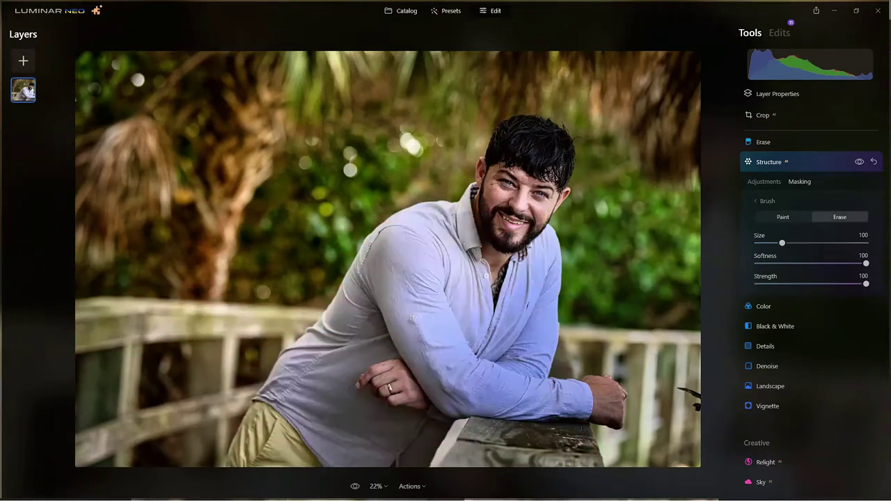
{"action": "left_click", "coordinate": [812, 170]}
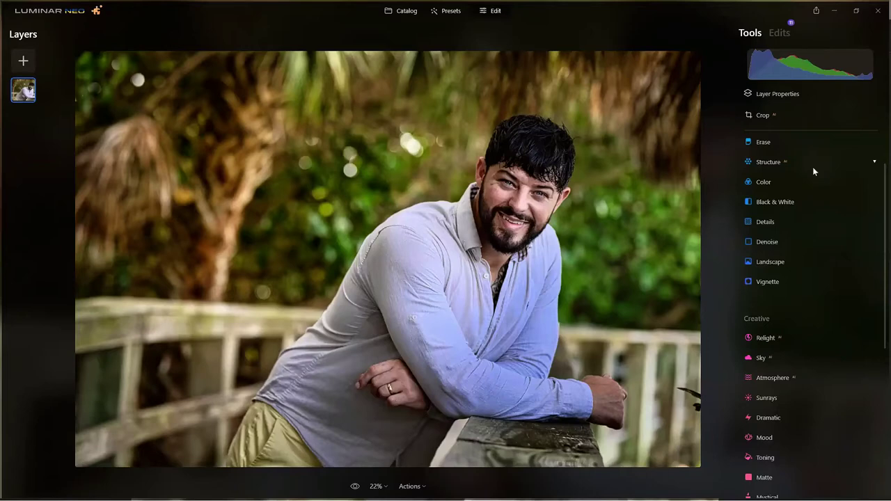
- Add another Structure AI adjustment and lower its Amount to the minimum to soften the photo
{"action": "left_click", "coordinate": [813, 170]}
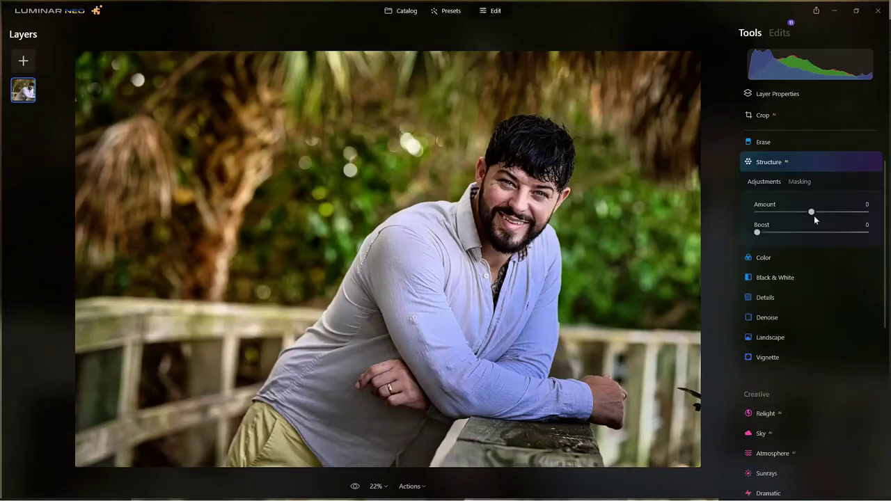
{"action": "left_click_drag", "start_coordinate": [815, 217], "coordinate": [767, 216]}
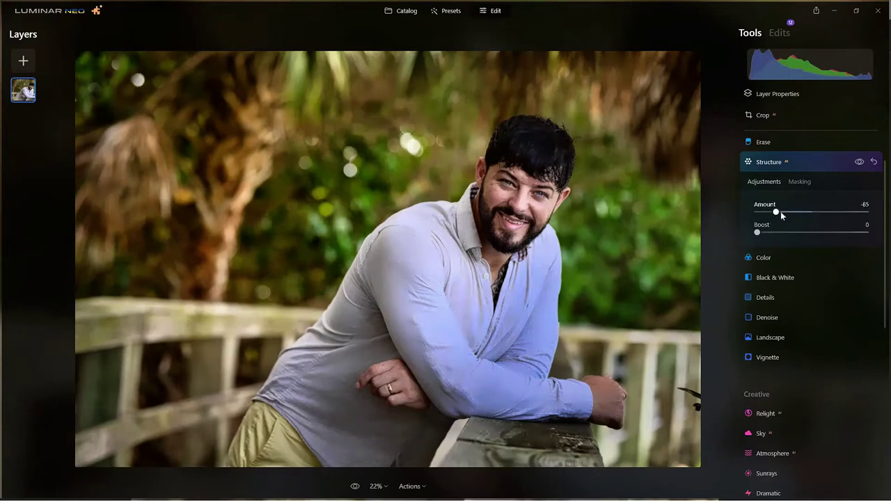
{"action": "left_click_drag", "start_coordinate": [781, 213], "coordinate": [784, 214]}
{"action": "scroll", "coordinate": [789, 215], "scroll_direction": "up", "scroll_amount": 1}
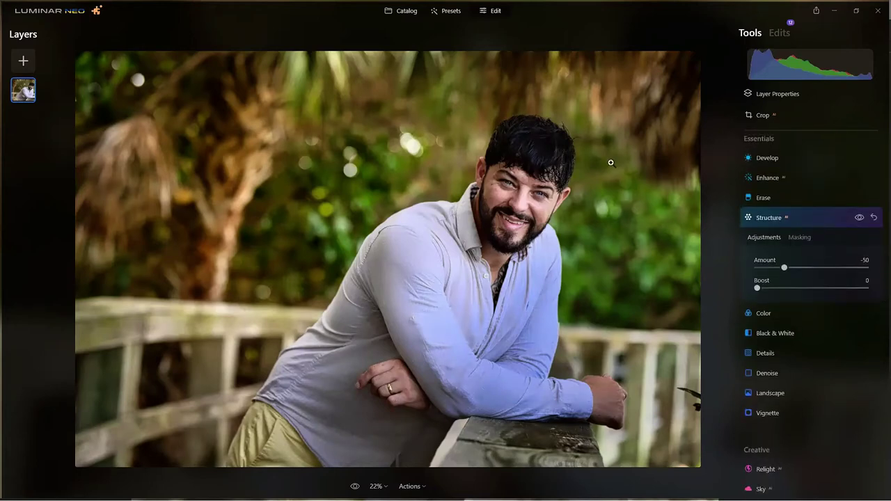
{"action": "scroll", "coordinate": [615, 238], "scroll_direction": "up", "scroll_amount": 1}
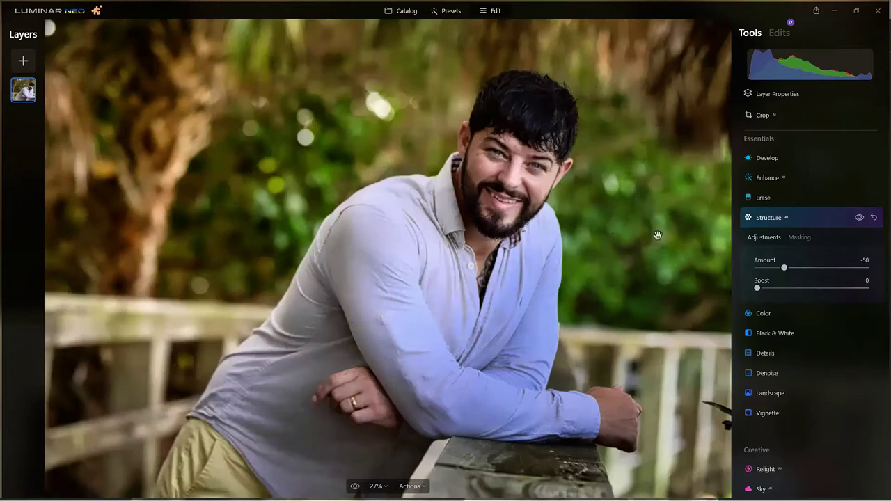
{"action": "scroll", "coordinate": [658, 235], "scroll_direction": "down", "scroll_amount": 1}
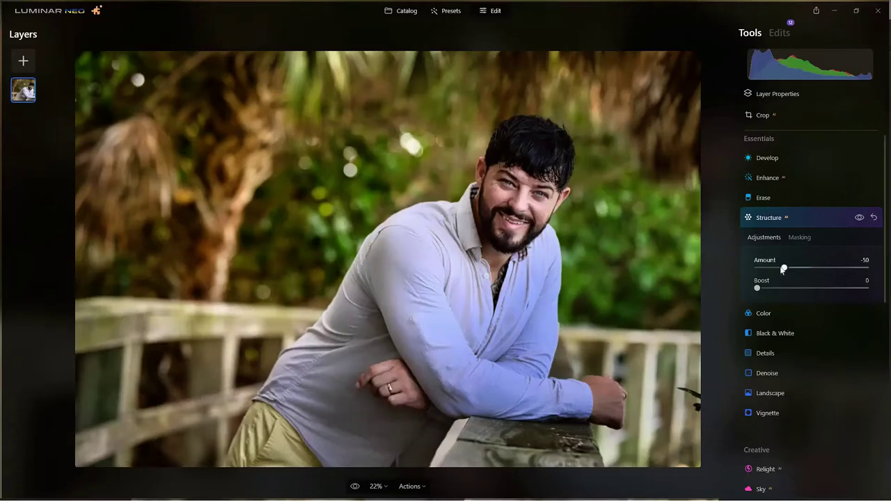
{"action": "left_click_drag", "start_coordinate": [783, 269], "coordinate": [733, 262]}
- Limit the softening Structure adjustment to the background with Mask AI, selecting Flora and Mountains
{"action": "left_click", "coordinate": [799, 237]}
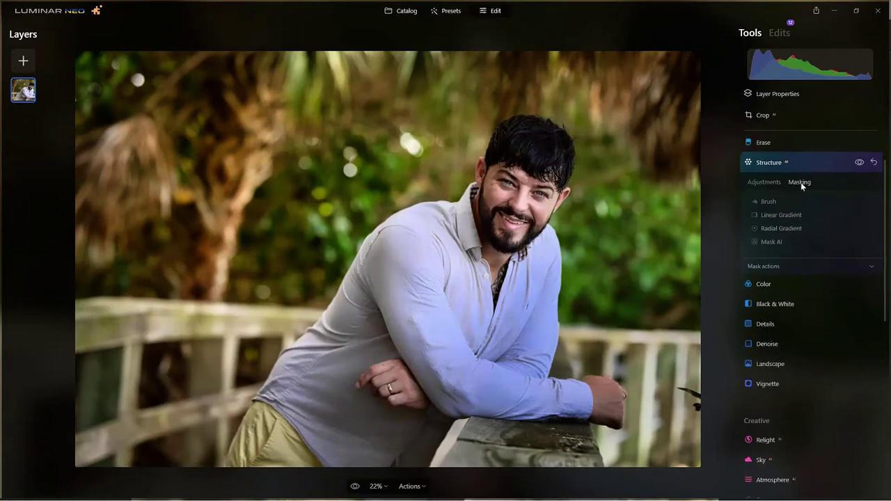
{"action": "left_click", "coordinate": [770, 241]}
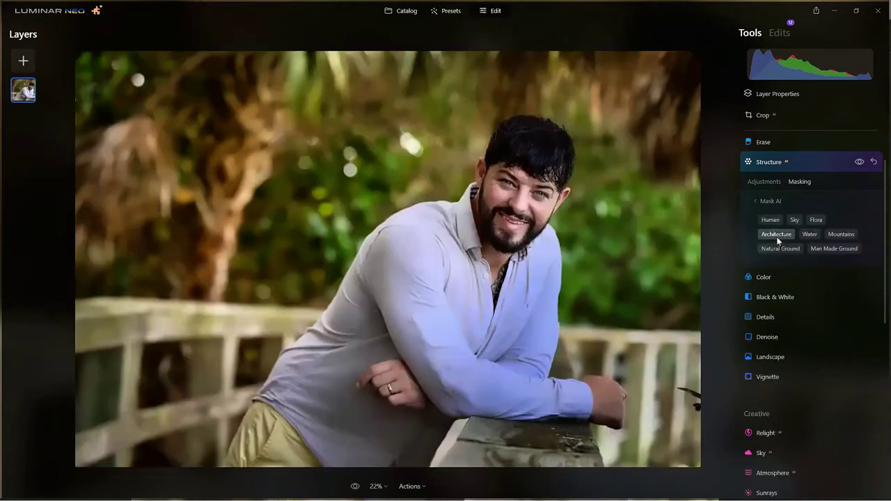
{"action": "left_click", "coordinate": [816, 220]}
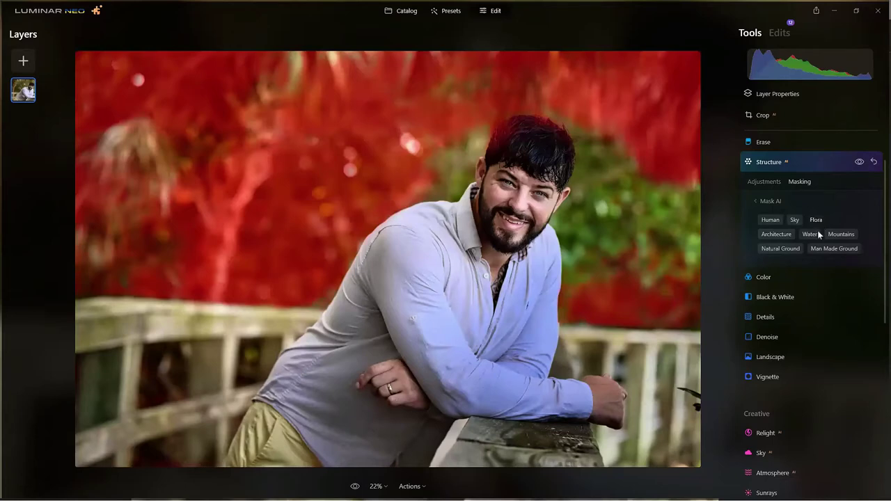
{"action": "left_click", "coordinate": [812, 234]}
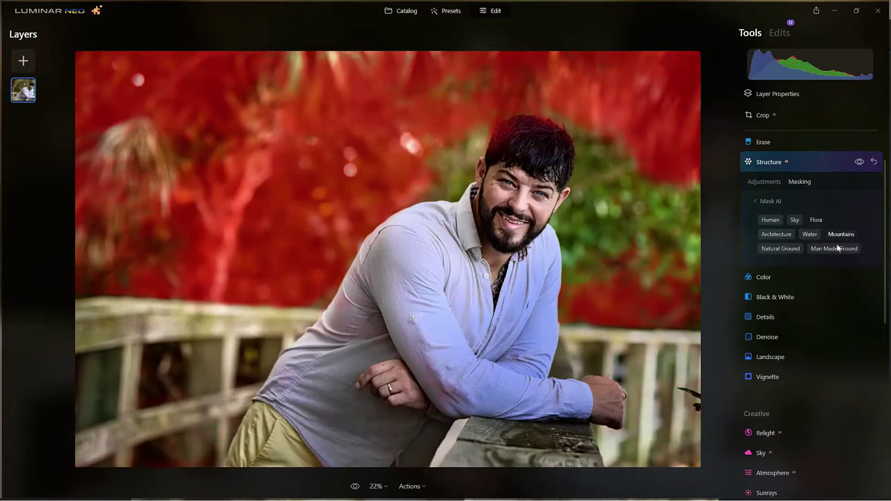
{"action": "left_click", "coordinate": [839, 248]}
{"action": "left_click", "coordinate": [782, 250]}
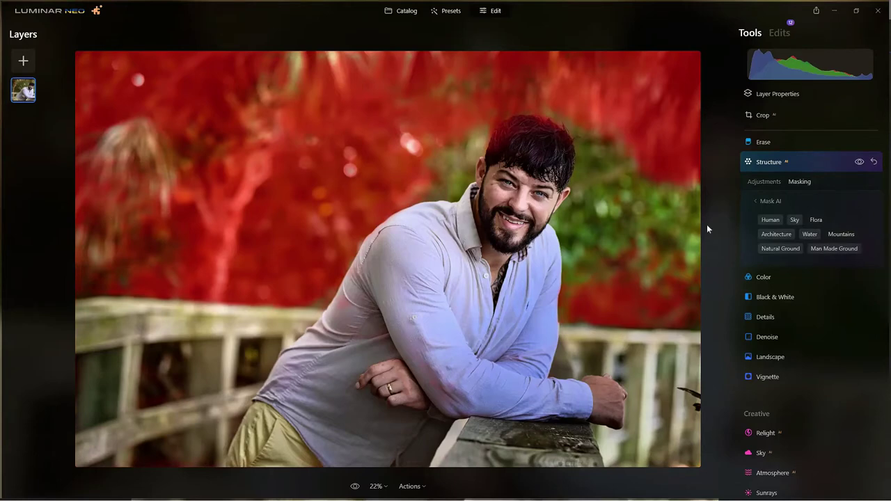
- Set the mask brush to Paint and show the softening Structure adjustment's mask over the photo
{"action": "left_click", "coordinate": [757, 202]}
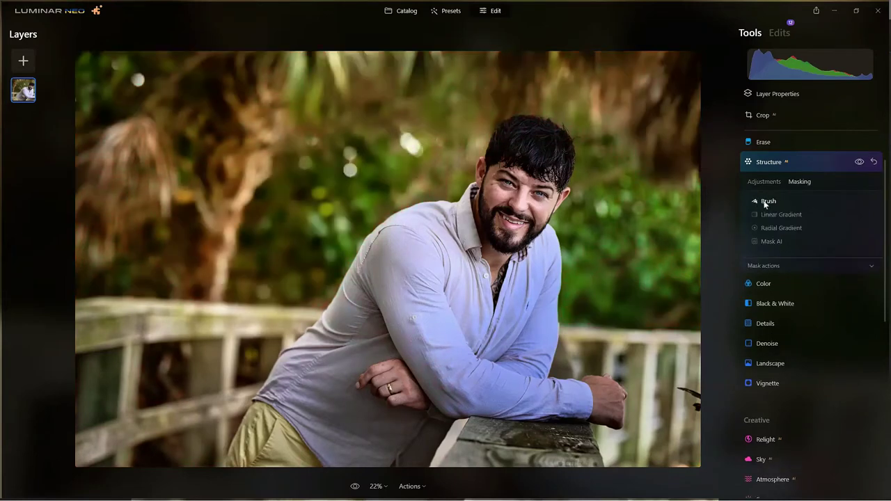
{"action": "left_click", "coordinate": [765, 202]}
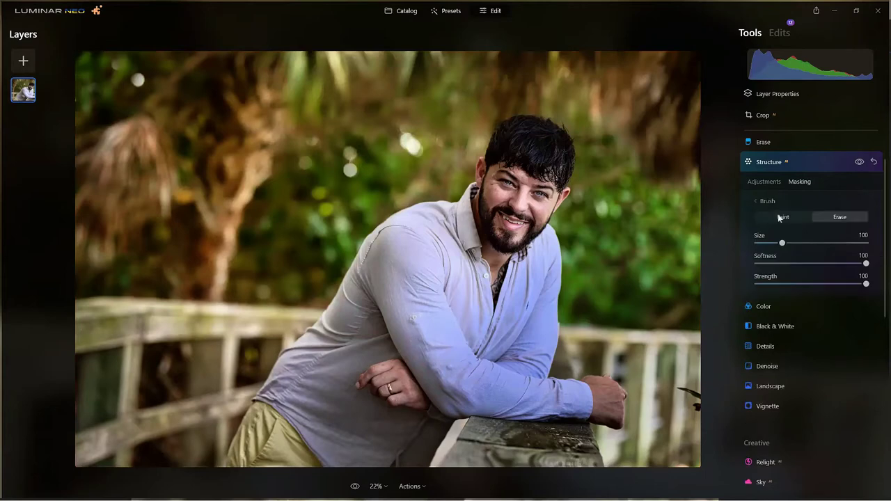
{"action": "left_click", "coordinate": [779, 216]}
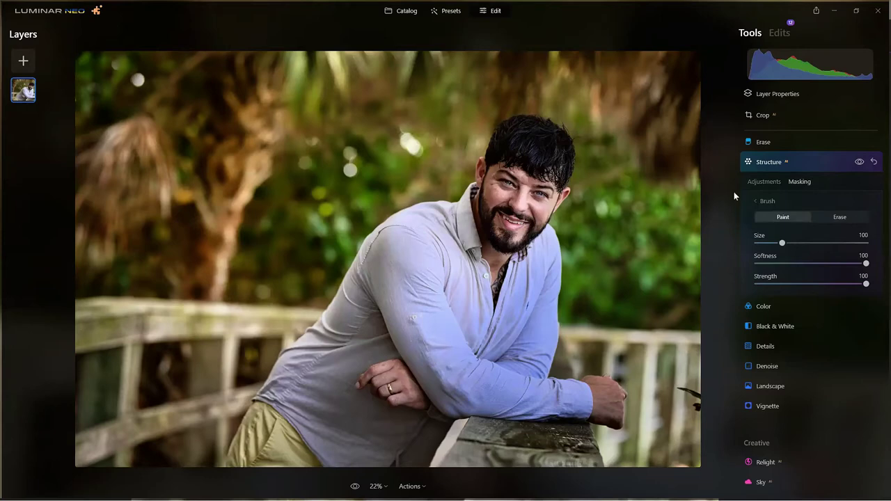
{"action": "left_click", "coordinate": [755, 201]}
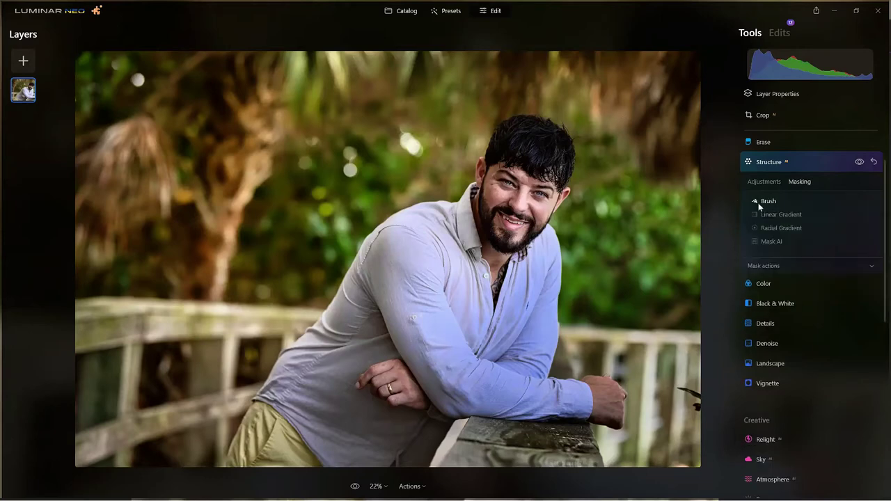
{"action": "left_click", "coordinate": [764, 267]}
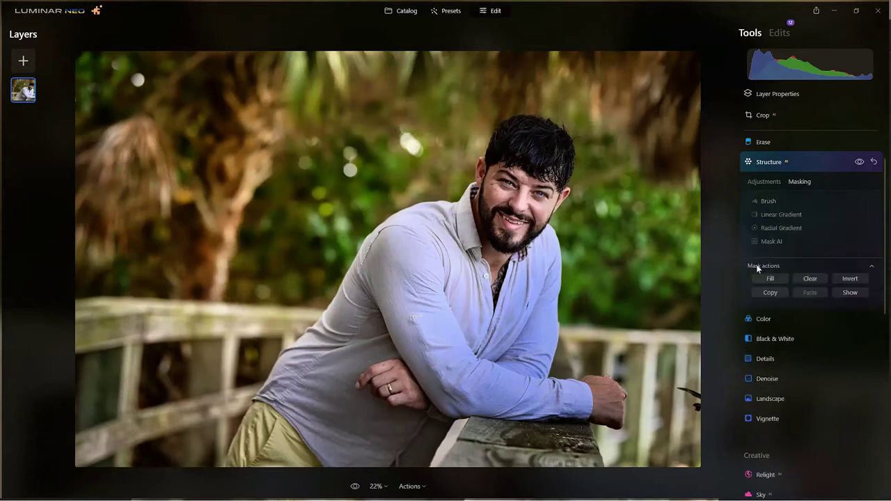
{"action": "left_click", "coordinate": [851, 278]}
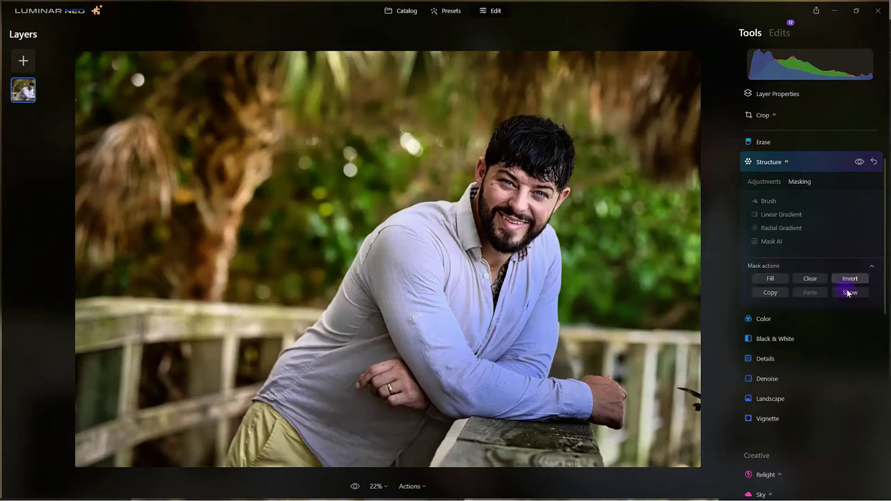
{"action": "left_click", "coordinate": [850, 293]}
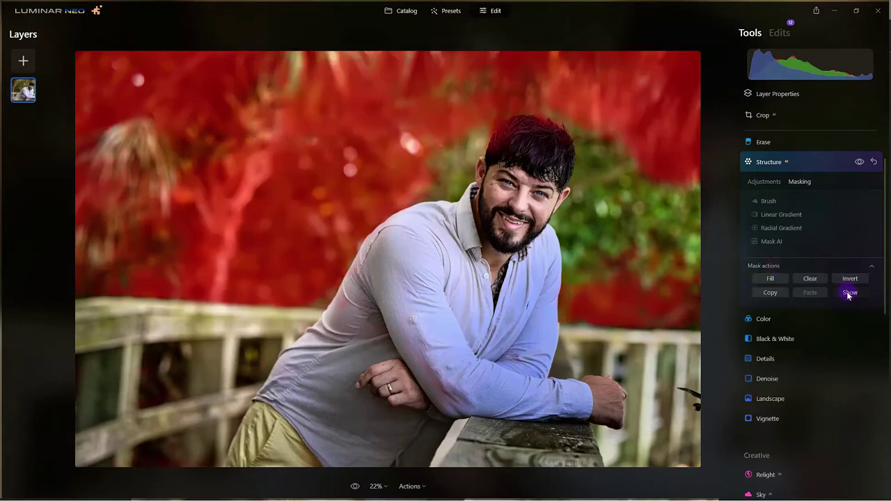
- Paint the Structure mask over the uncovered background foliage with the brush at size 172, and hide the mask overlay
{"action": "left_click", "coordinate": [773, 202]}
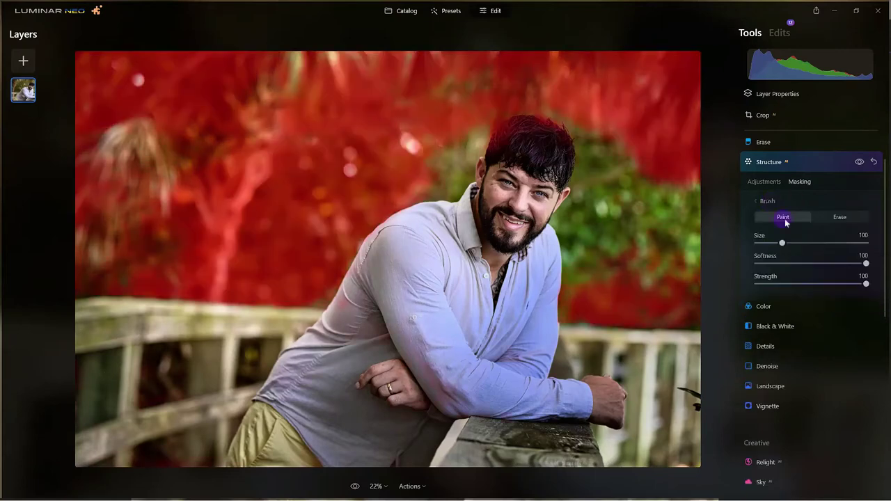
{"action": "left_click_drag", "start_coordinate": [673, 204], "coordinate": [655, 187]}
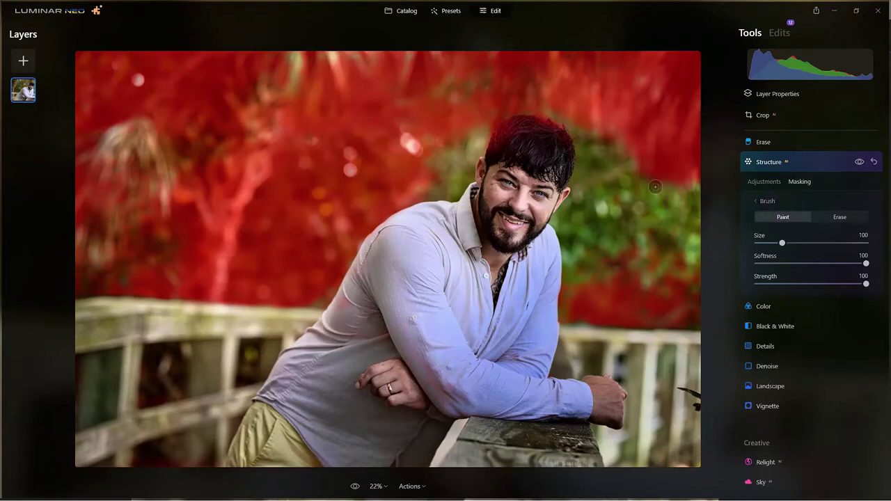
{"action": "key", "text": "bracketright"}
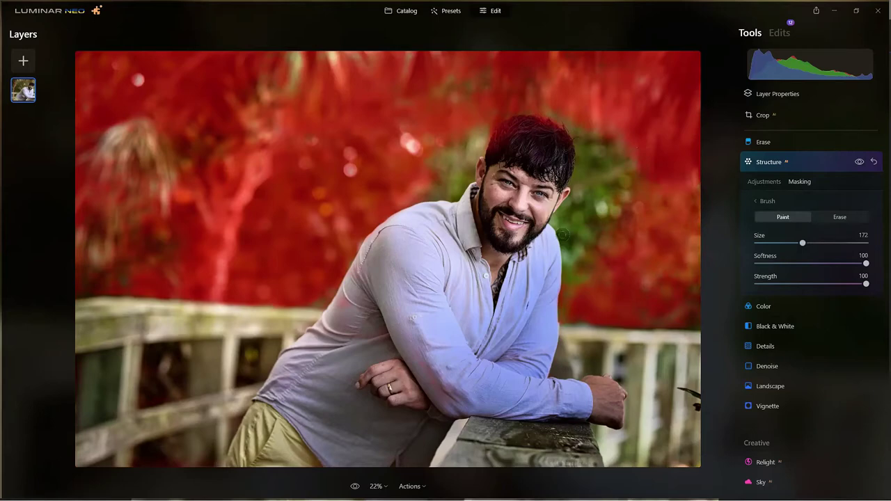
{"action": "left_click_drag", "start_coordinate": [563, 234], "coordinate": [553, 102]}
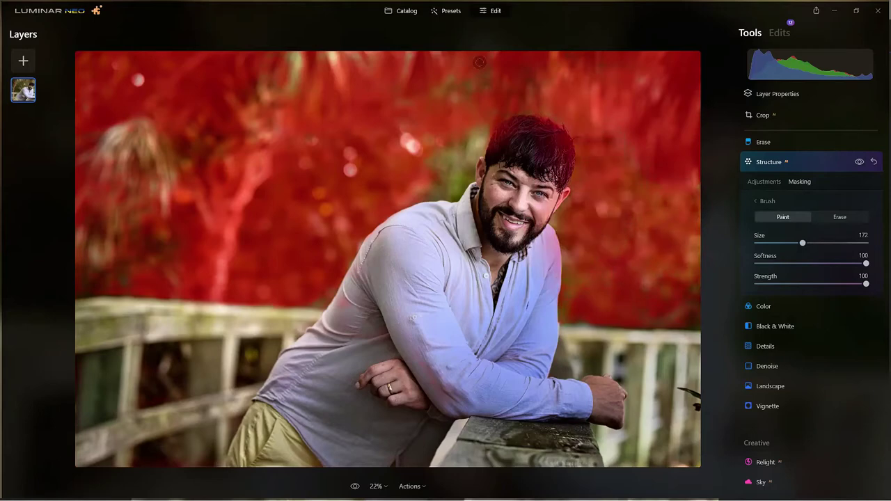
{"action": "left_click_drag", "start_coordinate": [480, 62], "coordinate": [404, 133]}
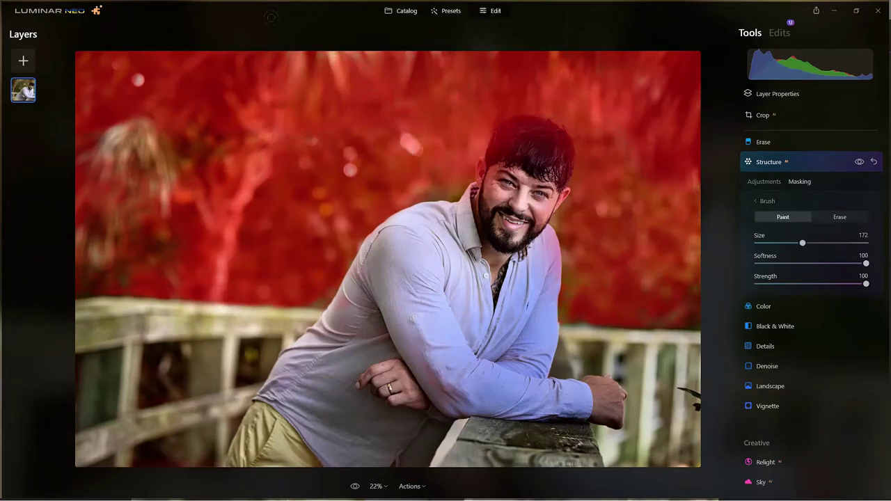
{"action": "mouse_move", "coordinate": [87, 99]}
{"action": "left_mouse_down"}
{"action": "mouse_move", "coordinate": [89, 144]}
{"action": "mouse_move", "coordinate": [183, 151]}
{"action": "left_mouse_up"}
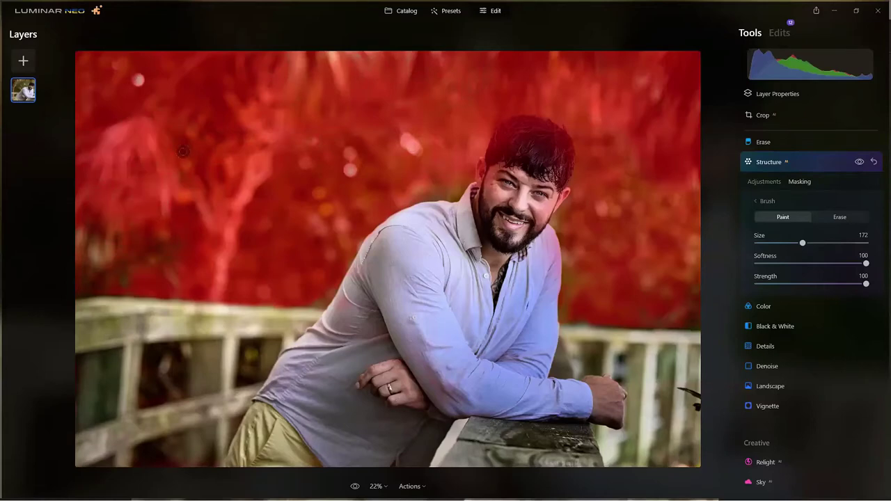
{"action": "left_click", "coordinate": [756, 201]}
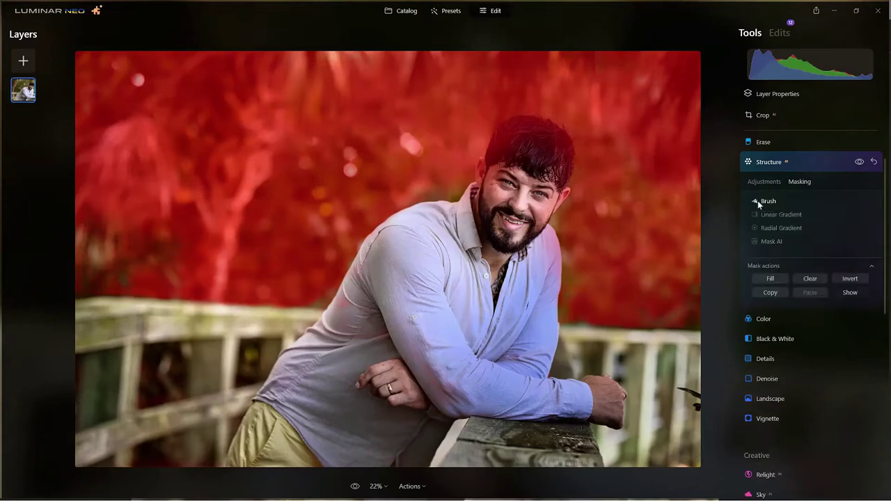
{"action": "left_click", "coordinate": [851, 294]}
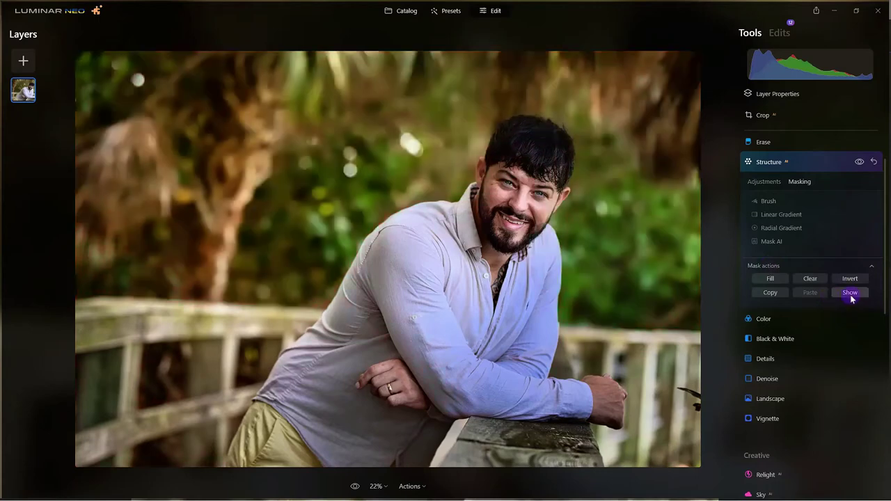
- Try raising the background Structure adjustment's Amount to 94, and reset and close the adjustment
{"action": "left_click", "coordinate": [765, 182]}
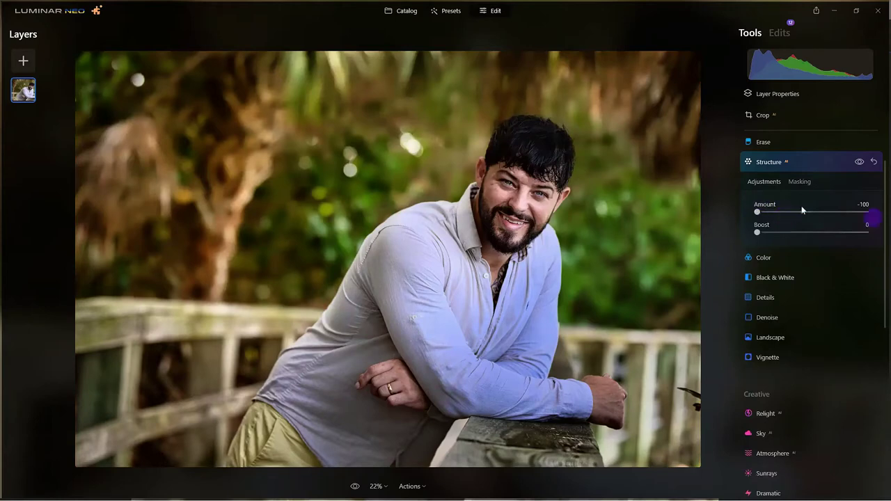
{"action": "left_click_drag", "start_coordinate": [764, 210], "coordinate": [839, 212]}
{"action": "left_click_drag", "start_coordinate": [693, 204], "coordinate": [862, 218]}
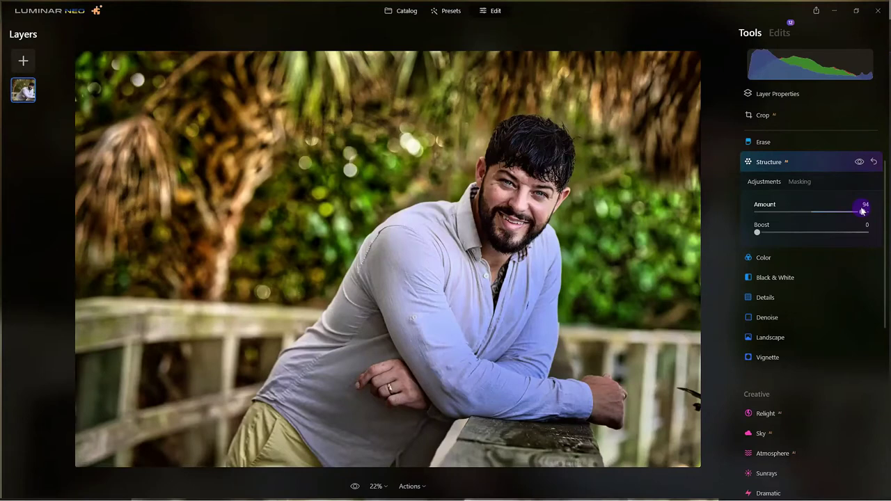
{"action": "left_click", "coordinate": [876, 162]}
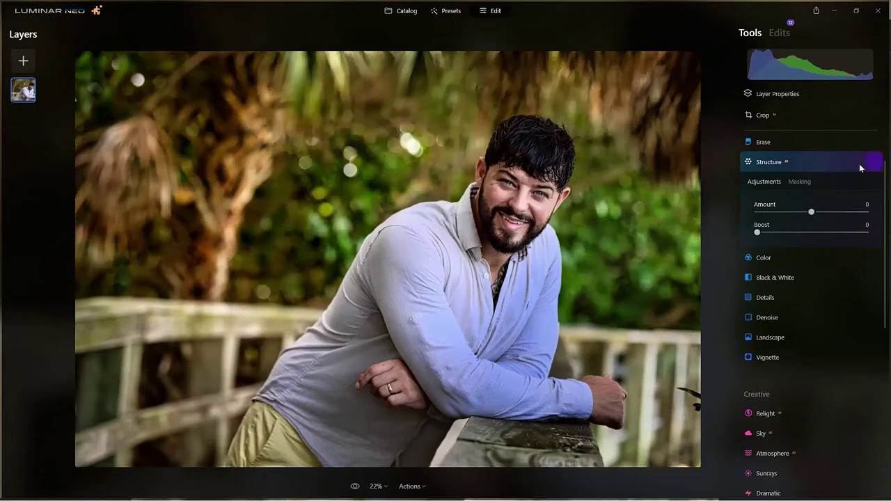
{"action": "left_click", "coordinate": [782, 168]}
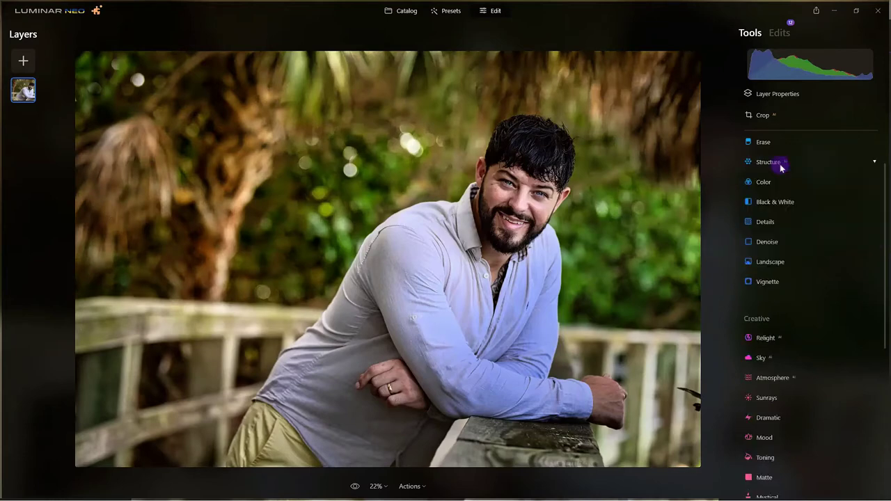
- Delete the topmost Structure AI adjustment, with Amount 0, from the photo's list of edits
{"action": "left_click", "coordinate": [776, 33]}
{"action": "left_click", "coordinate": [769, 62]}
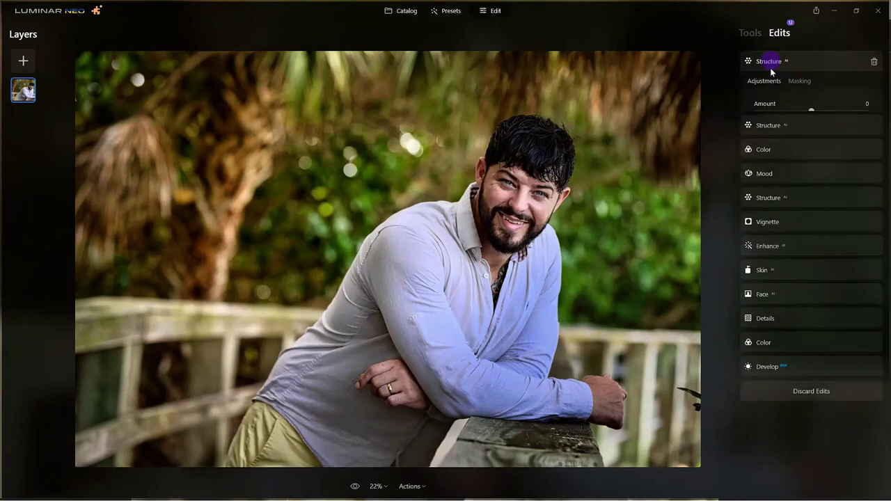
{"action": "left_click", "coordinate": [809, 62]}
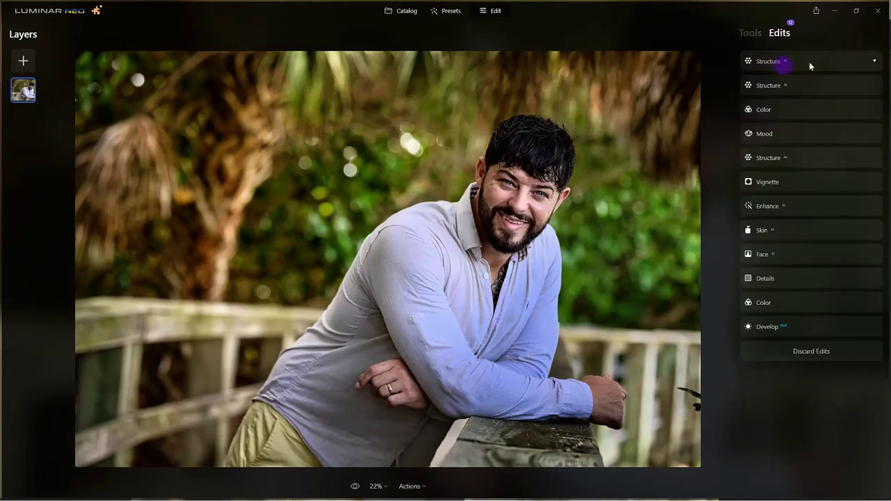
{"action": "left_click", "coordinate": [809, 62]}
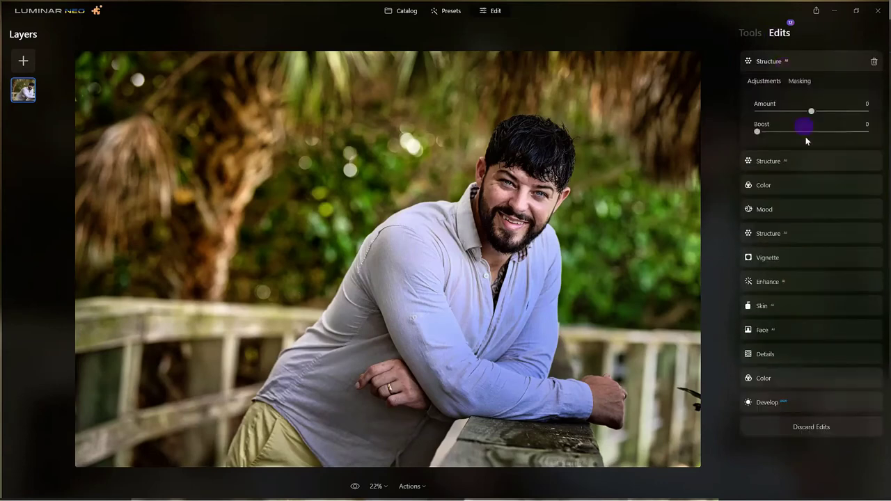
{"action": "left_click", "coordinate": [874, 63]}
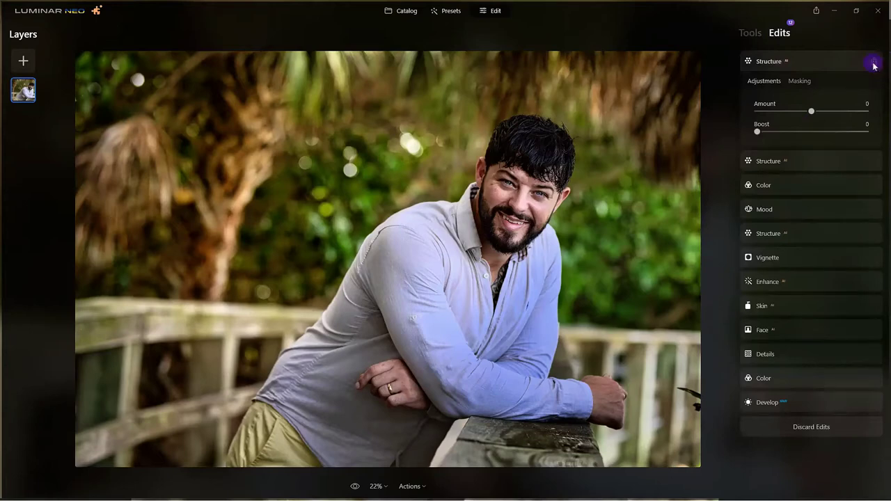
- Reset the Structure AI adjustment with Amount 100 and Boost 61, and delete it from the edits
{"action": "left_click", "coordinate": [807, 56]}
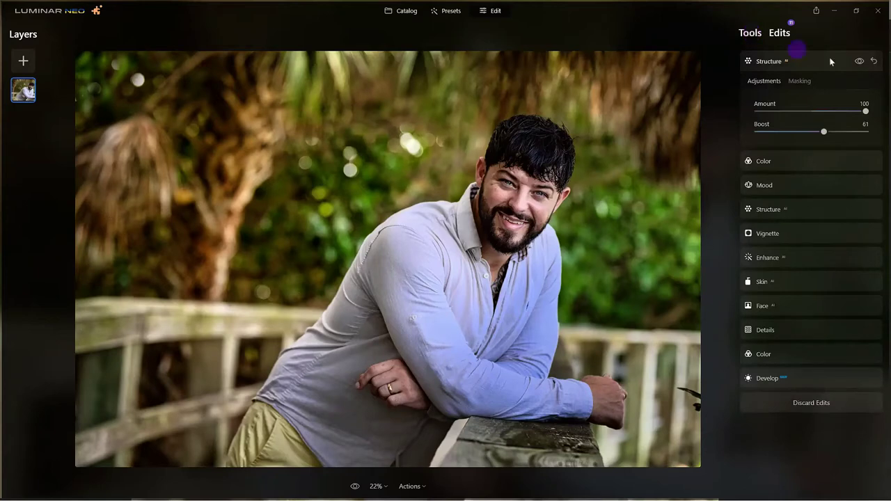
{"action": "left_click", "coordinate": [875, 62]}
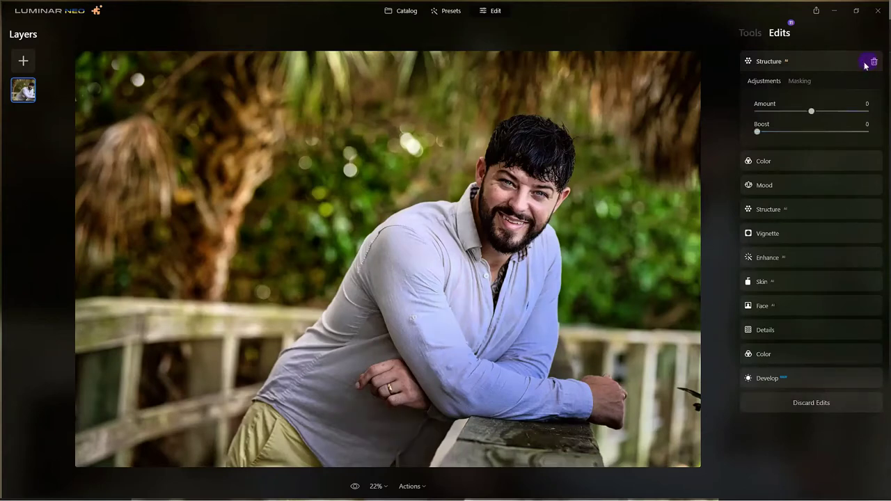
{"action": "left_click", "coordinate": [792, 63]}
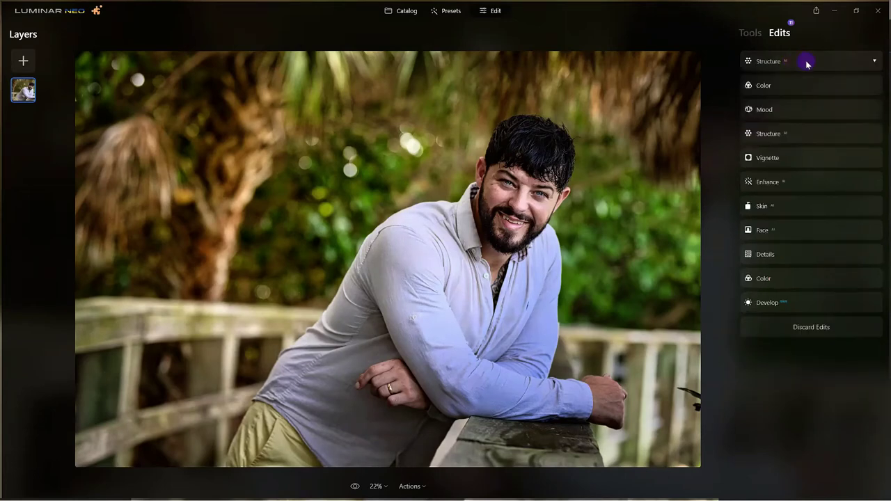
{"action": "left_click", "coordinate": [872, 64]}
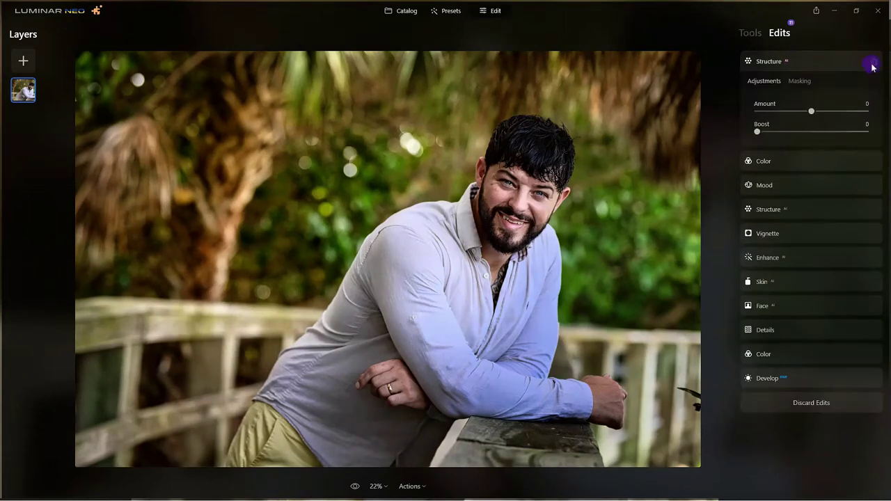
{"action": "left_click", "coordinate": [872, 64]}
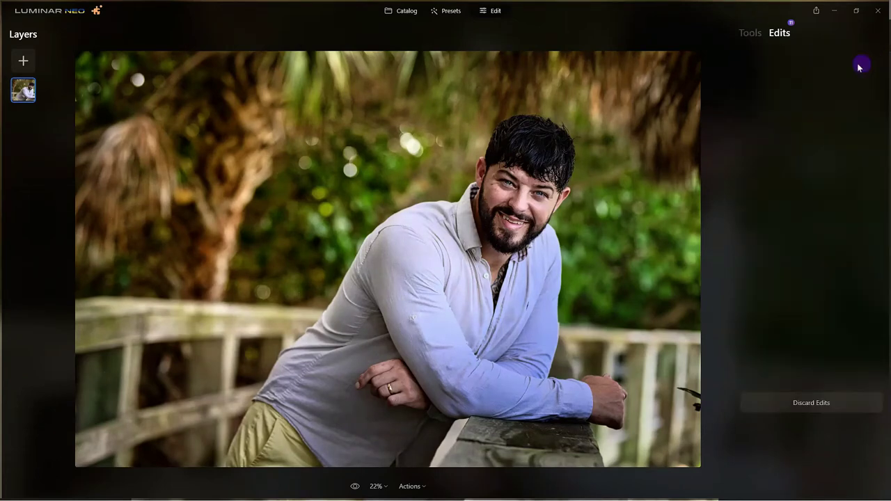
- Save the photo's adjustments as a new preset named with the subject's first name followed by "natural Light"
{"action": "left_click", "coordinate": [751, 34]}
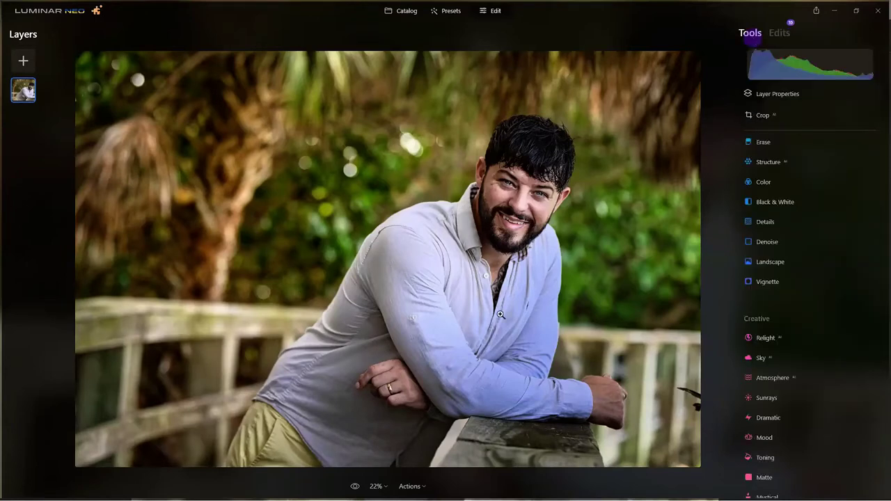
{"action": "left_click", "coordinate": [420, 486]}
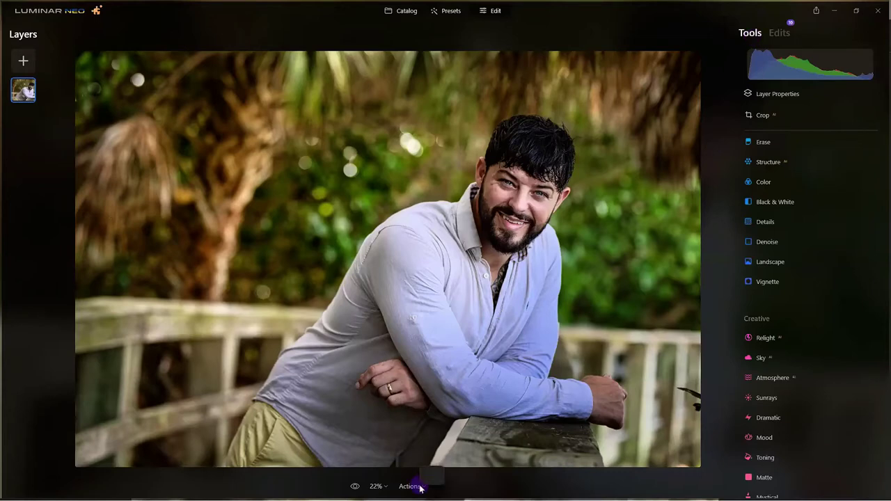
{"action": "left_click", "coordinate": [439, 468]}
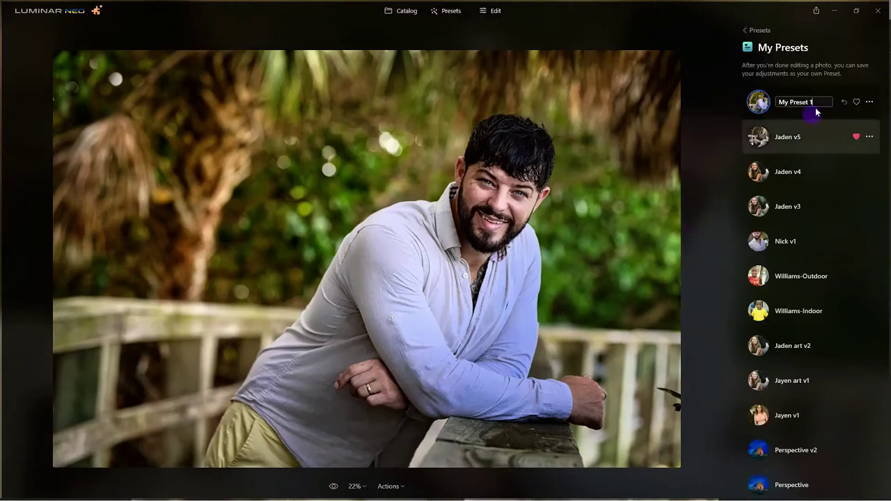
{"action": "left_click_drag", "start_coordinate": [791, 103], "coordinate": [781, 103]}
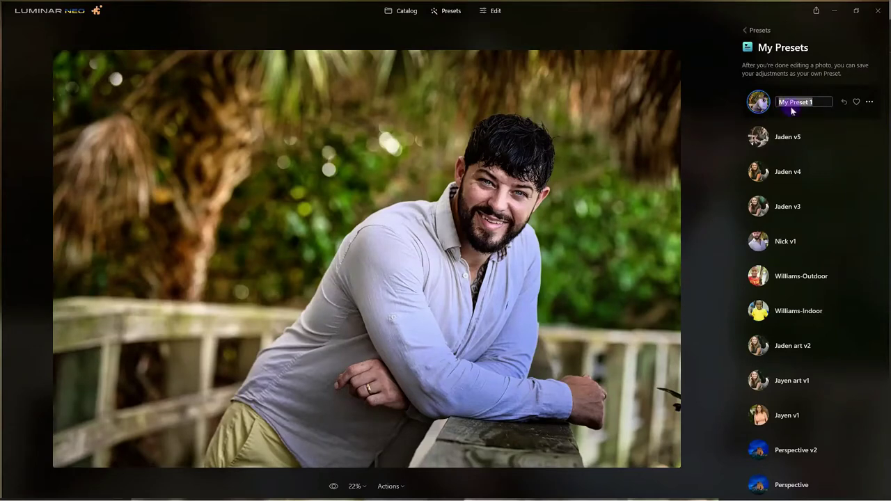
{"action": "type", "text": "Nick natural Light"}
{"action": "key", "text": "Return"}
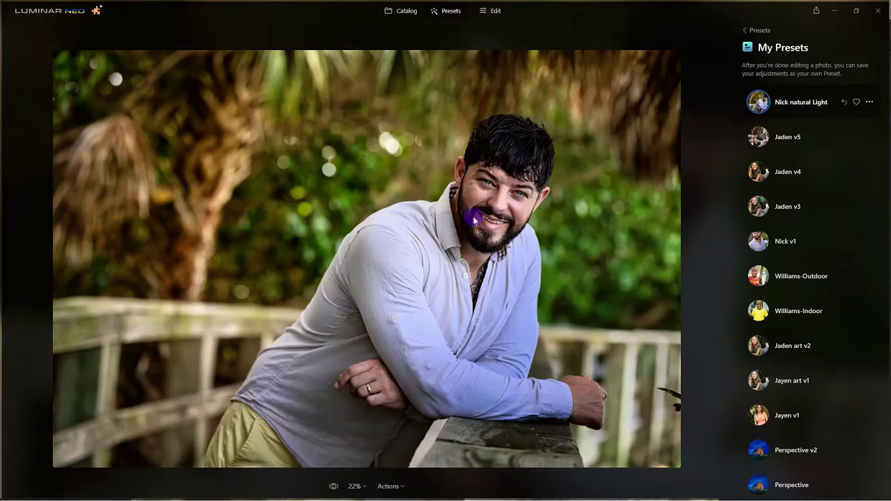
- Return to the Luminar Neo catalog, and switch to the 20220813 Headshots plus folder grid in Mylio Photos
{"action": "key", "text": "g"}
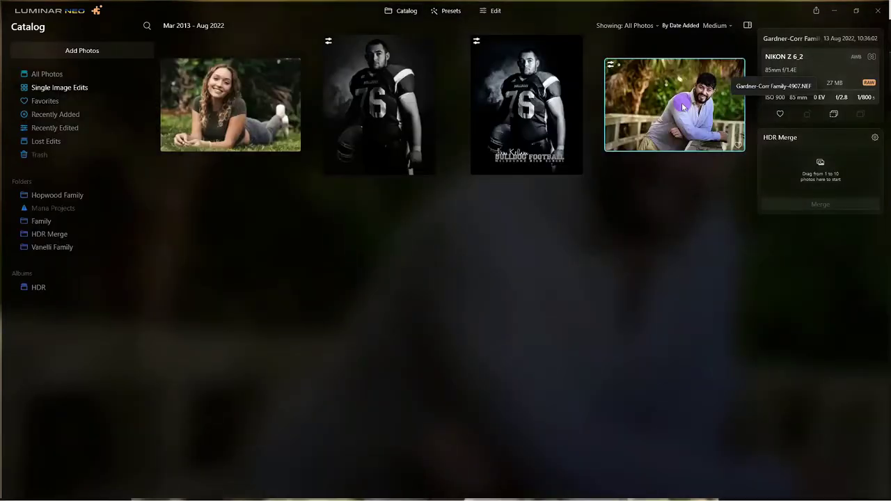
{"action": "key", "text": "alt+Tab"}
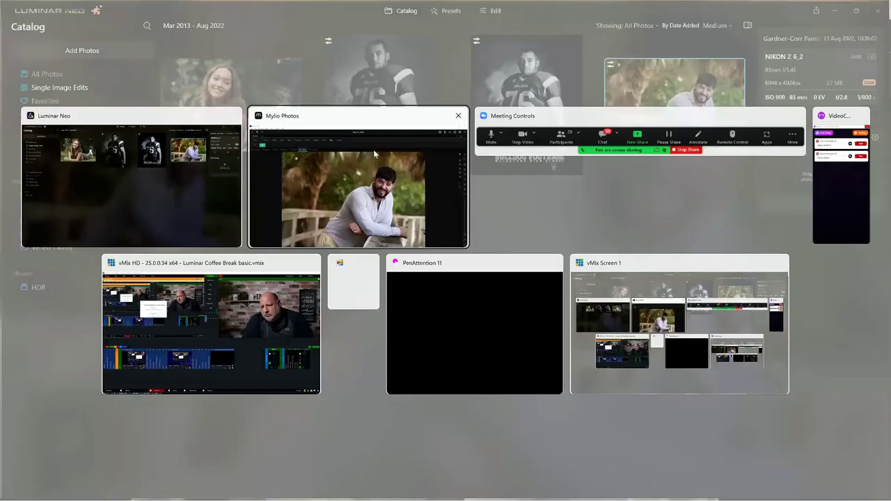
{"action": "left_click", "coordinate": [372, 154]}
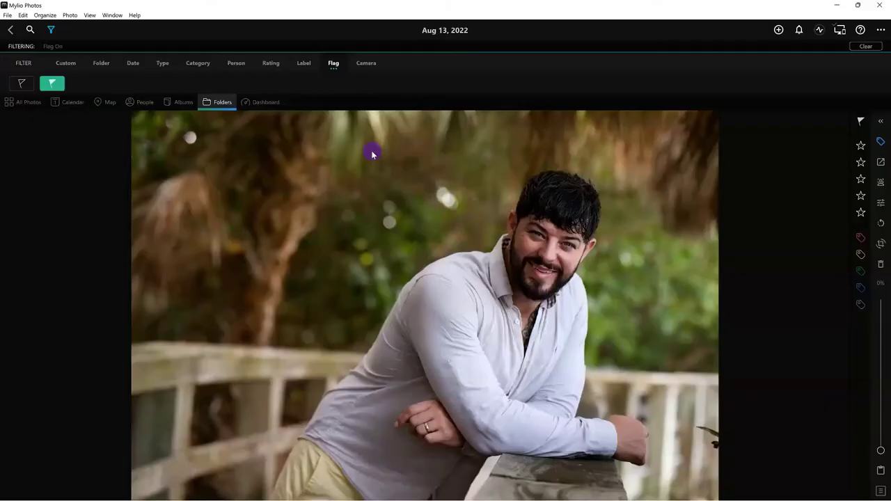
{"action": "left_click", "coordinate": [10, 30]}
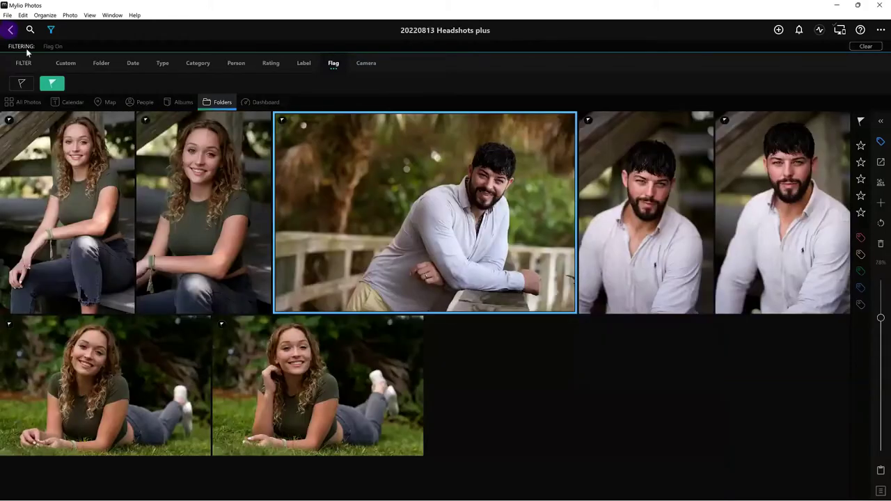
- Turn off the flag filter and browse all photos of the 20220813 Headshots plus folder, including the man's portraits at the railing
{"action": "left_click", "coordinate": [53, 84]}
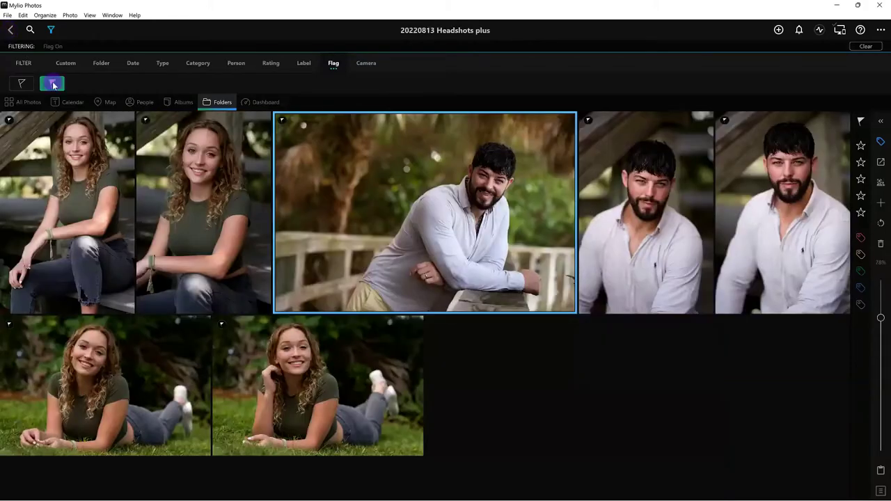
{"action": "left_click", "coordinate": [53, 84]}
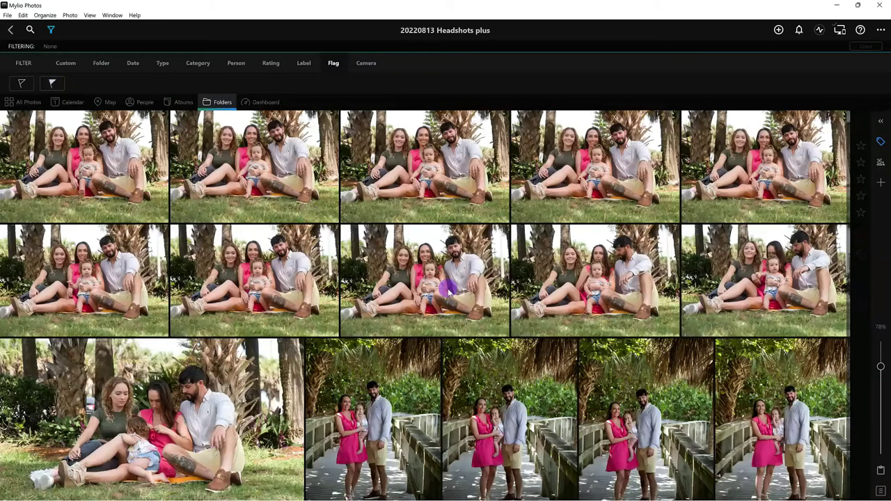
{"action": "scroll", "coordinate": [448, 285], "scroll_direction": "down", "scroll_amount": 1}
{"action": "scroll", "coordinate": [447, 293], "scroll_direction": "down", "scroll_amount": 8}
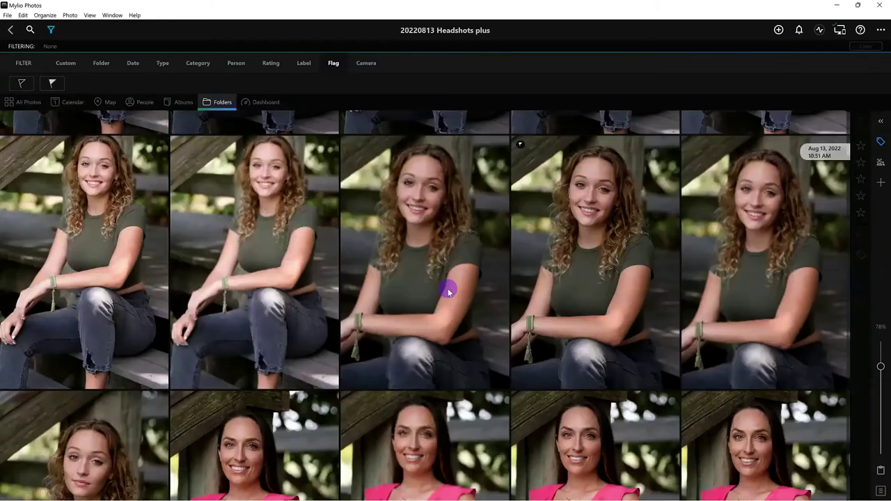
{"action": "scroll", "coordinate": [447, 292], "scroll_direction": "down", "scroll_amount": 6}
{"action": "scroll", "coordinate": [448, 293], "scroll_direction": "down", "scroll_amount": 6}
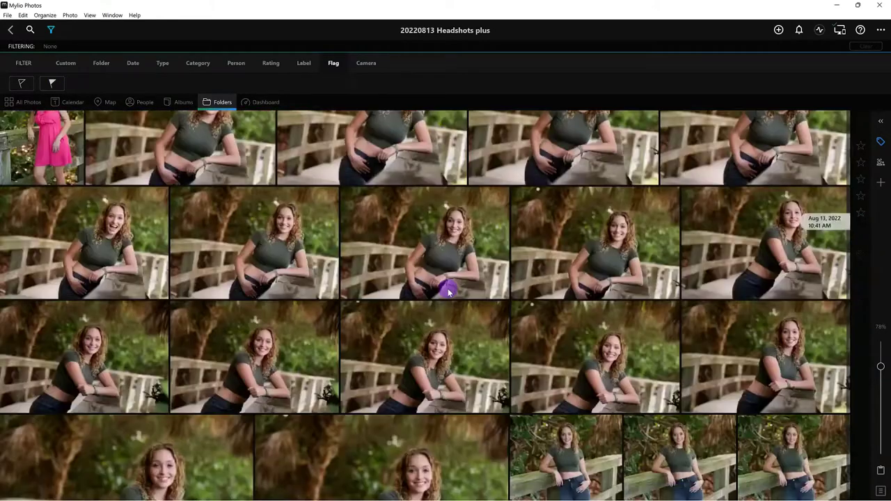
{"action": "scroll", "coordinate": [447, 293], "scroll_direction": "down", "scroll_amount": 10}
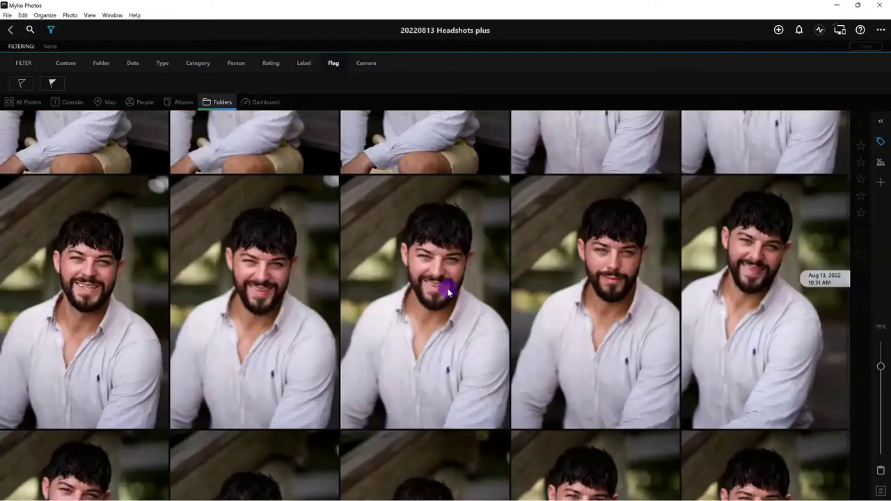
{"action": "scroll", "coordinate": [448, 290], "scroll_direction": "down", "scroll_amount": 5}
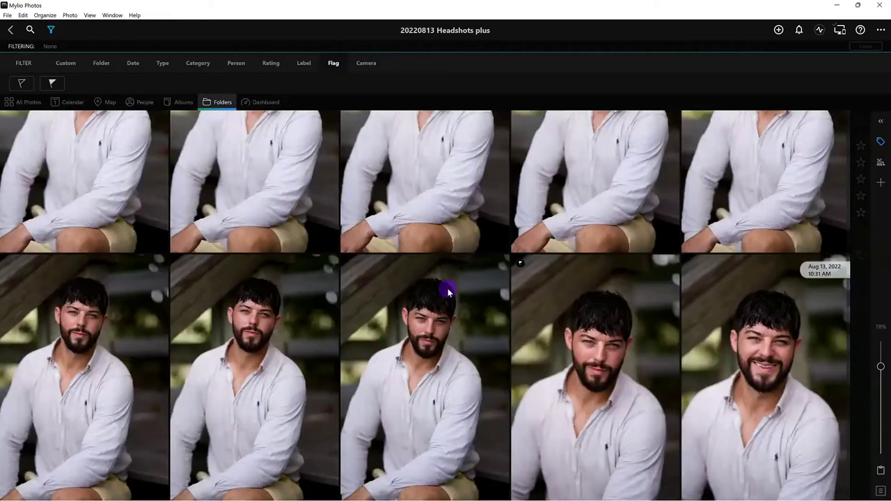
{"action": "scroll", "coordinate": [447, 293], "scroll_direction": "up", "scroll_amount": 5}
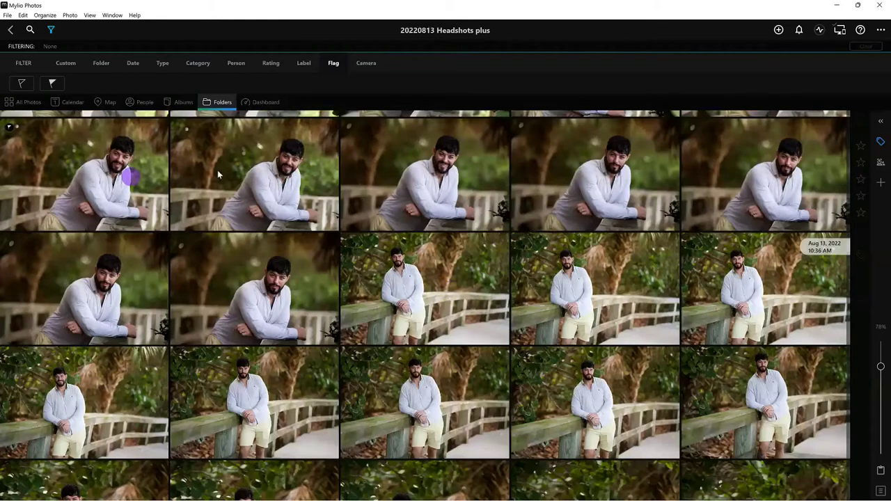
{"action": "scroll", "coordinate": [467, 179], "scroll_direction": "up", "scroll_amount": 1}
{"action": "scroll", "coordinate": [467, 176], "scroll_direction": "up", "scroll_amount": 1}
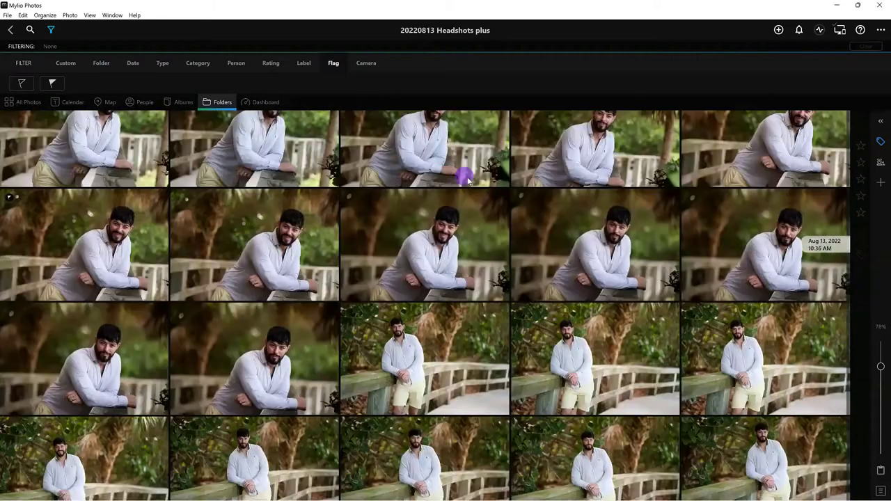
{"action": "scroll", "coordinate": [467, 179], "scroll_direction": "up", "scroll_amount": 2}
{"action": "scroll", "coordinate": [467, 179], "scroll_direction": "up", "scroll_amount": 1}
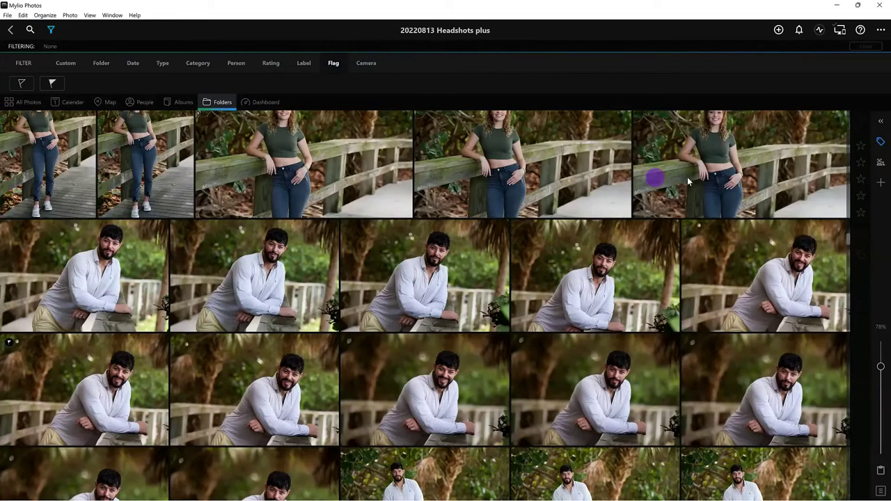
- Switch from Mylio Photos to the Luminar Neo catalog
{"action": "left_click", "coordinate": [459, 14]}
{"action": "key", "text": "alt+Tab"}
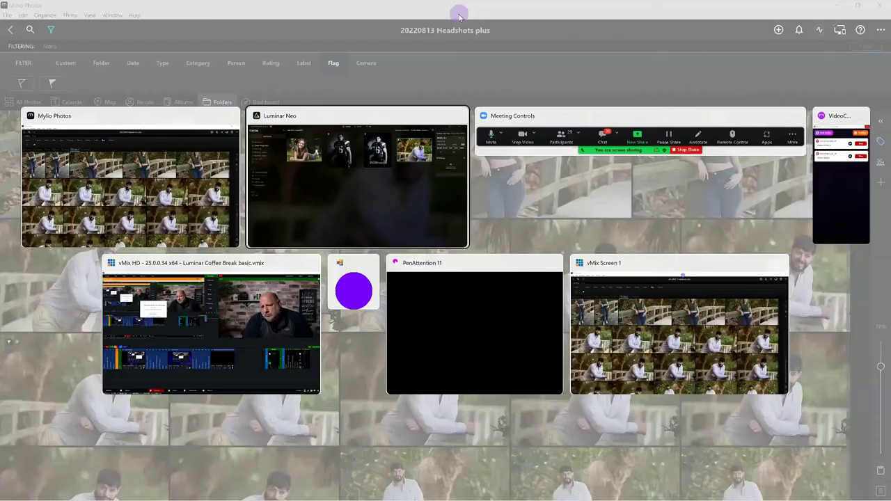
{"action": "left_click", "coordinate": [376, 188]}
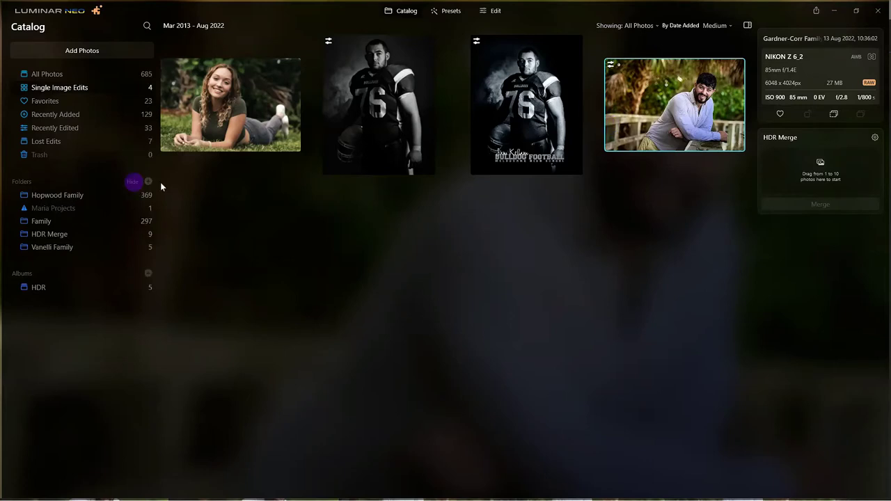
- Add the client family's folder from _Photography on drive D: to the catalog and show its _Complete subfolder
{"action": "left_click", "coordinate": [148, 183]}
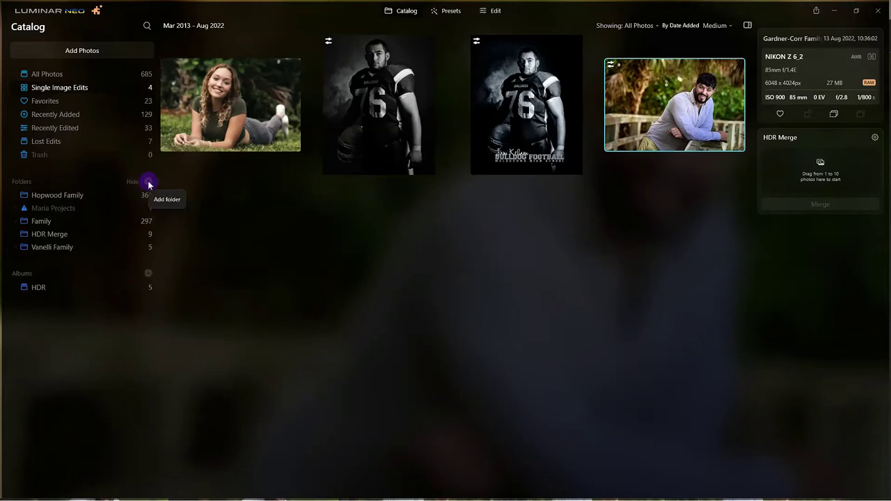
{"action": "left_click", "coordinate": [148, 182]}
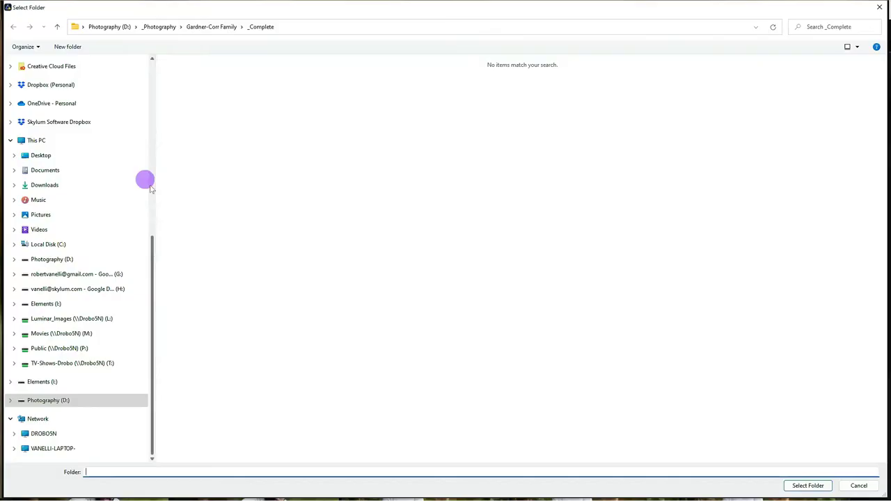
{"action": "left_click", "coordinate": [199, 27]}
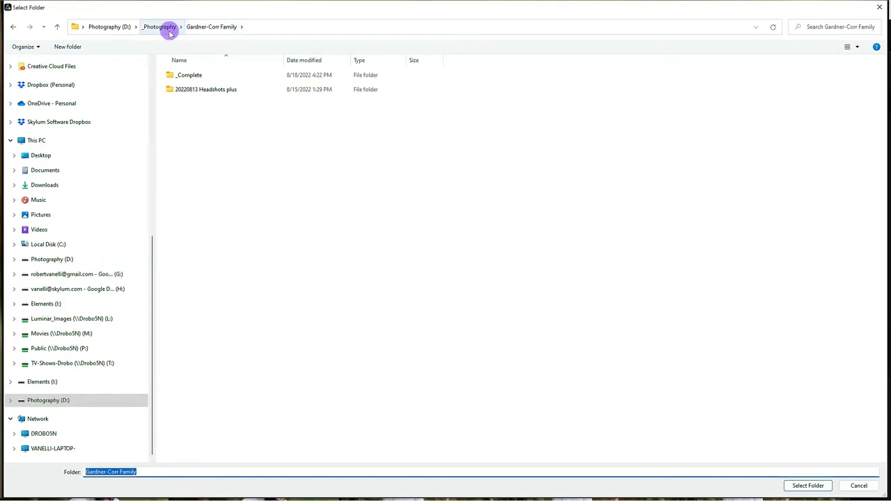
{"action": "left_click", "coordinate": [169, 34]}
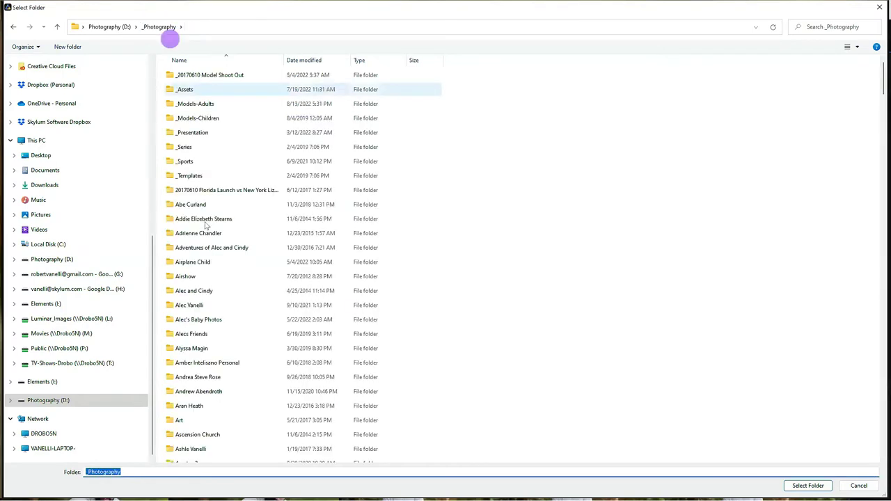
{"action": "left_click", "coordinate": [216, 307]}
{"action": "left_click", "coordinate": [222, 332]}
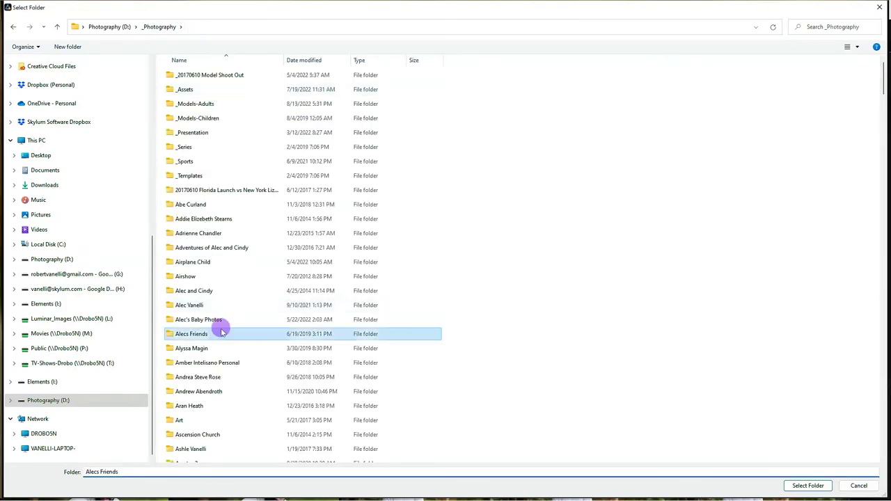
{"action": "key", "text": "g"}
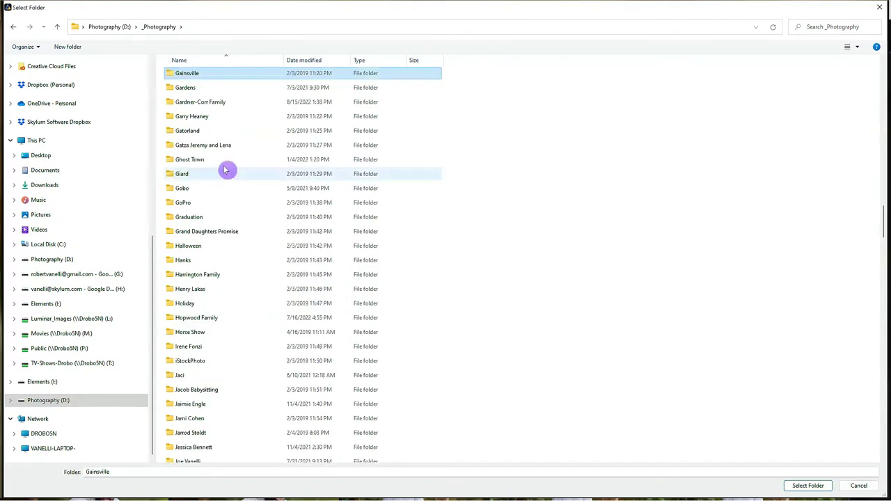
{"action": "left_click", "coordinate": [218, 105]}
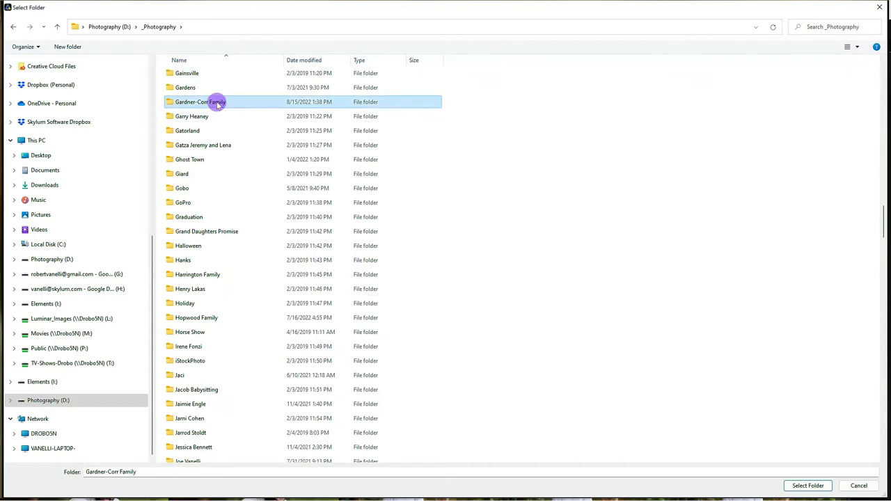
{"action": "left_click", "coordinate": [799, 487]}
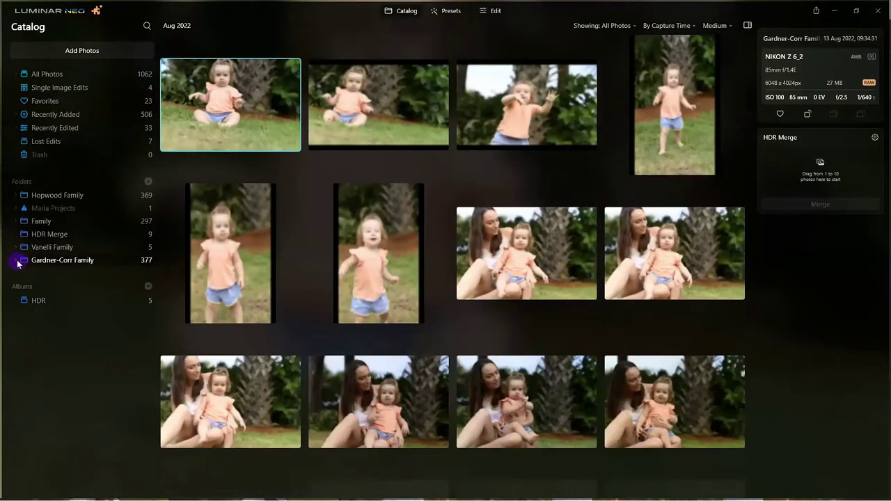
{"action": "left_click", "coordinate": [17, 261]}
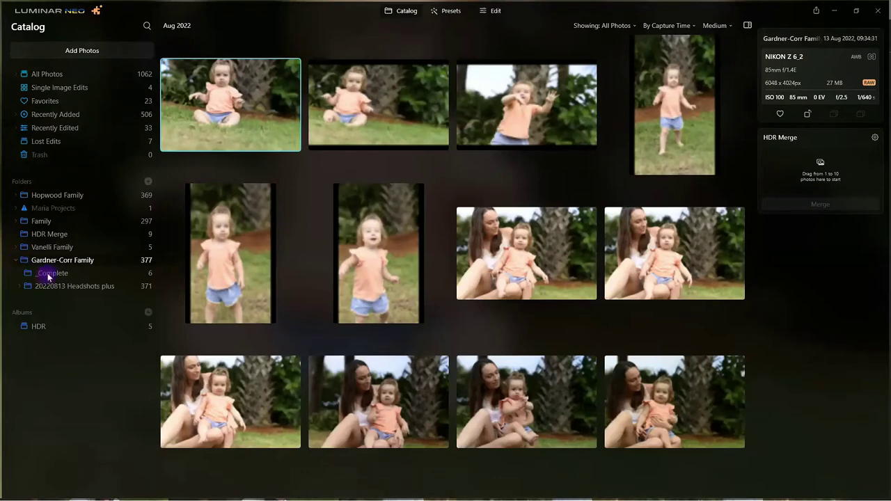
{"action": "left_click", "coordinate": [49, 275]}
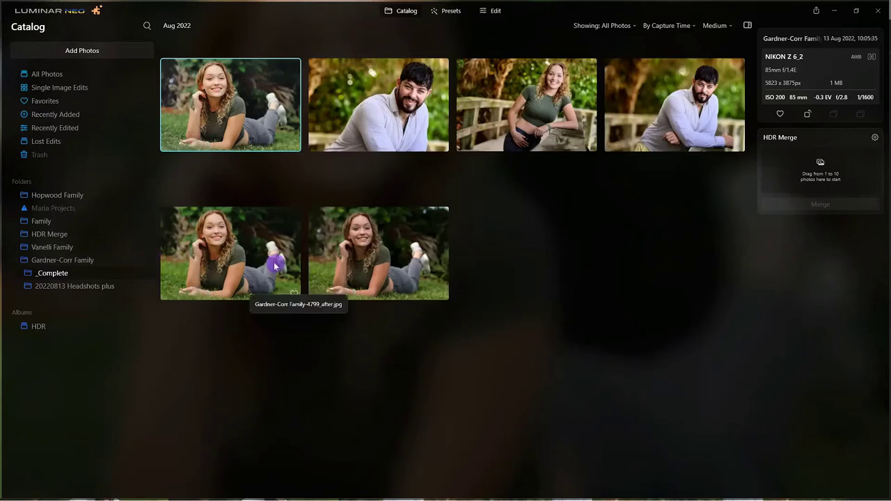
- Return to Mylio Photos, go up to the client family's folder and select its _Complete subfolder
{"action": "left_click", "coordinate": [834, 10]}
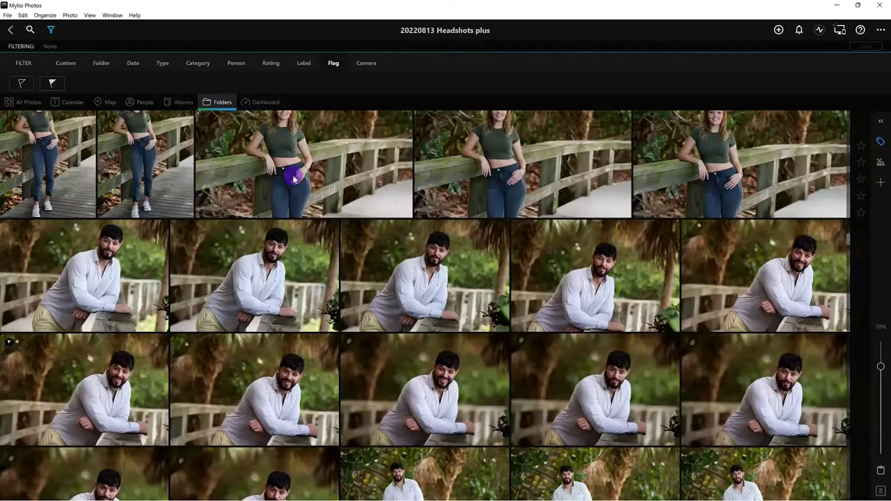
{"action": "left_click", "coordinate": [12, 32]}
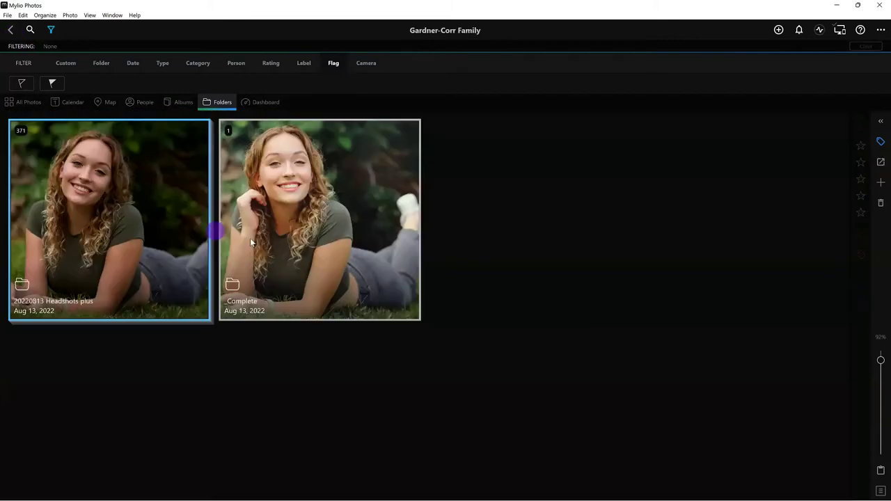
{"action": "left_click", "coordinate": [252, 242]}
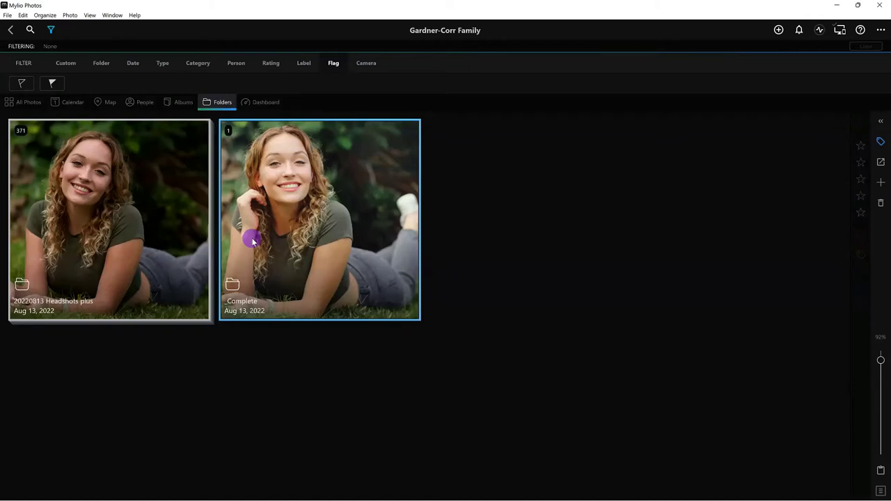
- Switch to the vMix production window
{"action": "mouse_move", "coordinate": [886, 484]}
{"action": "key", "text": "super"}
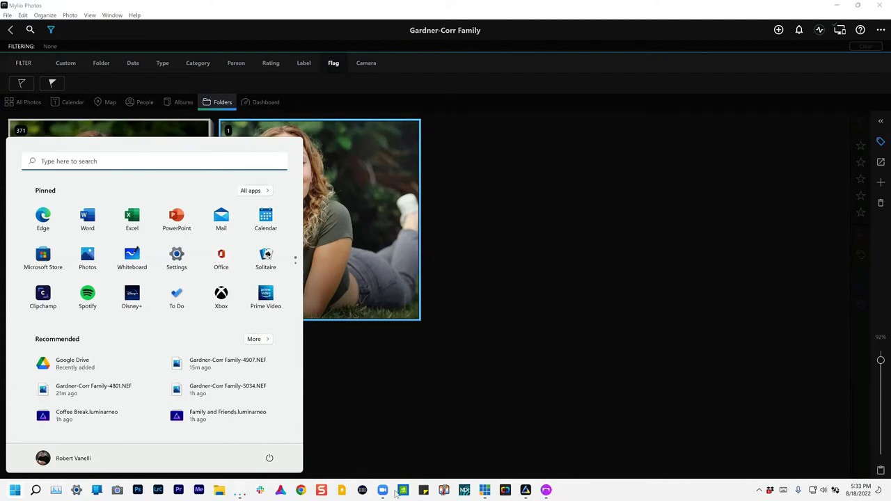
{"action": "left_click", "coordinate": [484, 492]}
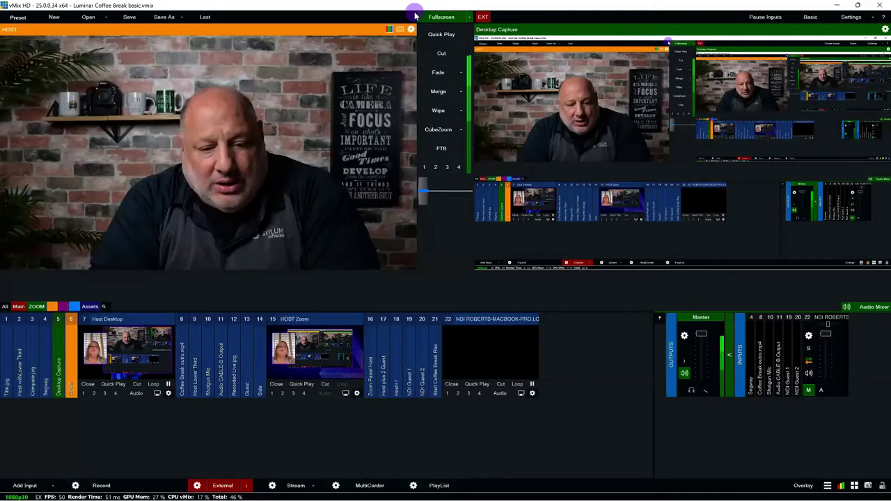